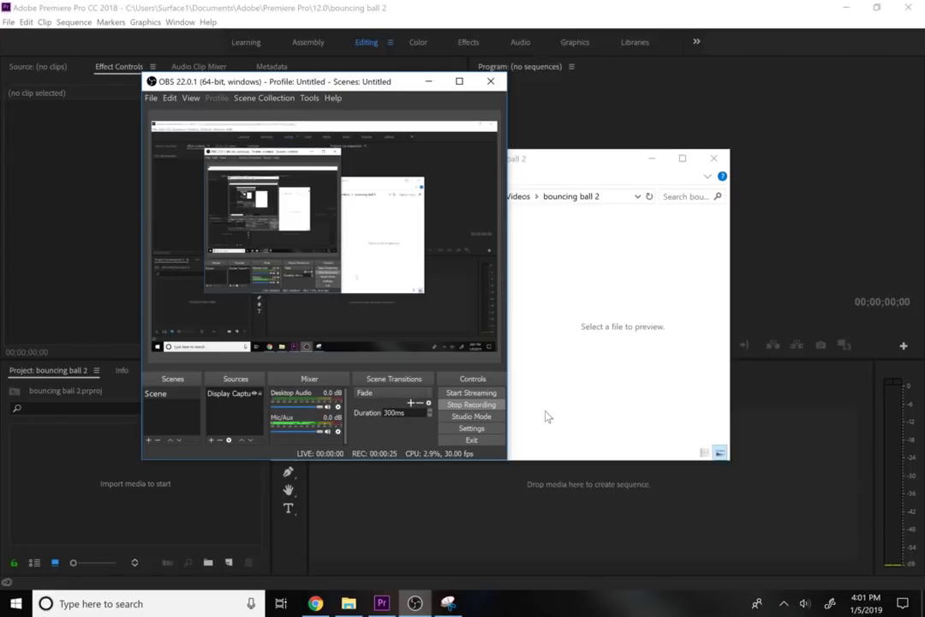
View the bouncing-ball-tests reference sketch from the bouncing ball 2 folder, and close it when done
click(548, 417)
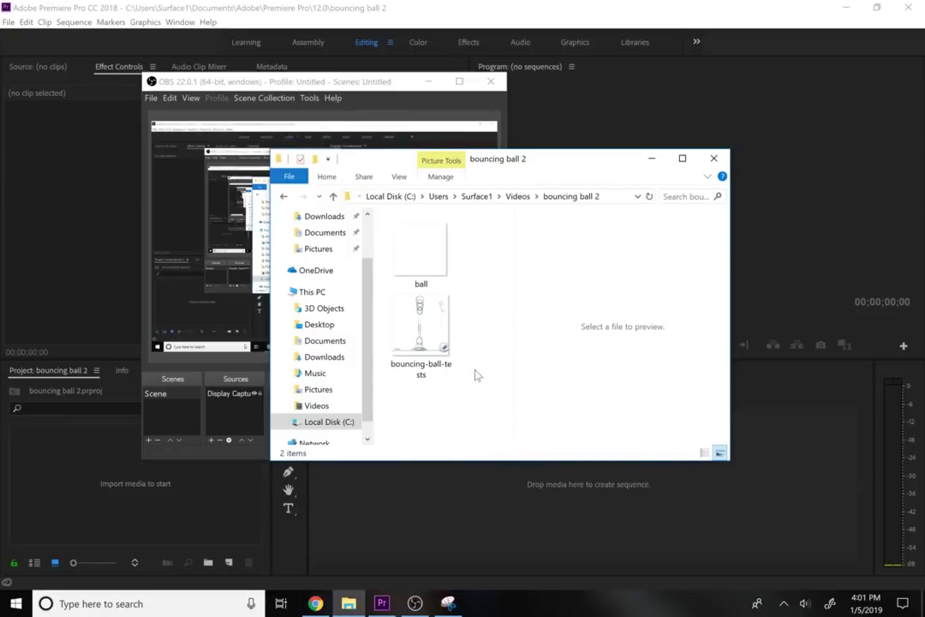
double_click(420, 340)
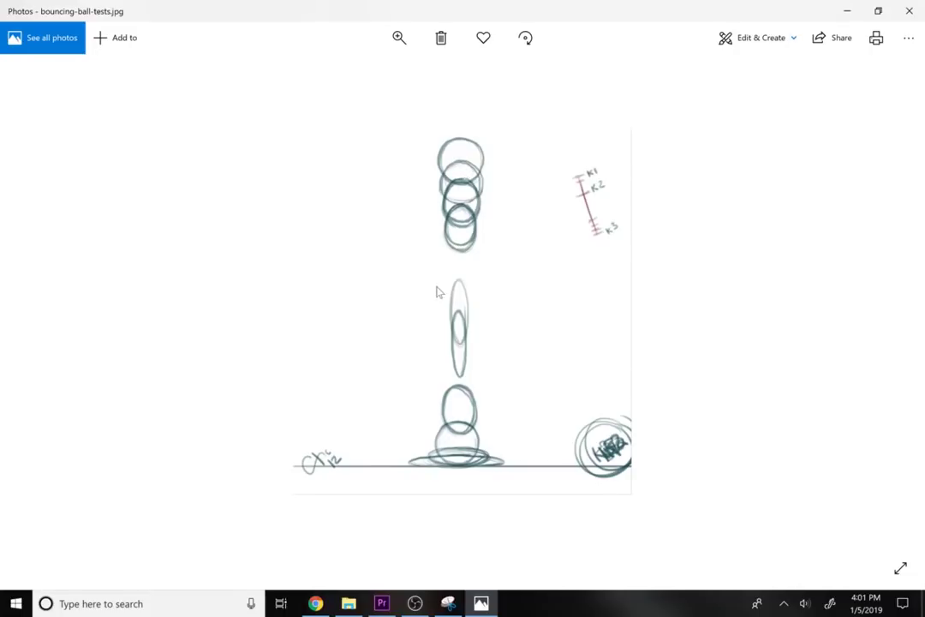
click(897, 20)
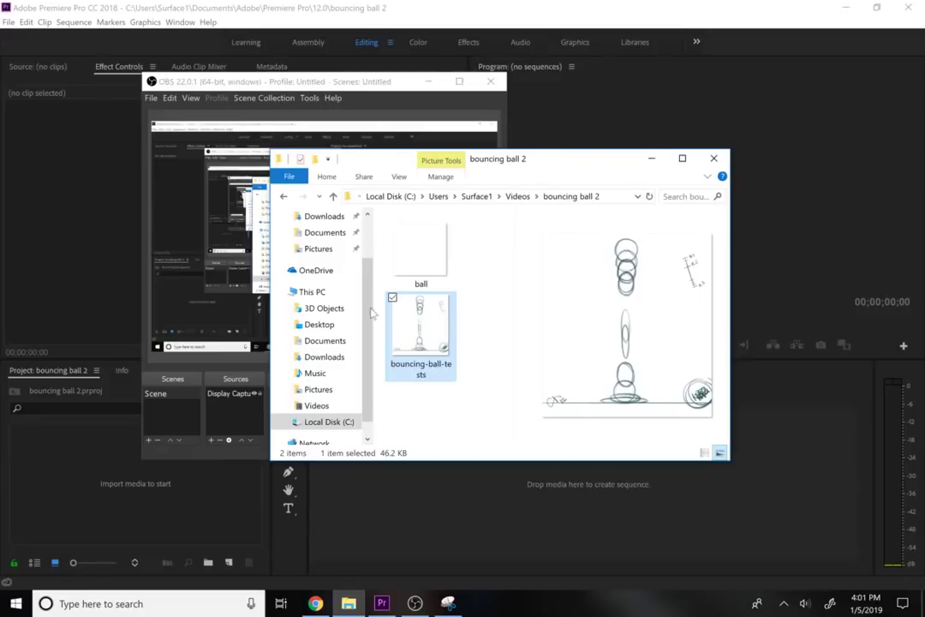
Import the ball and bouncing-ball-tests images into the Premiere Pro project and clear the other windows out of the way
drag(478, 399, 96, 499)
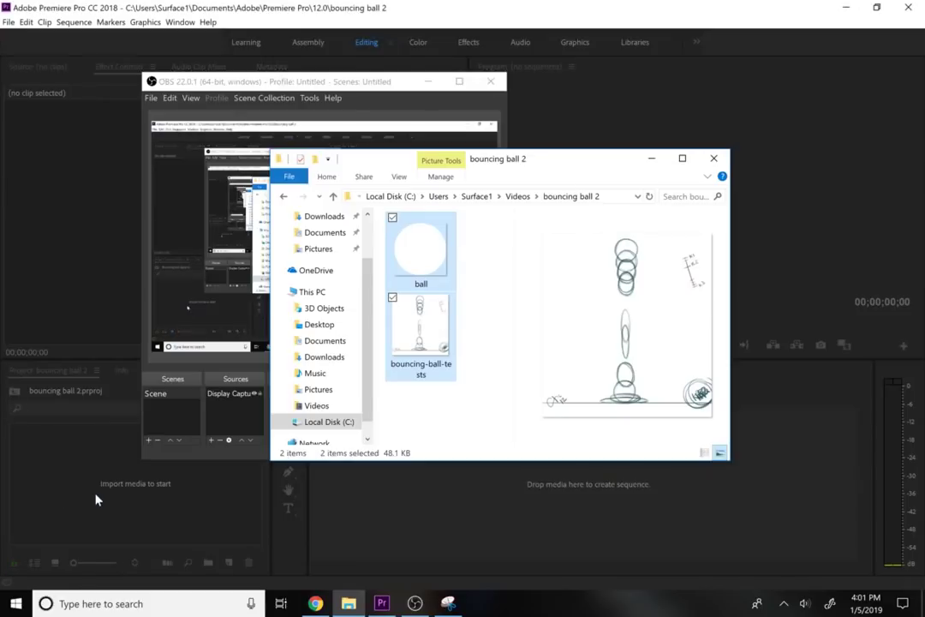
click(177, 416)
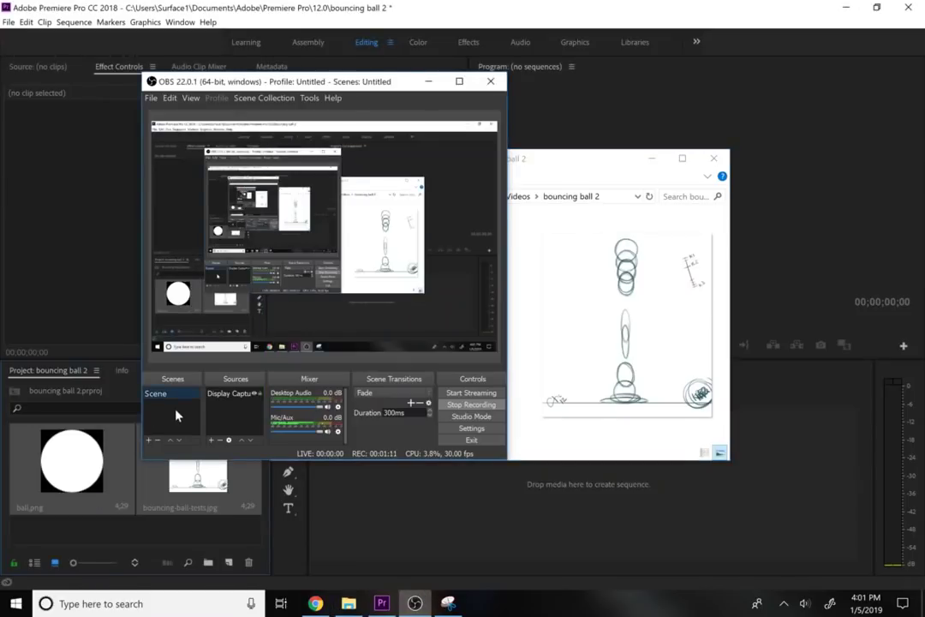
click(429, 82)
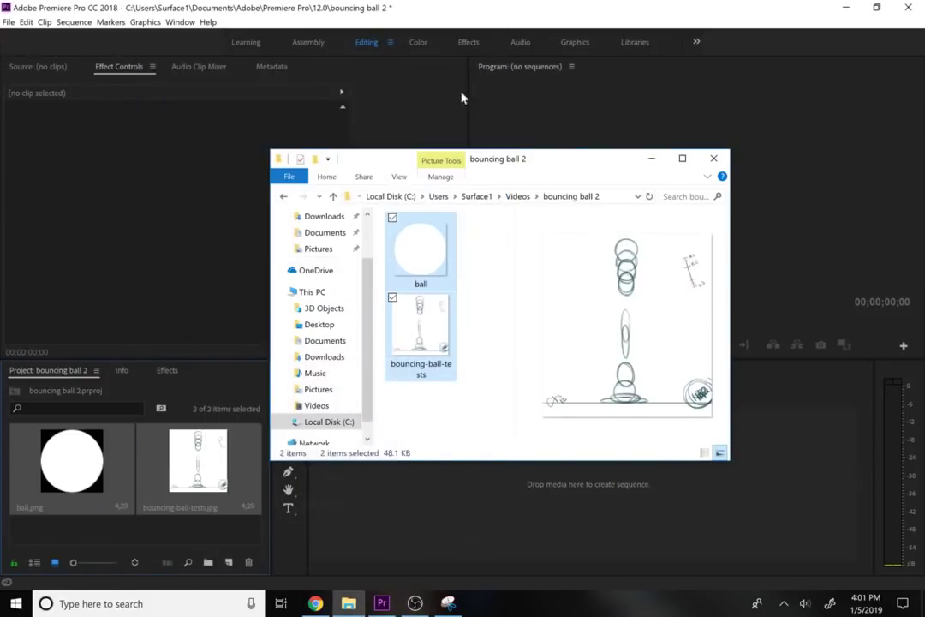
click(650, 167)
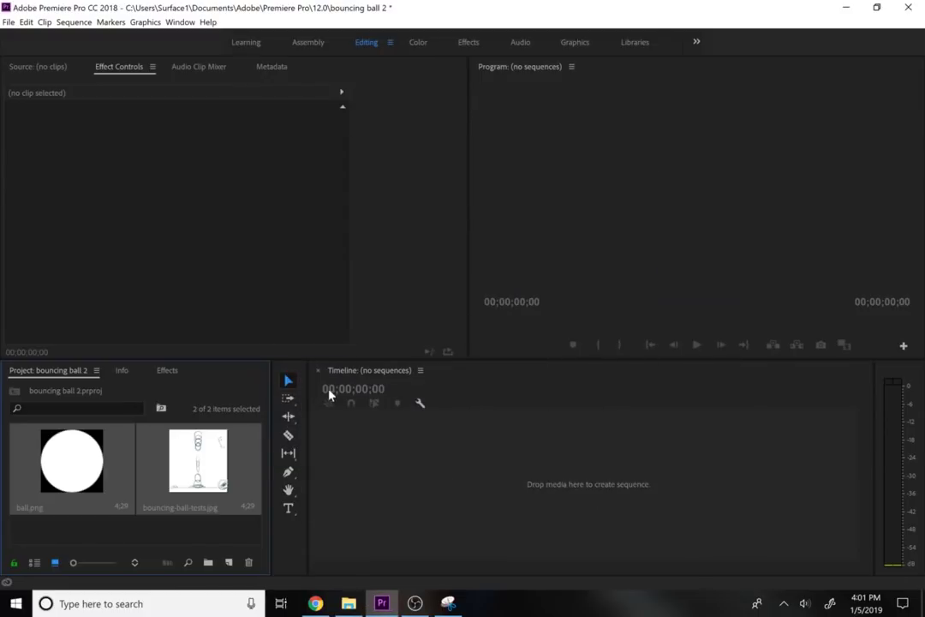
Create a new color matte with a width of 1920, a height of 1080 and a 24.00 fps timebase
click(239, 534)
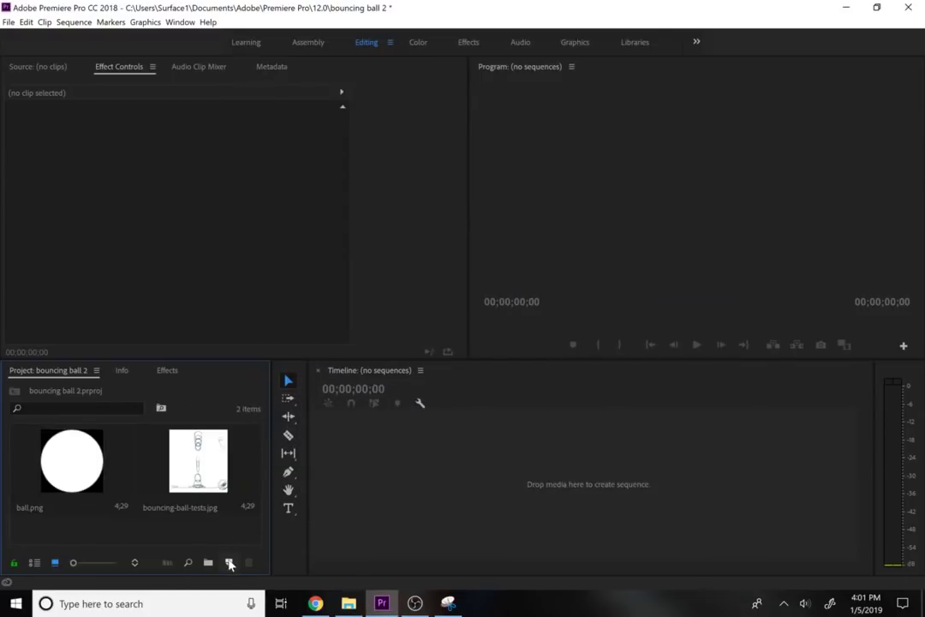
click(229, 562)
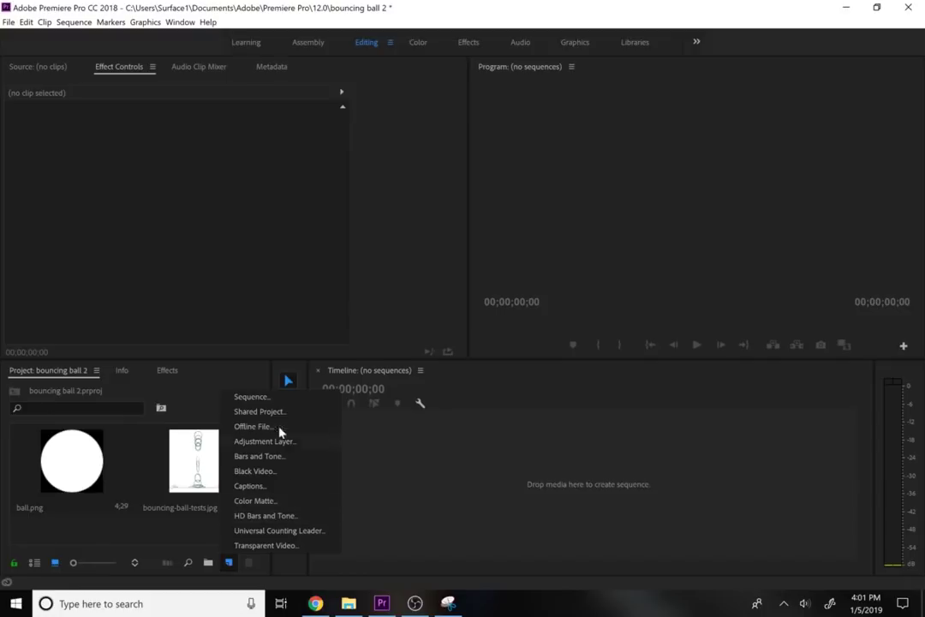
click(275, 500)
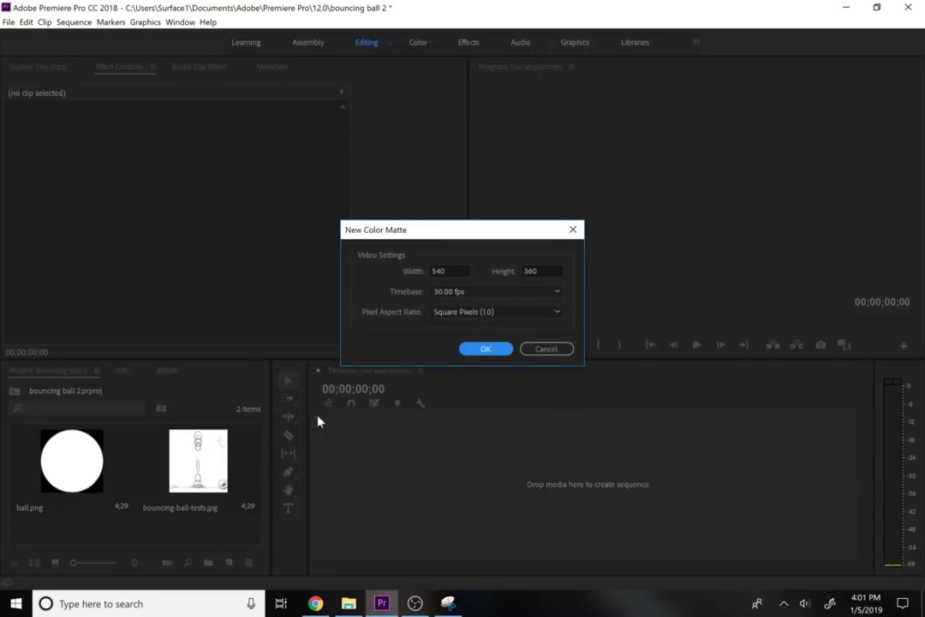
double_click(439, 271)
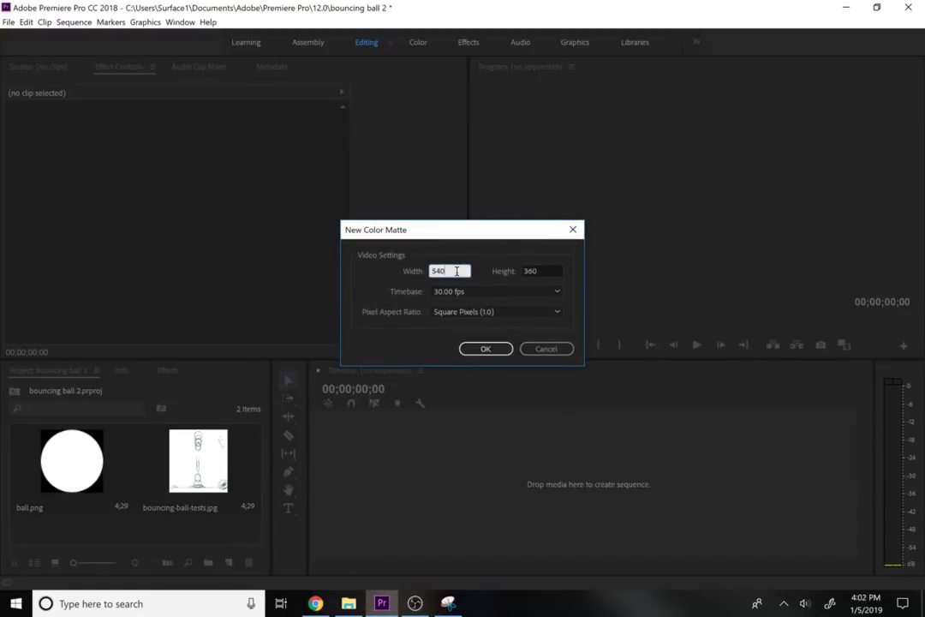
text(1920)
key(Tab)
text(1080)
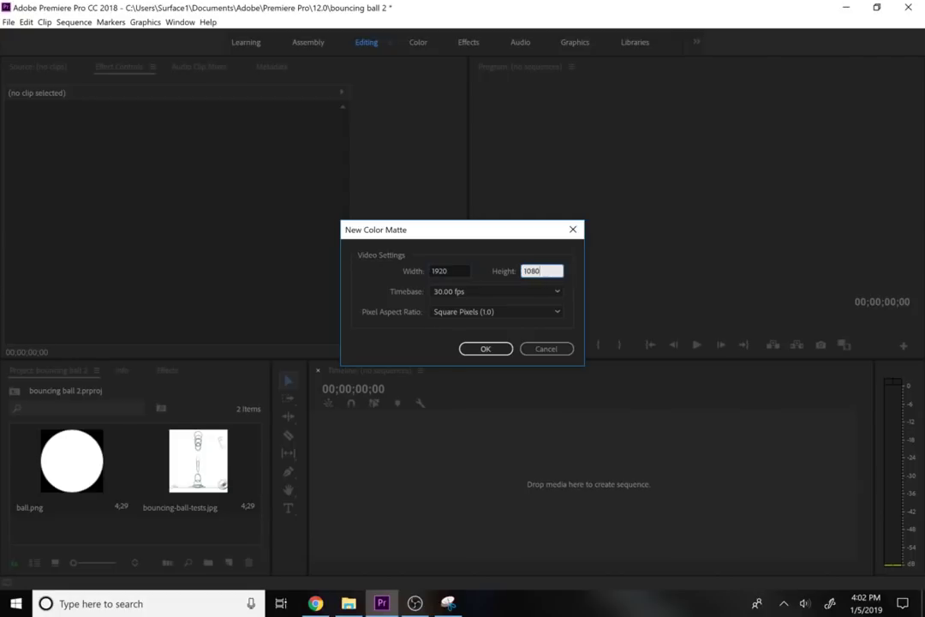
click(458, 293)
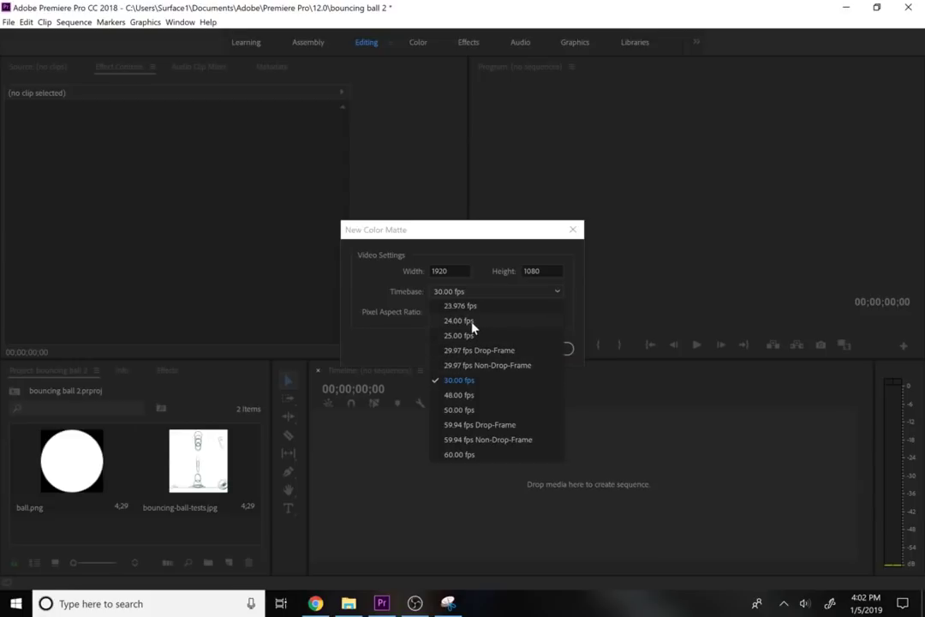
click(471, 322)
click(485, 349)
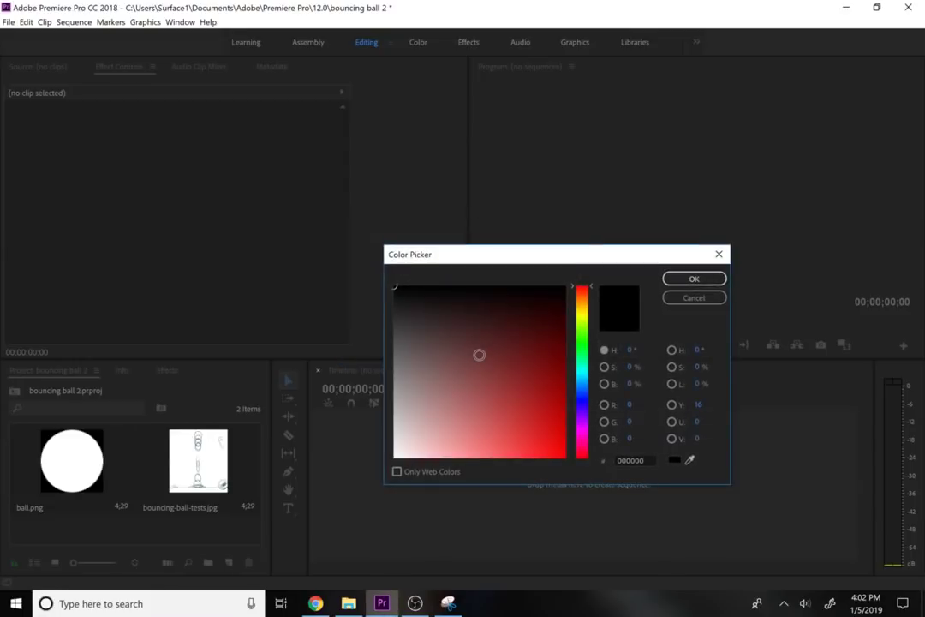
Give the new matte the dark green color 00A600 and keep the name Color Matte
click(581, 344)
drag(525, 409, 590, 475)
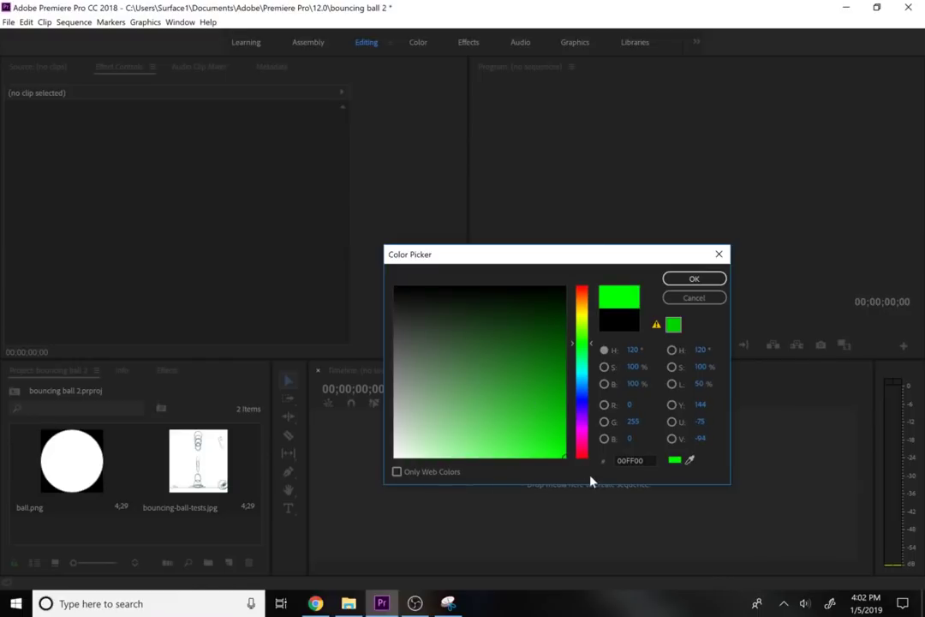
click(564, 396)
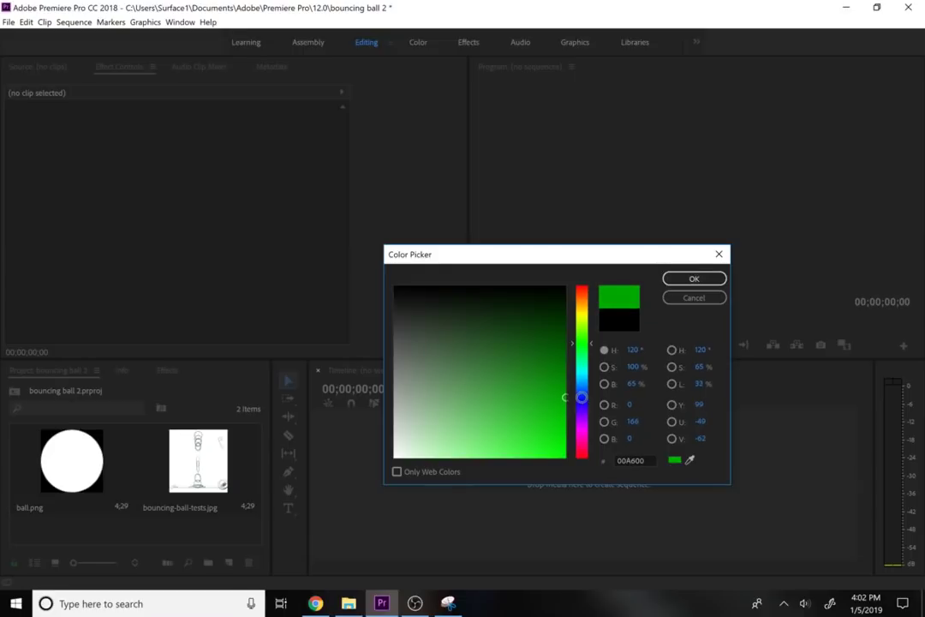
click(672, 280)
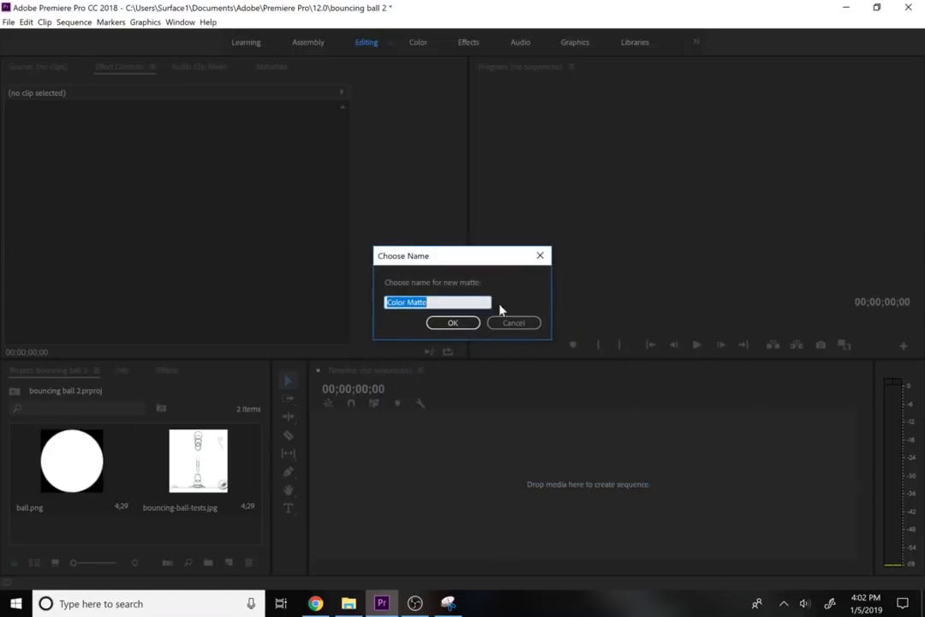
click(452, 323)
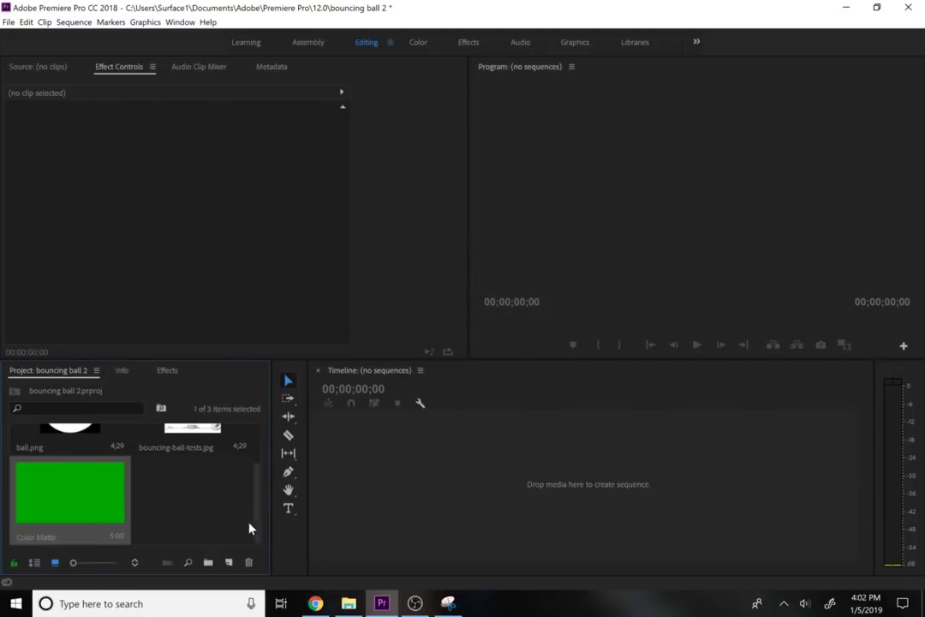
Create a sequence from the green Color Matte and enlarge the timeline scale so the clip fills it
scroll(256, 520, up, 2)
scroll(259, 512, down, 1)
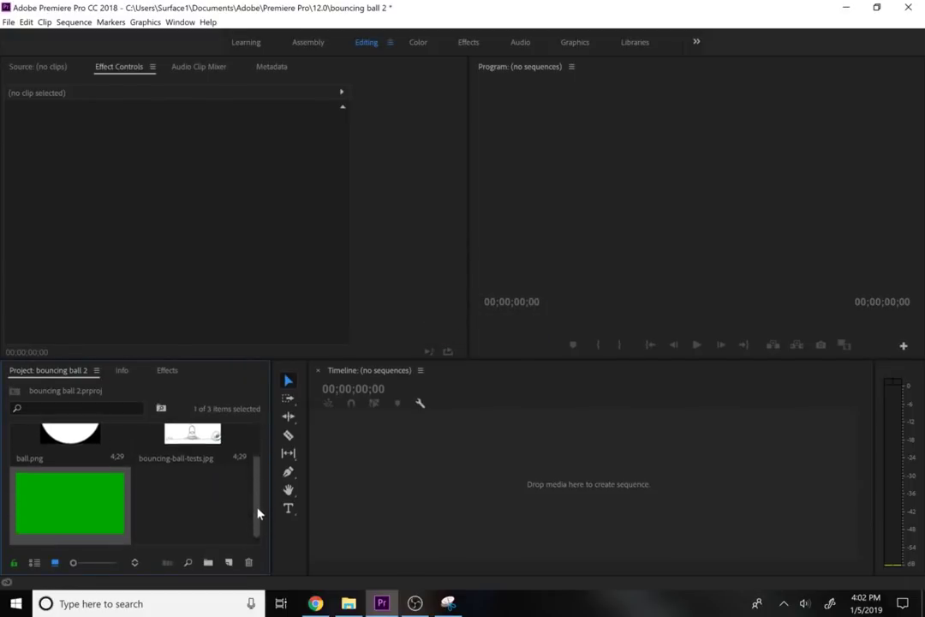
mouse_move(258, 513)
mouse_down()
mouse_move(255, 464)
mouse_move(261, 516)
mouse_up()
click(199, 536)
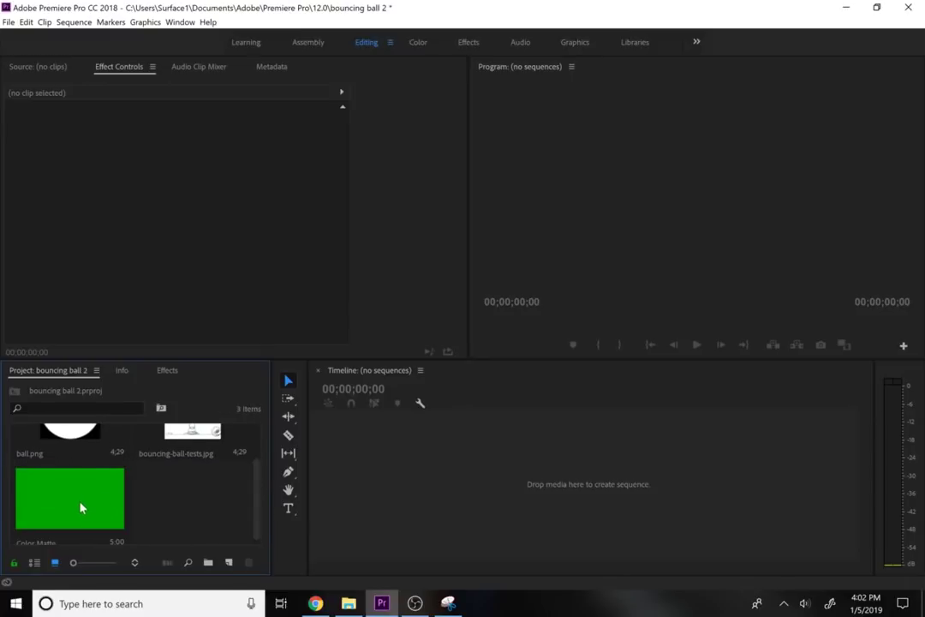
drag(81, 507, 345, 496)
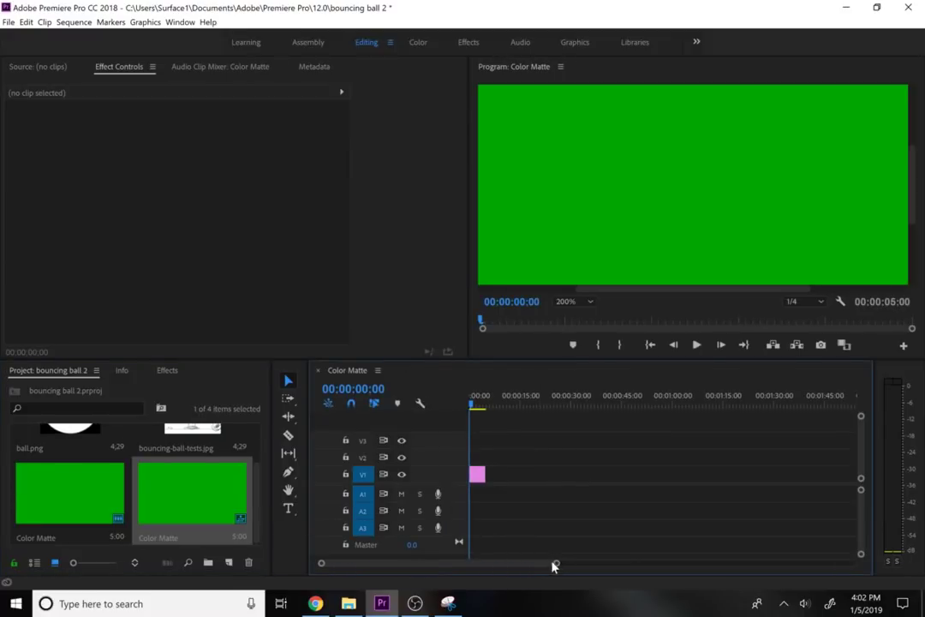
drag(555, 566, 460, 558)
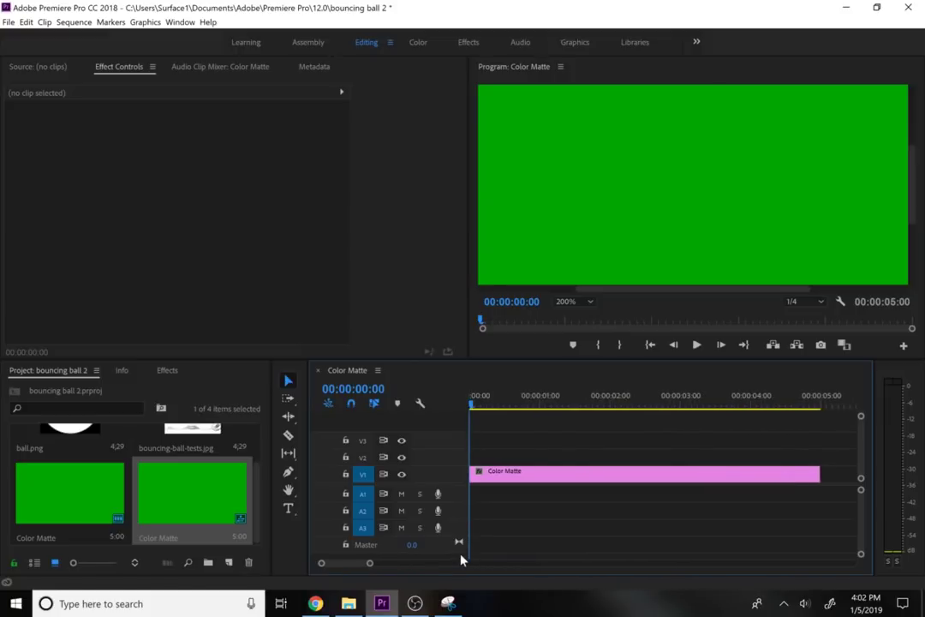
Place bouncing-ball-tests.jpg on track V2 at the sequence start and scale it to about 108.9 to fill the frame height
drag(204, 451, 463, 458)
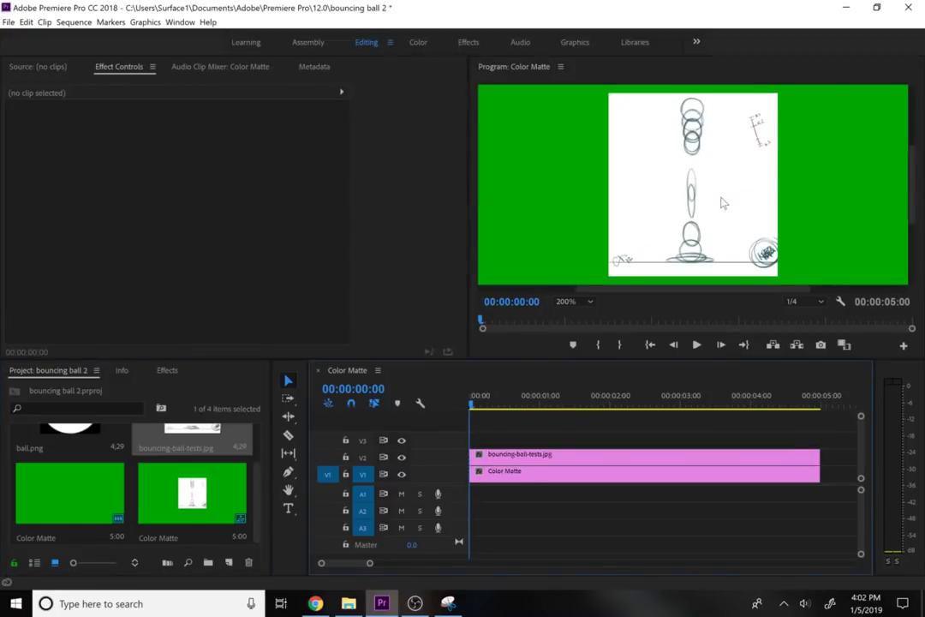
click(720, 200)
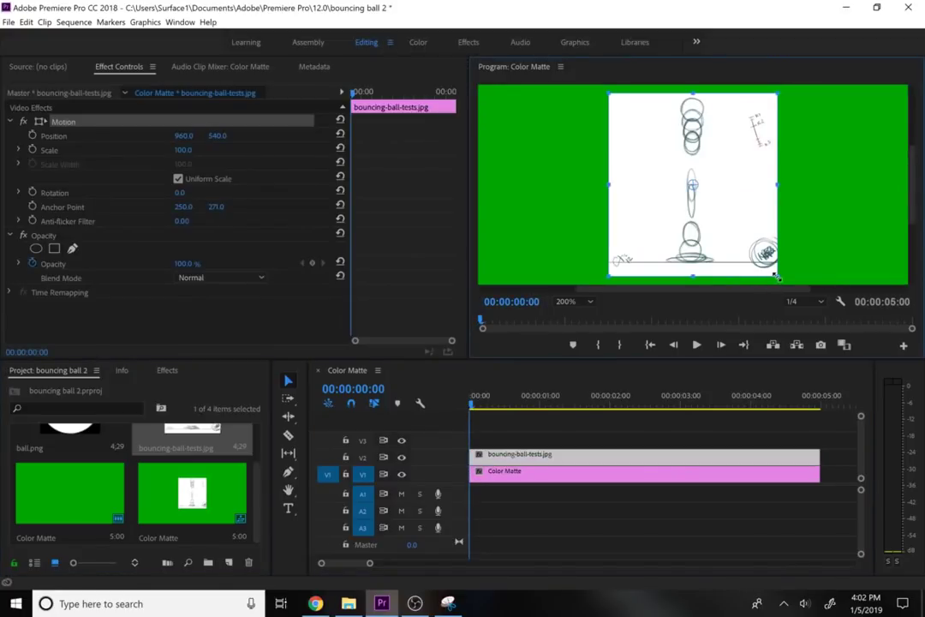
drag(776, 276, 778, 283)
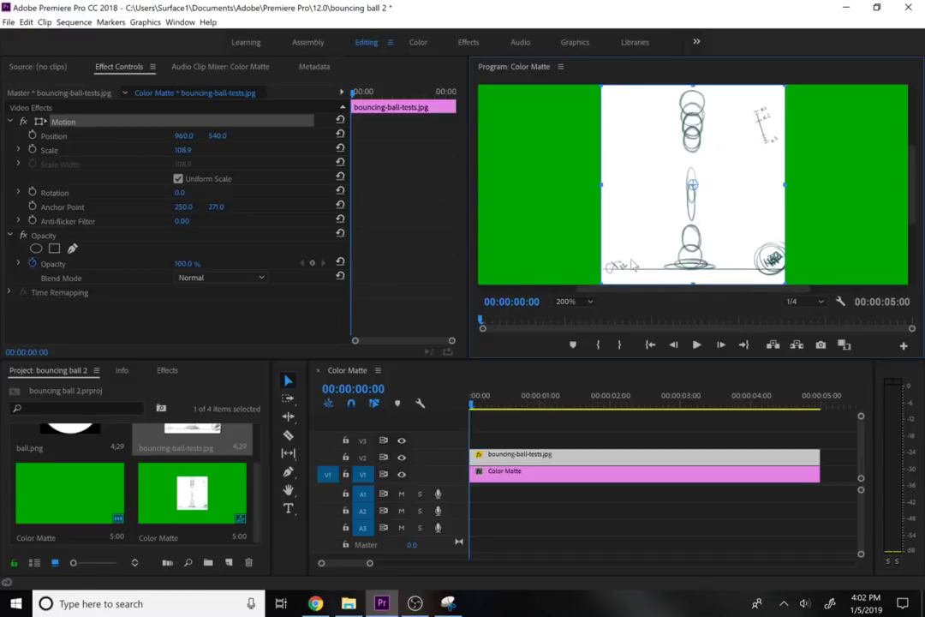
click(521, 439)
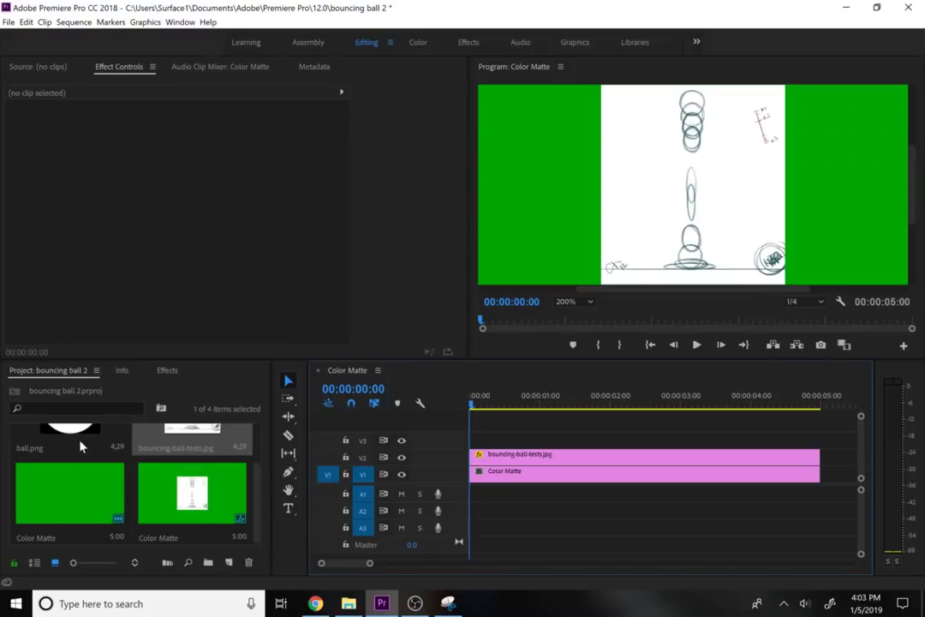
Add ball.png on track V3 at the sequence start and set the bouncing-ball-tests.jpg clip's opacity to 80%
click(63, 449)
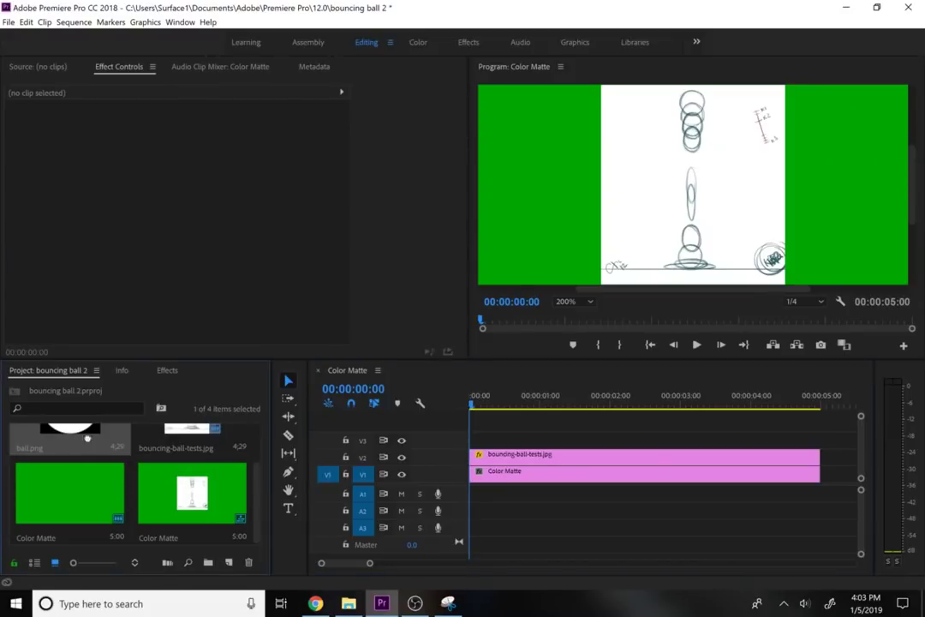
drag(373, 405, 466, 439)
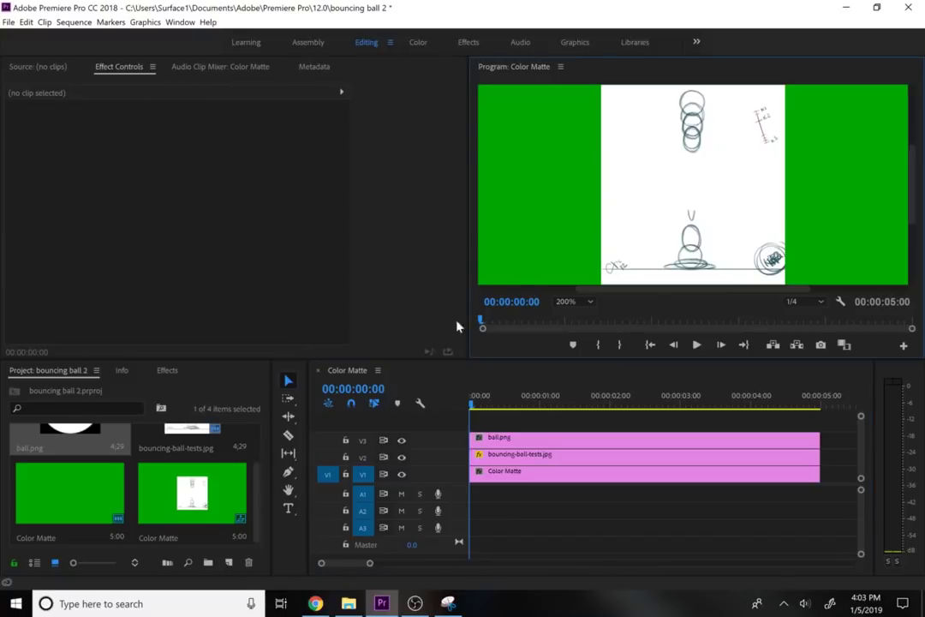
click(531, 455)
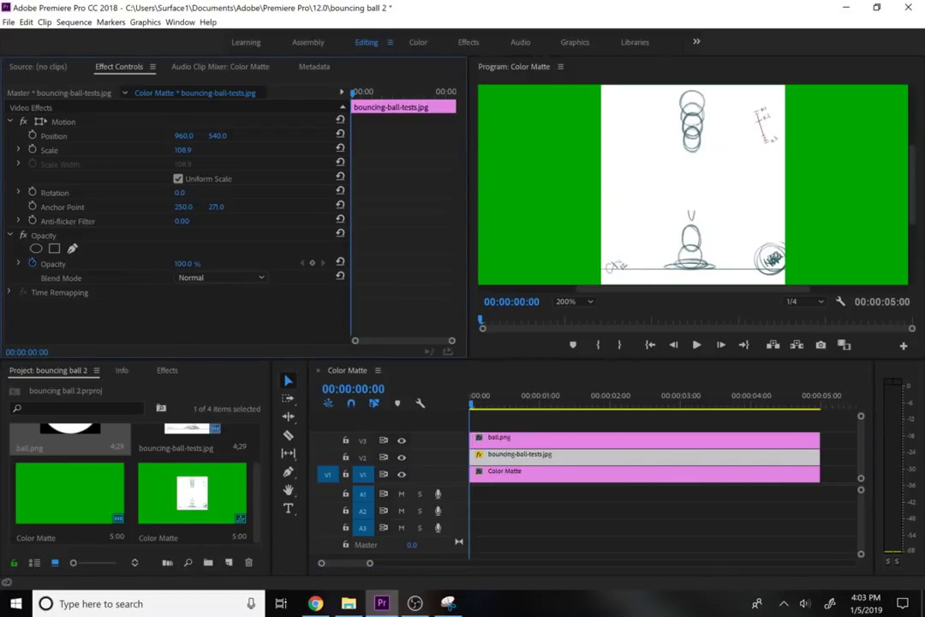
click(207, 264)
text(80)
key(Return)
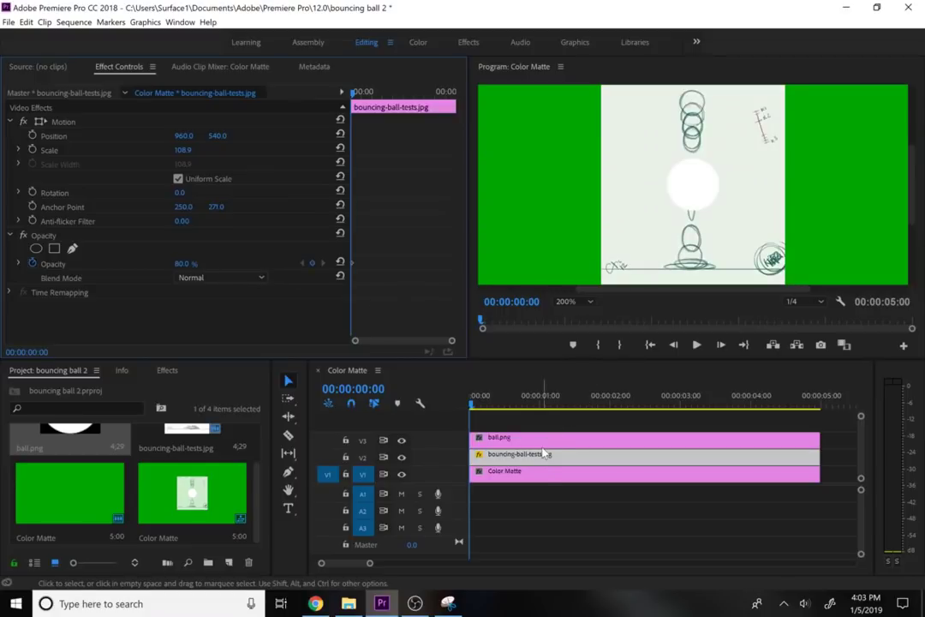
Fit the ball over the sketch's topmost circle, with a scale of about 45.8 and a position of about 958, 296
click(543, 440)
click(693, 195)
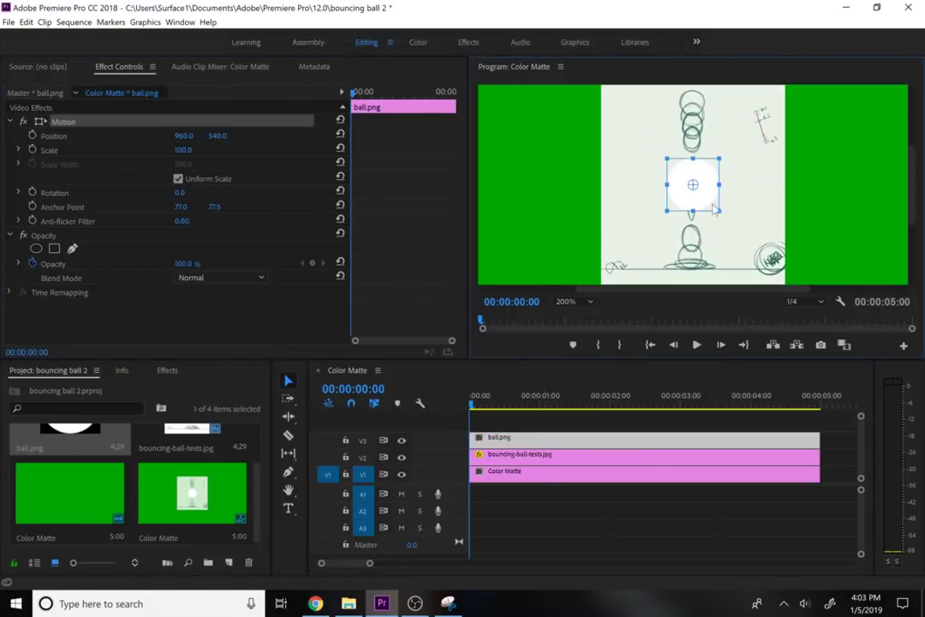
drag(715, 200, 700, 110)
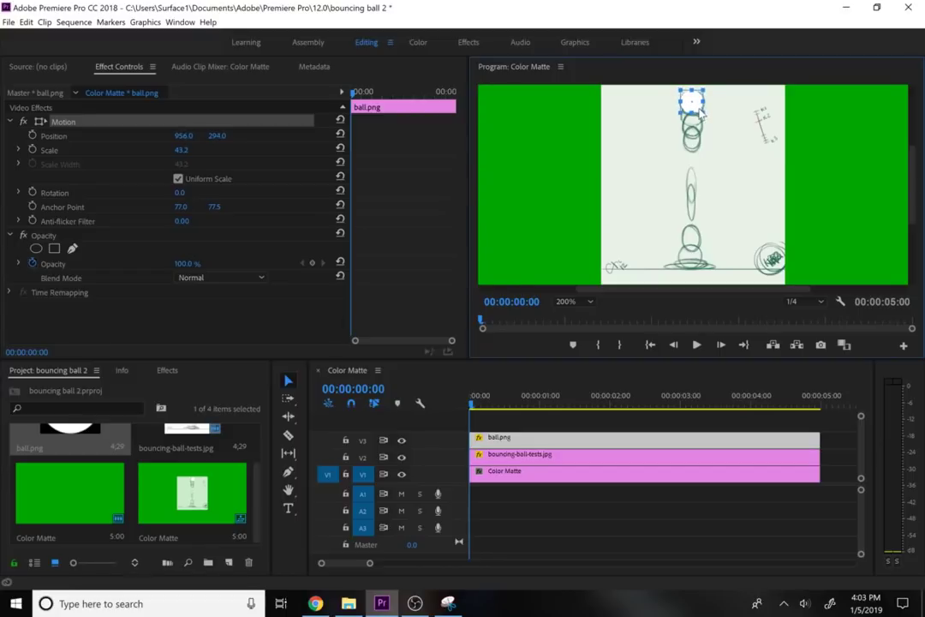
drag(703, 112, 704, 114)
Turn off Uniform Scale for the ball and start keyframing its Position, Scale Height and Scale Width at 00:00:00:00
click(32, 135)
click(32, 150)
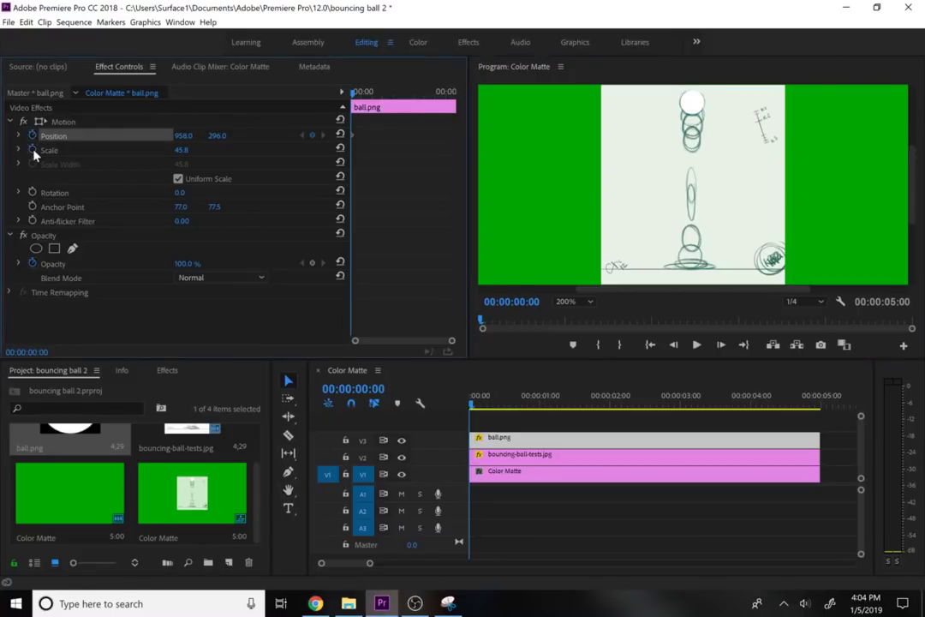
click(178, 179)
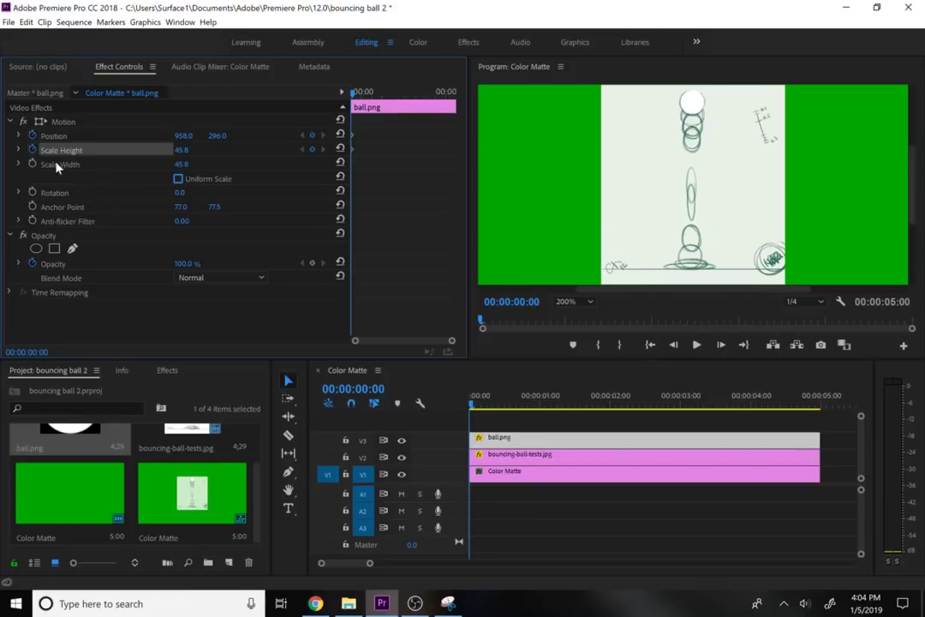
click(32, 164)
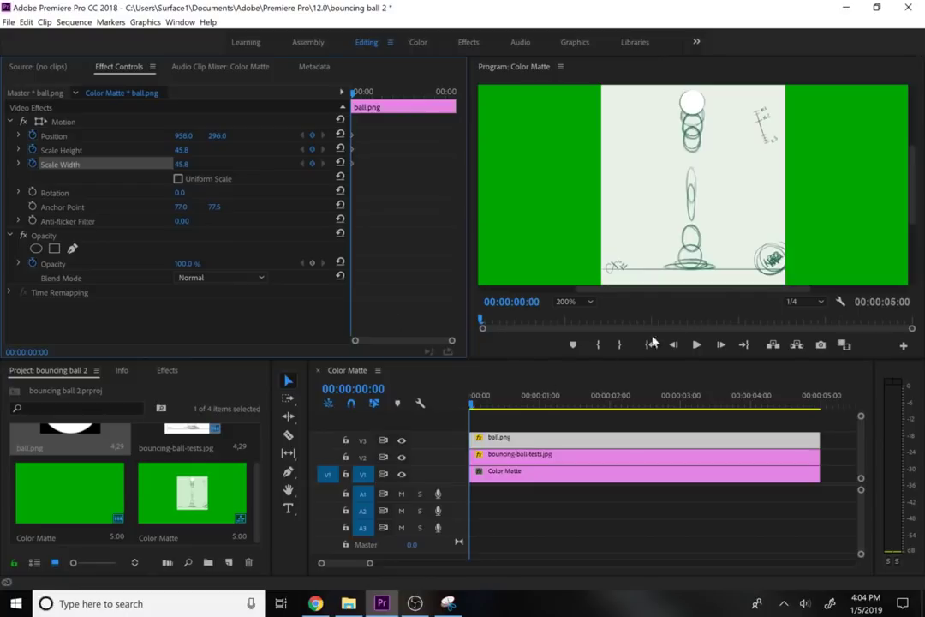
At 00:00:00:01, lower the ball to a vertical position of about 332 and set its Scale Height to 53.8
click(722, 345)
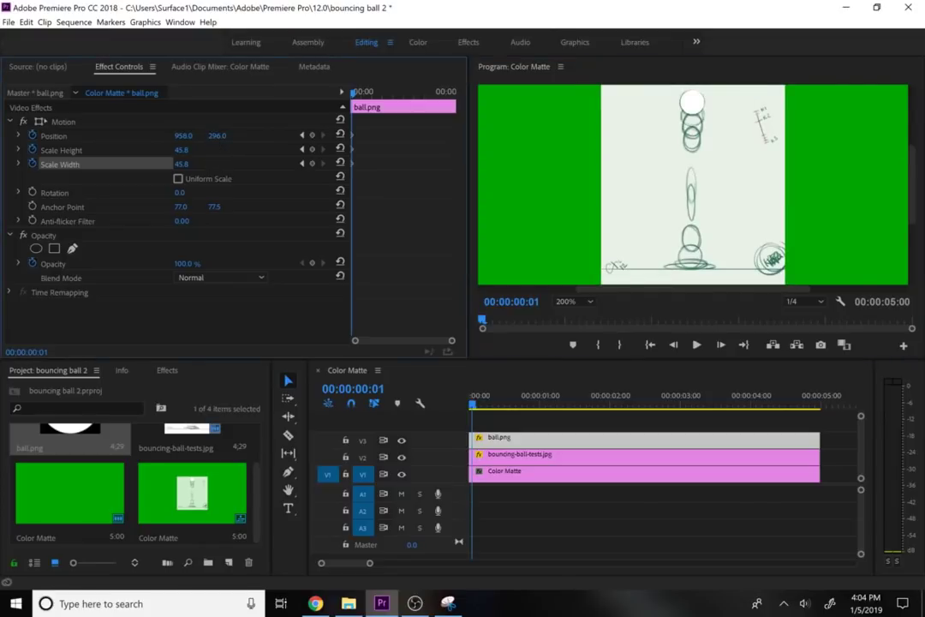
drag(216, 135, 247, 136)
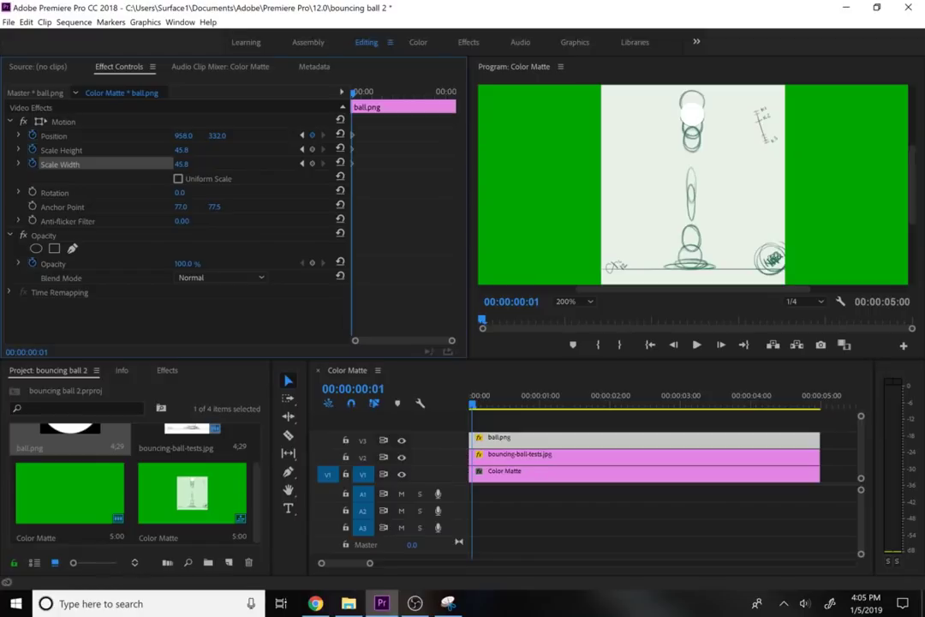
click(183, 150)
click(239, 161)
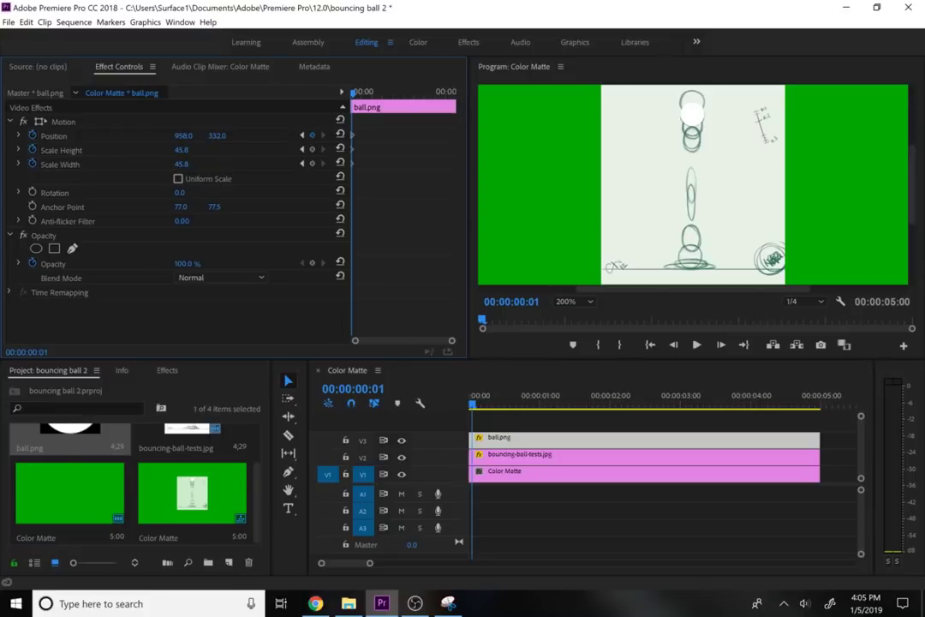
click(182, 150)
text(53.8)
key(Return)
Narrow the ball at 00:00:00:01 by adjusting its Scale Width to 43.8
click(181, 164)
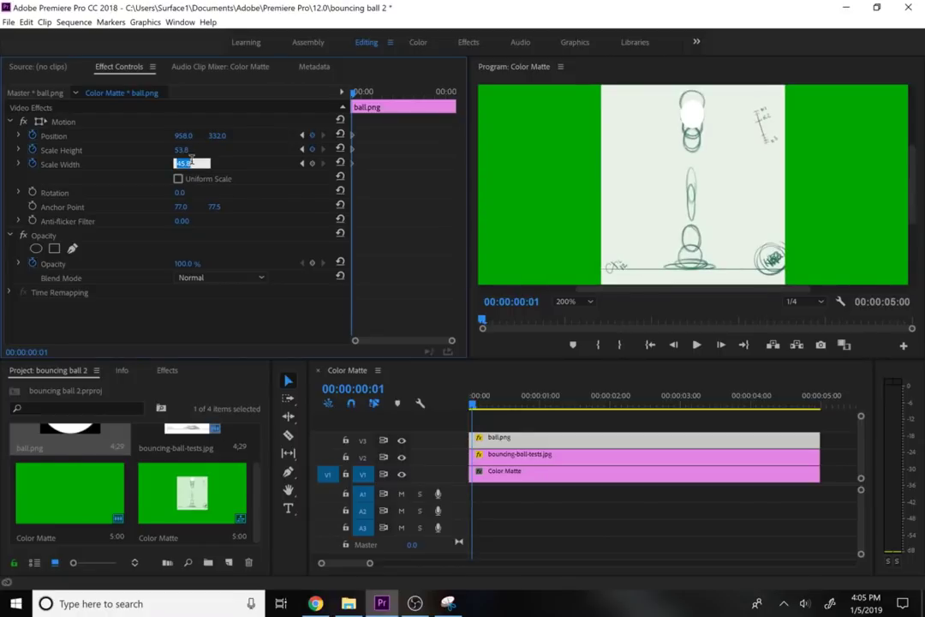
click(221, 170)
click(181, 164)
text(36.8)
key(Return)
key(Up)
key(Up)
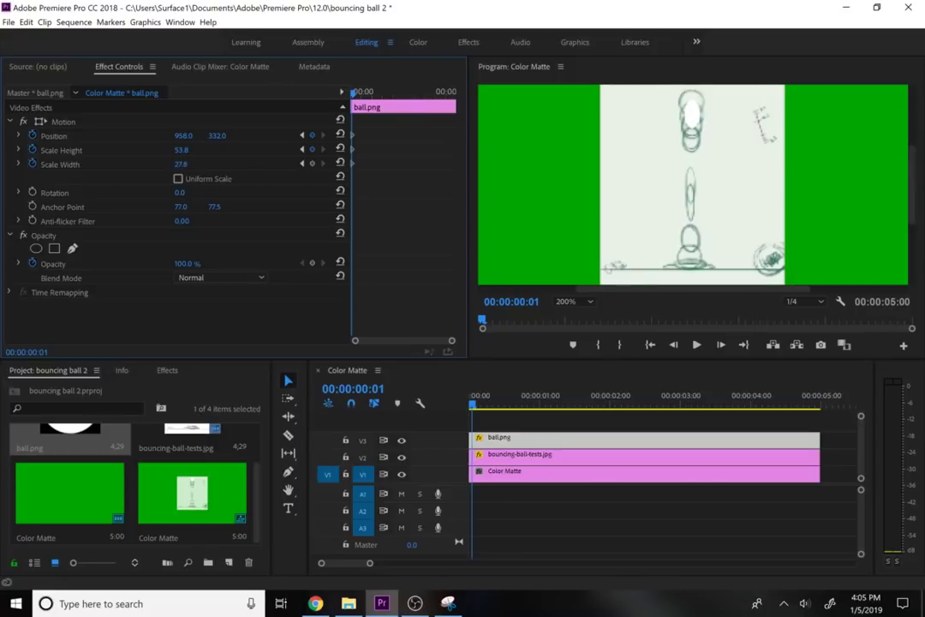
key(Up)
key(Up)
key(Up)
key(Up)
key(Up)
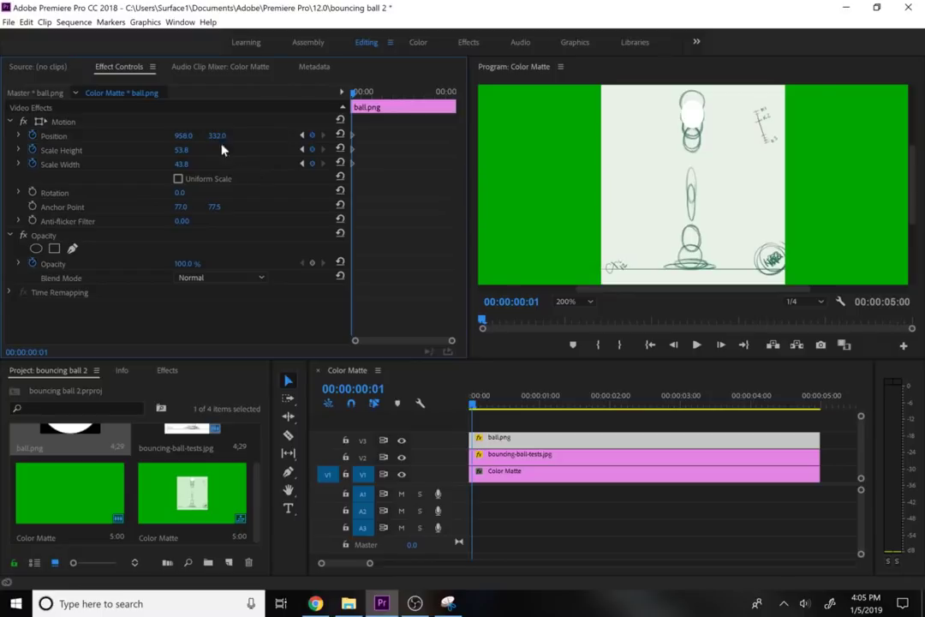
At 00:00:00:02, keyframe the ball at a vertical position of about 364, Scale Height 55 and Scale Width 40
click(721, 345)
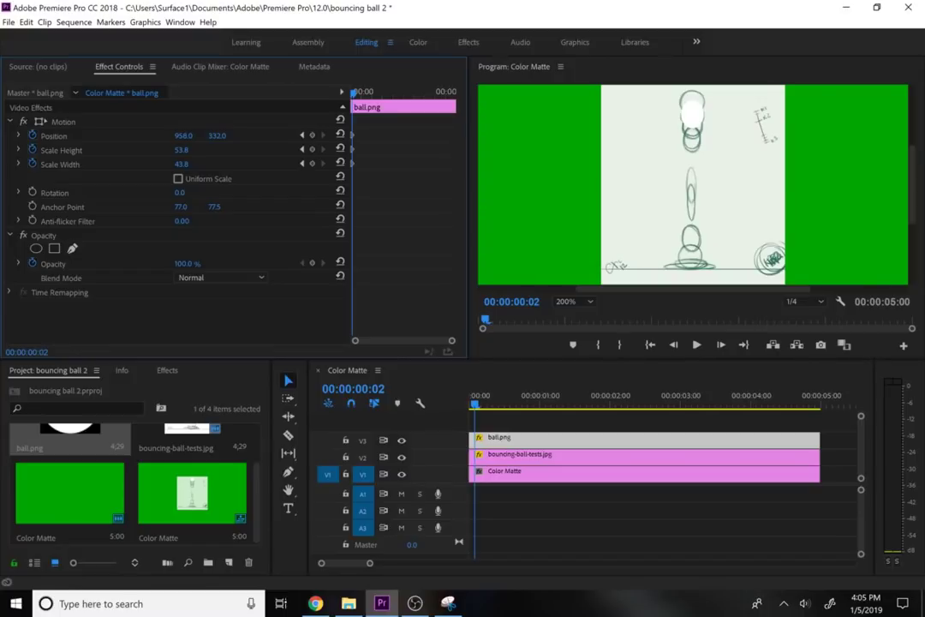
click(217, 135)
key(Return)
drag(216, 135, 244, 136)
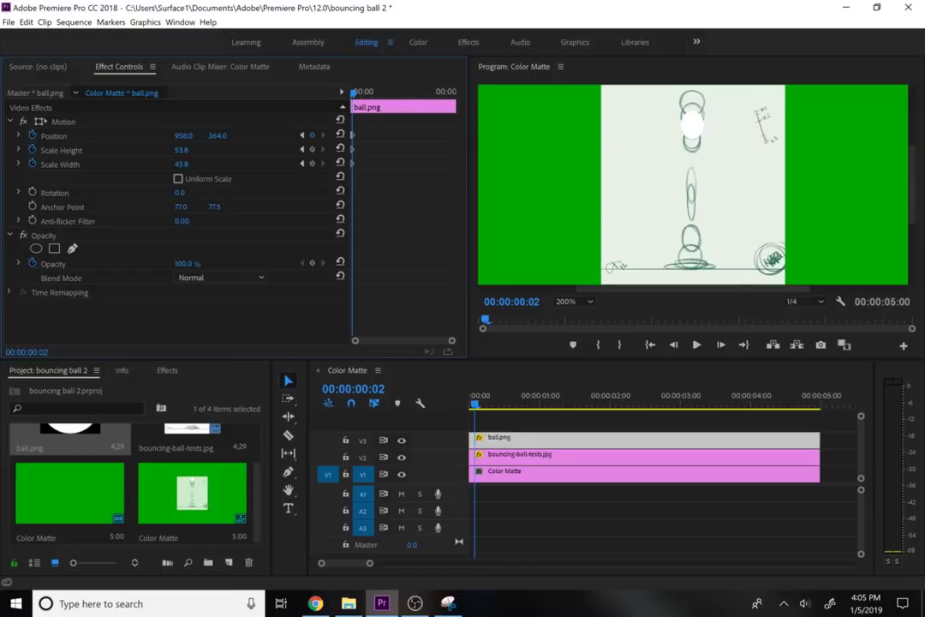
click(182, 150)
text(55)
key(Return)
click(178, 163)
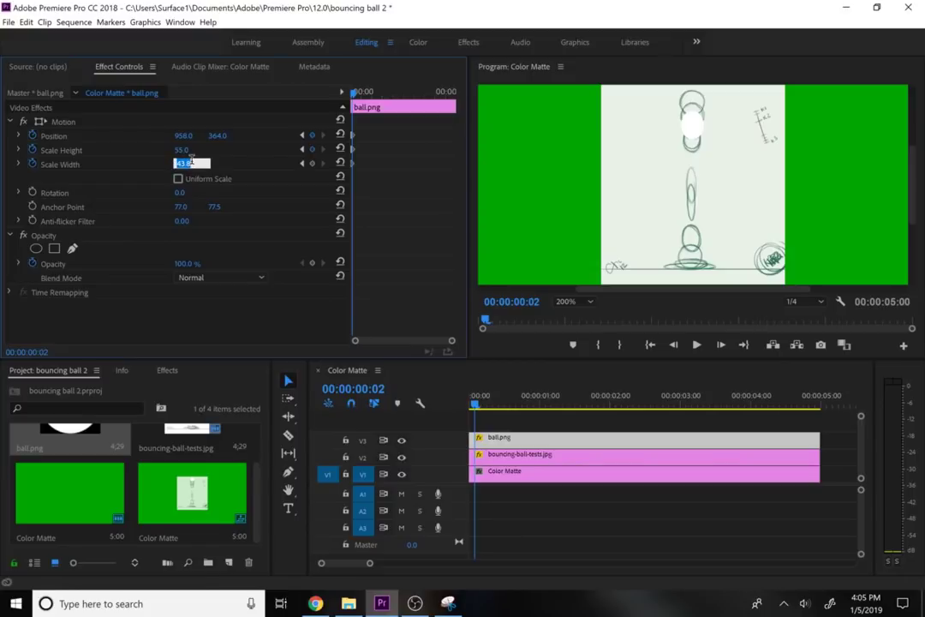
text(40)
key(Return)
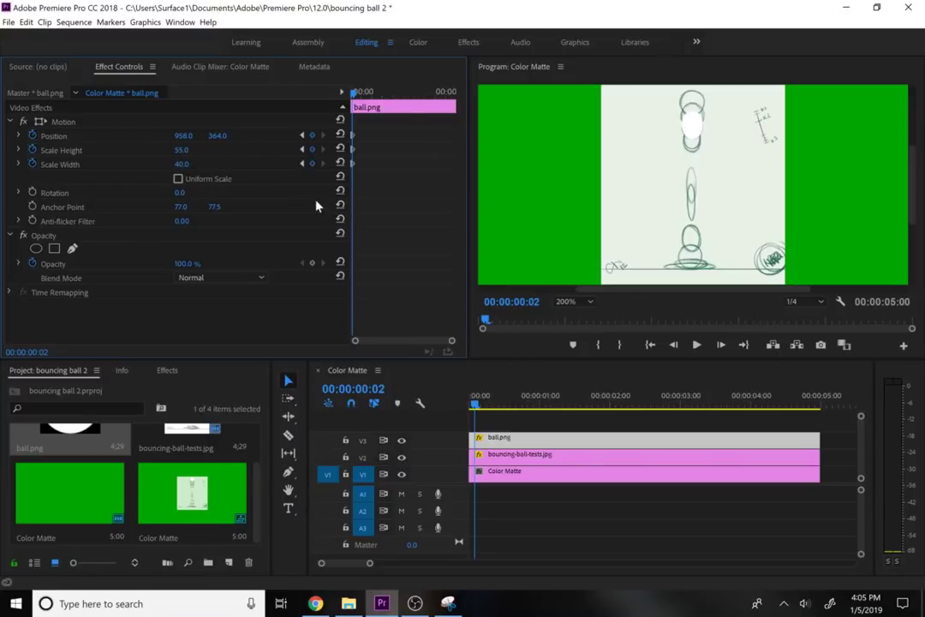
At 00:00:00:03, lower the ball to a vertical position of about 407 and reduce its Scale Width to about 32
click(721, 344)
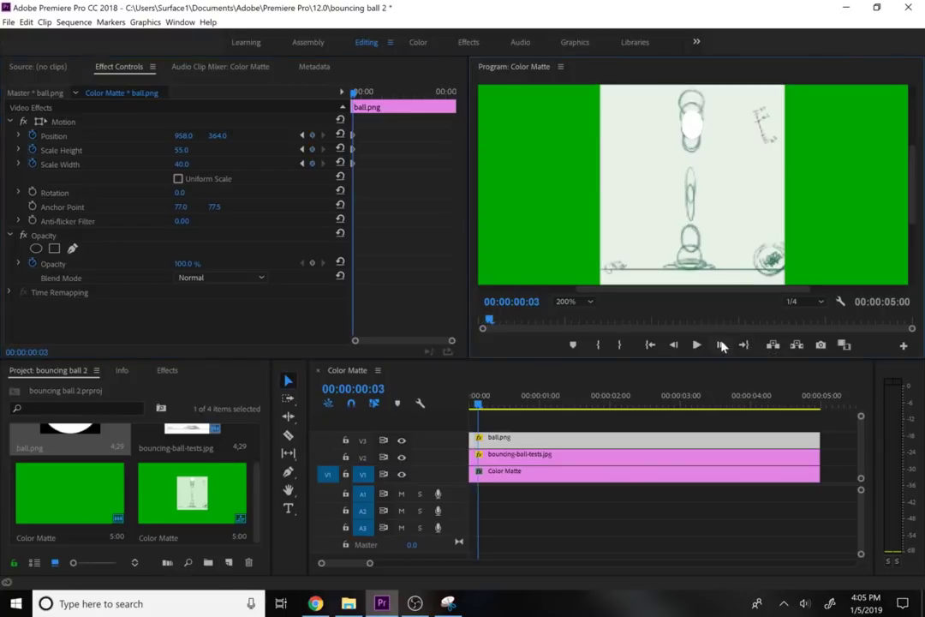
drag(217, 135, 251, 135)
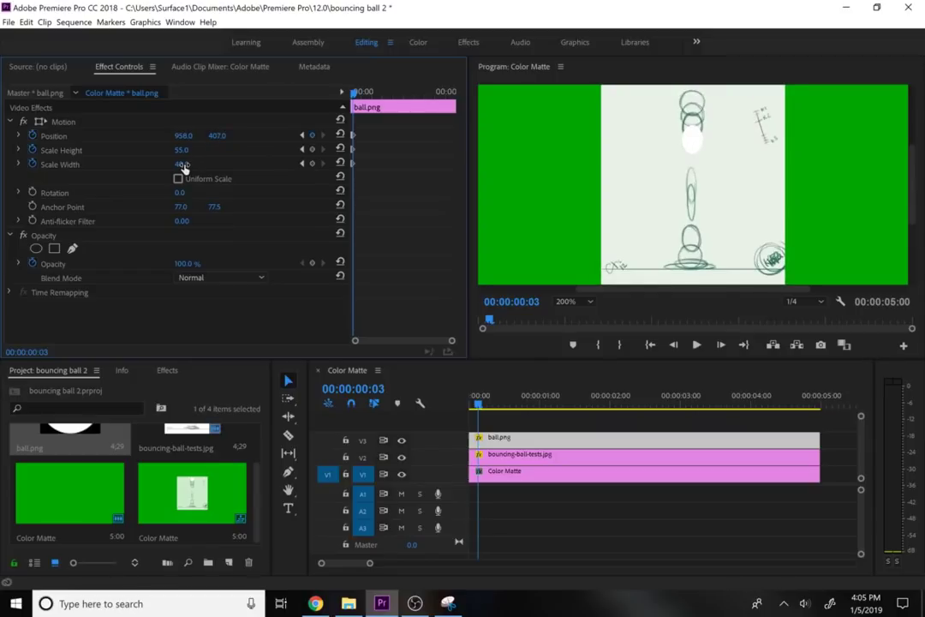
mouse_move(181, 164)
mouse_down()
mouse_move(172, 164)
mouse_move(190, 164)
mouse_up()
At 00:00:00:04, keyframe the stretched ball at a vertical position of about 598, Scale Width 21 and Scale Height 70
click(721, 346)
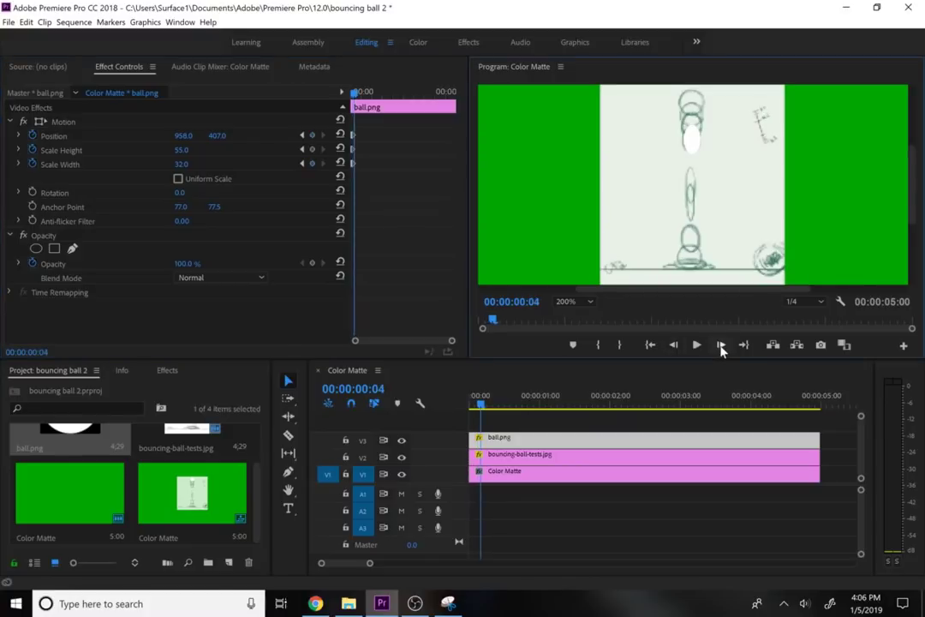
drag(216, 135, 334, 135)
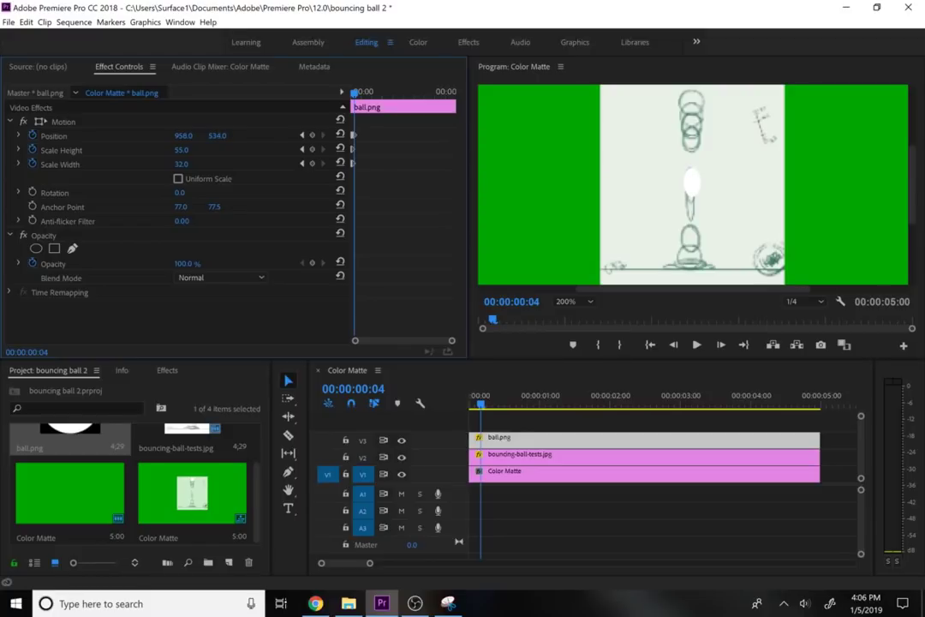
drag(326, 136, 379, 135)
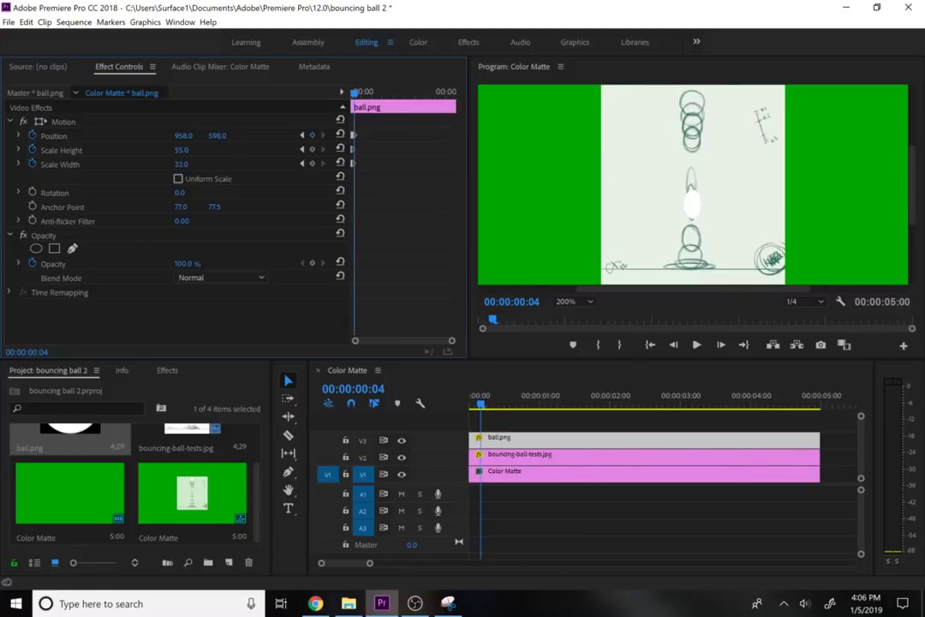
click(181, 164)
text(21)
key(Return)
click(181, 149)
text(70)
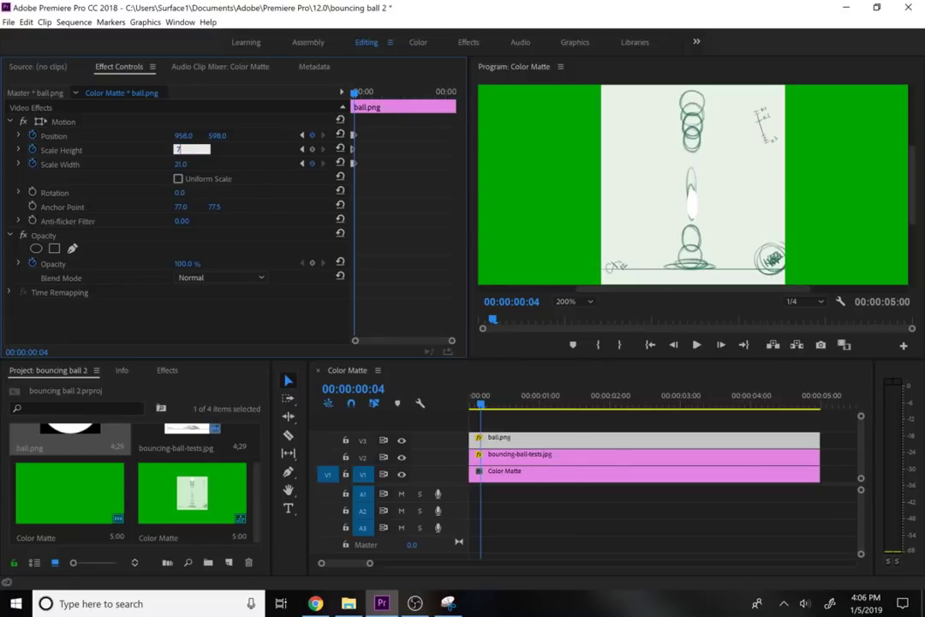
key(Return)
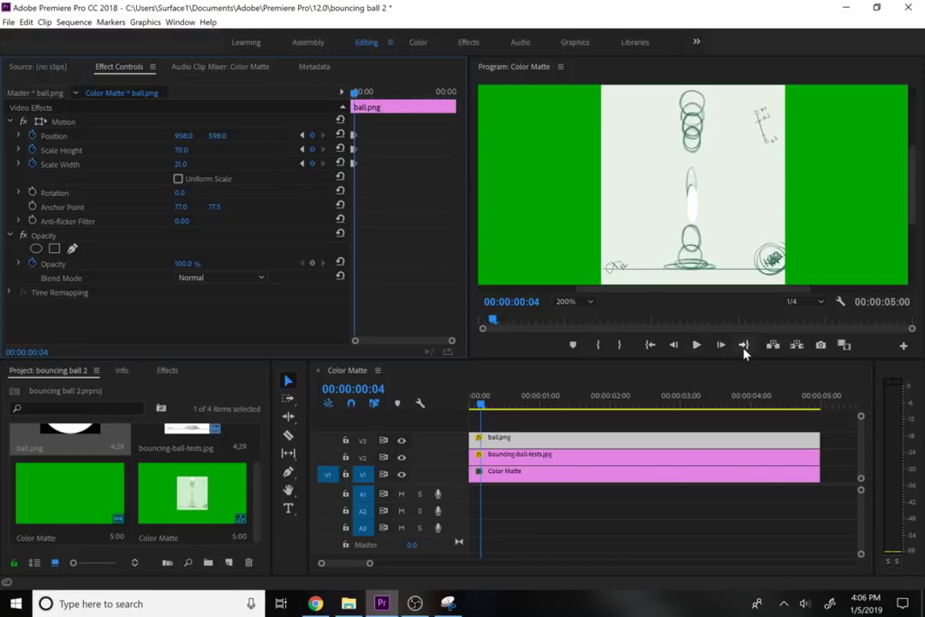
At 00:00:00:05, drop the ball to a vertical position of about 772 and squash it to about 28 Scale Height and 64 Scale Width
click(721, 345)
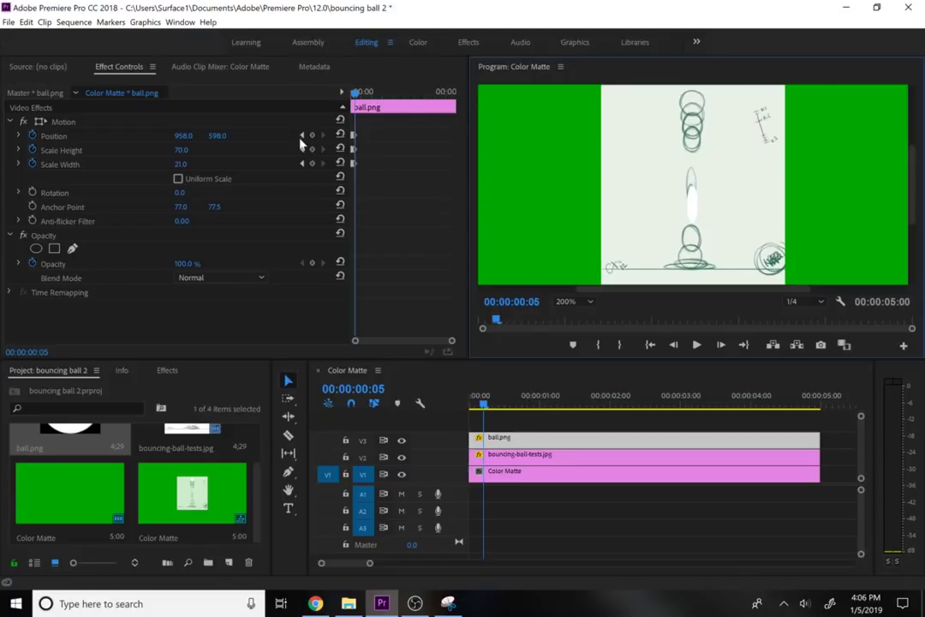
drag(214, 135, 273, 135)
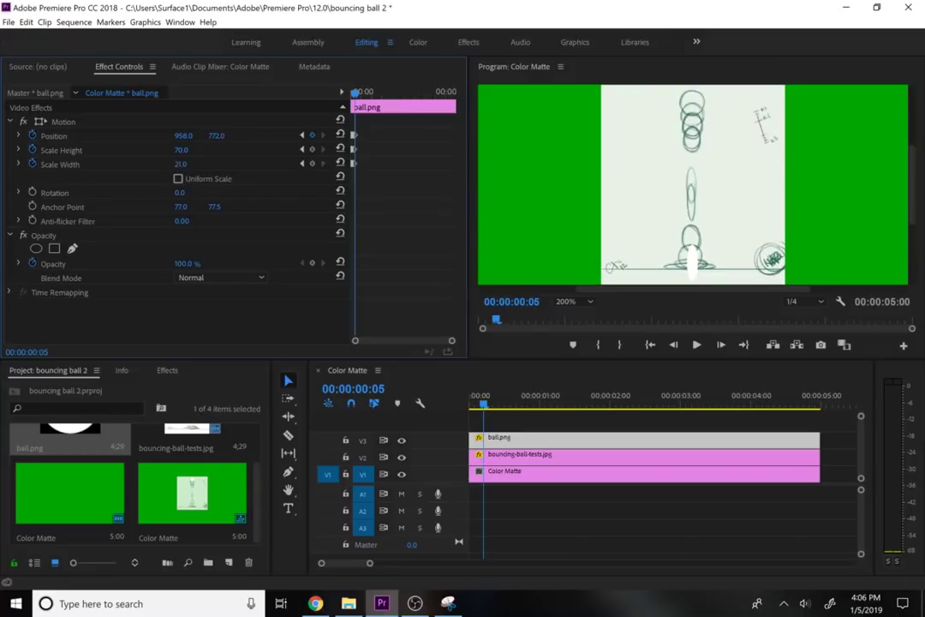
mouse_move(181, 150)
mouse_down()
mouse_move(163, 150)
mouse_move(221, 164)
mouse_move(165, 141)
mouse_up()
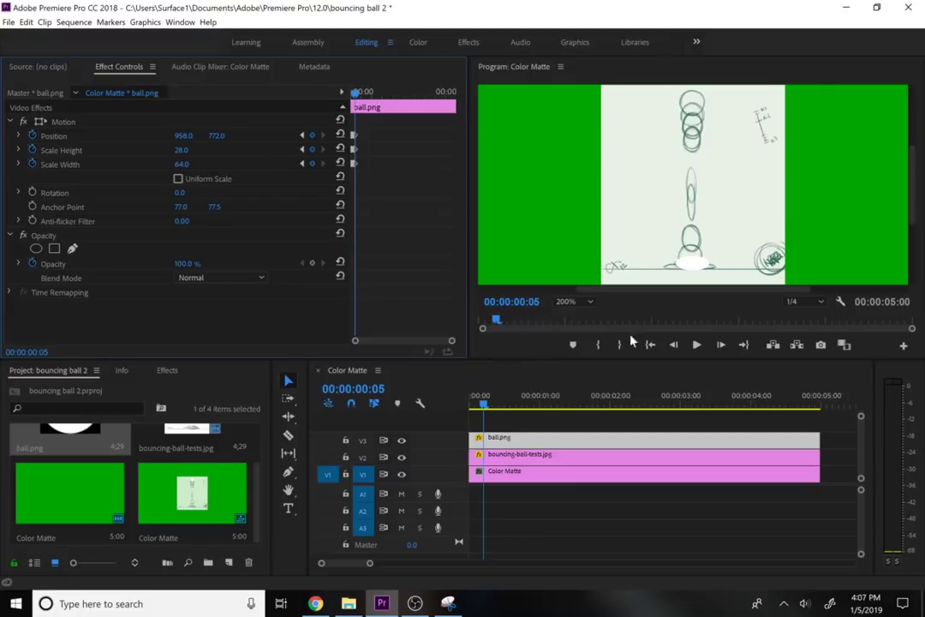
At 00:00:00:06, flatten the ball on the ground line with vertical position about 780, Scale Height about 15 and Scale Width about 108
click(721, 346)
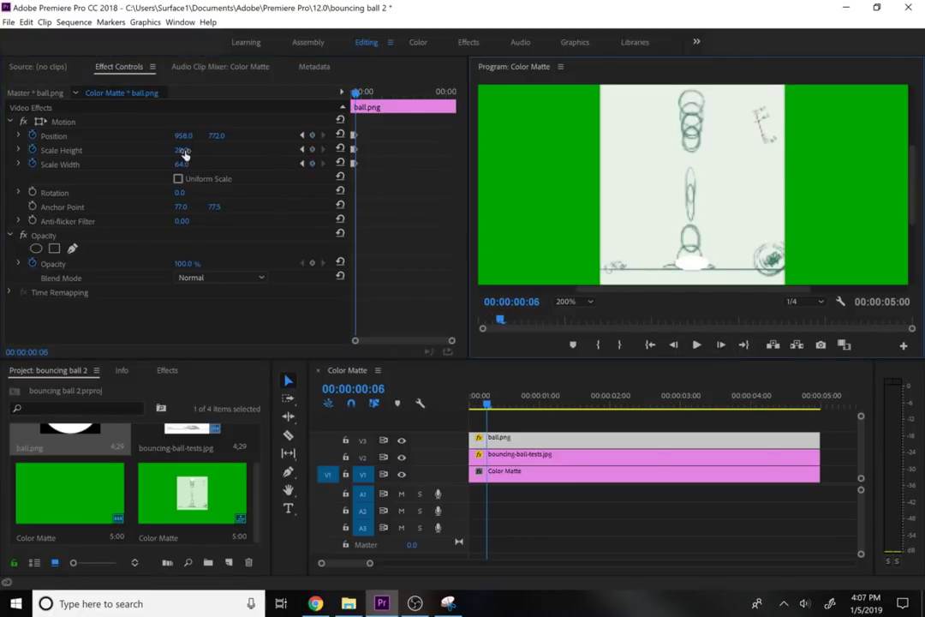
drag(182, 153, 182, 153)
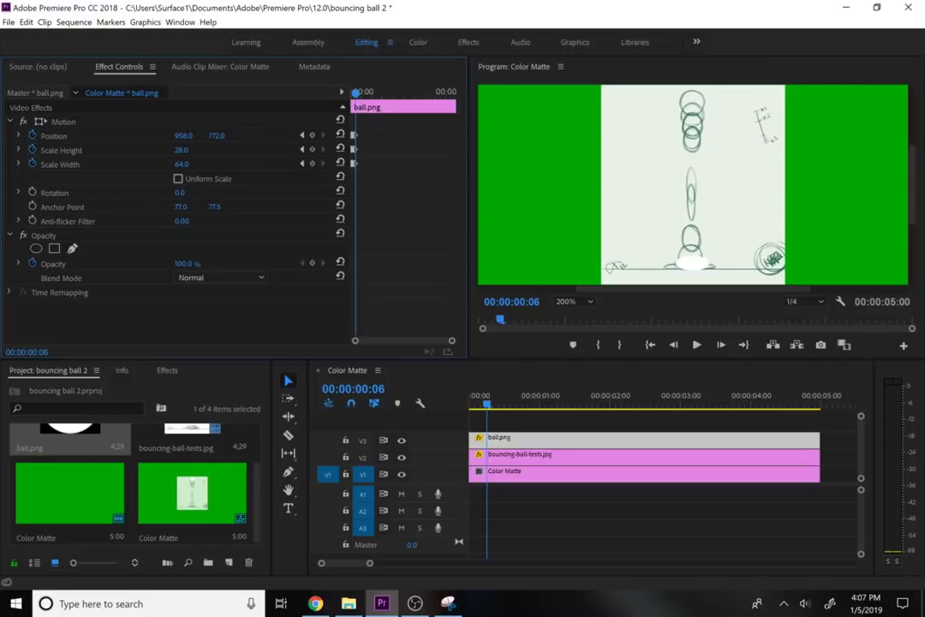
click(182, 150)
drag(193, 150, 193, 150)
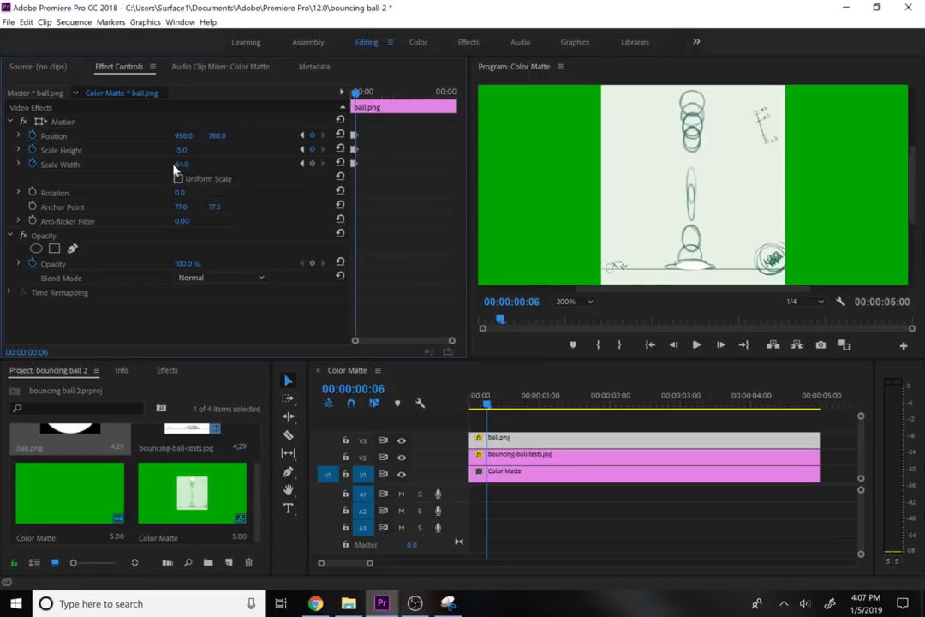
drag(182, 163, 218, 164)
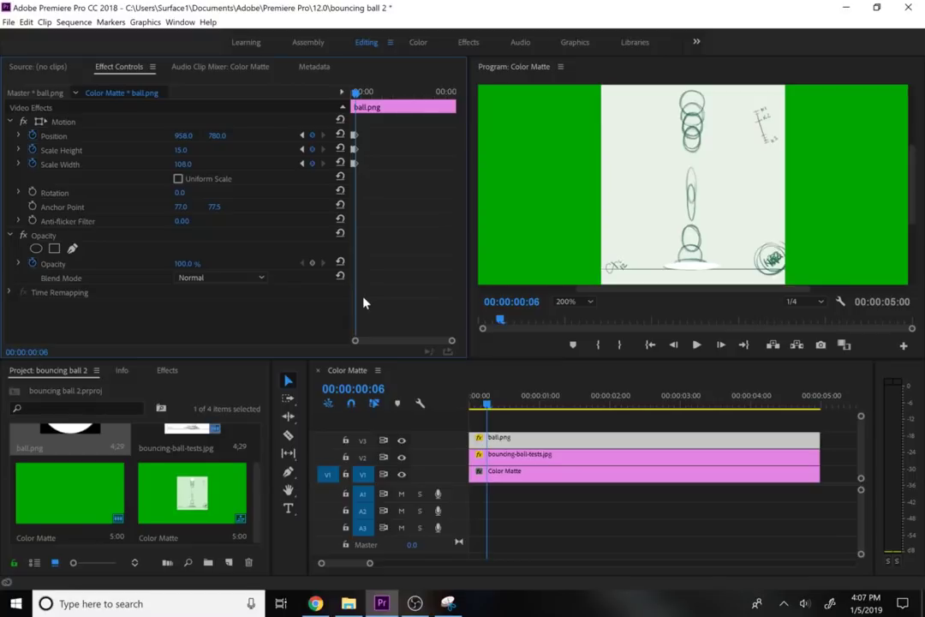
Advance to 00:00:00:07 and enlarge the ball's keyframe timeline so that individual frames can be told apart
click(720, 345)
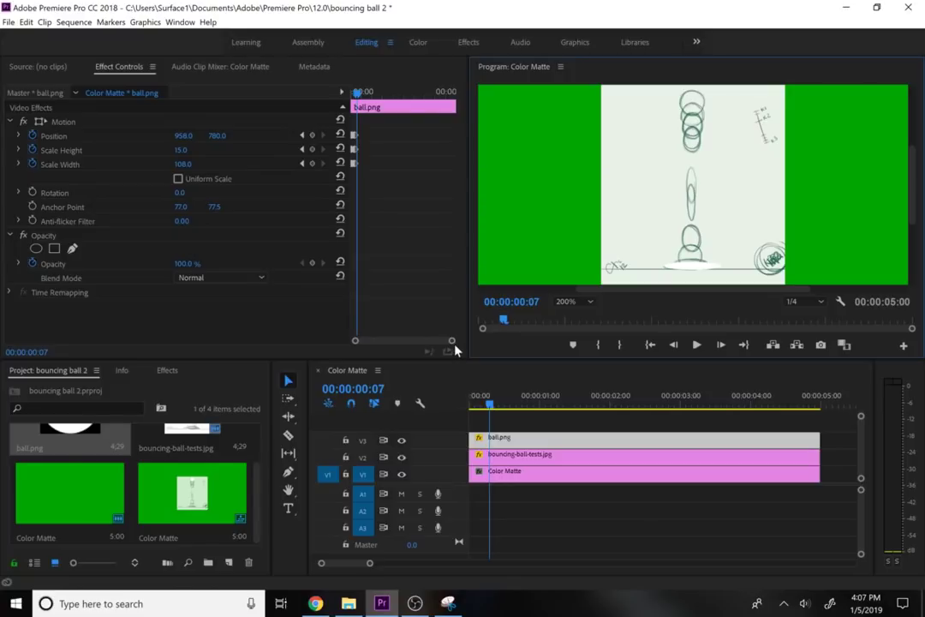
drag(452, 340, 423, 339)
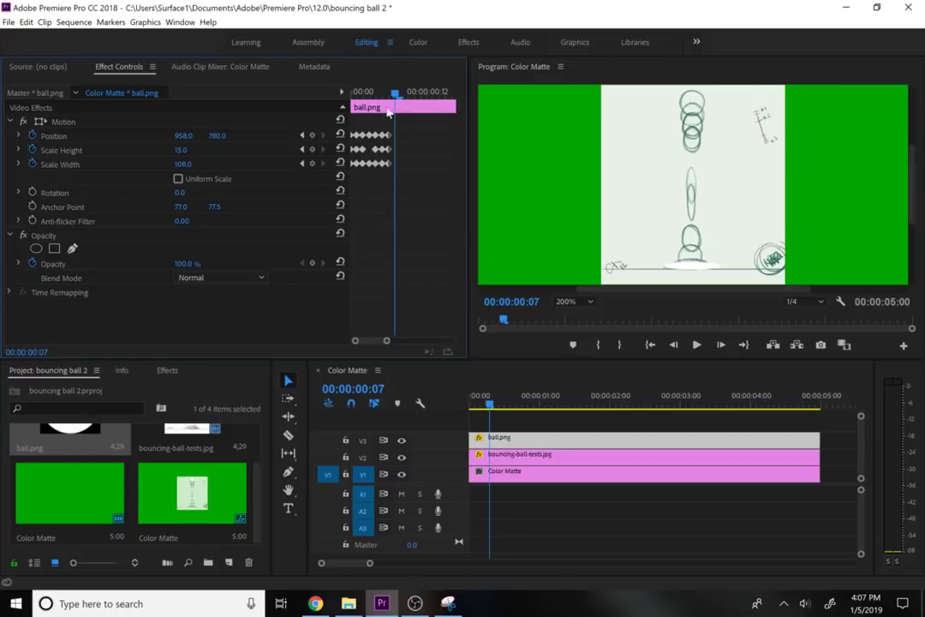
click(311, 135)
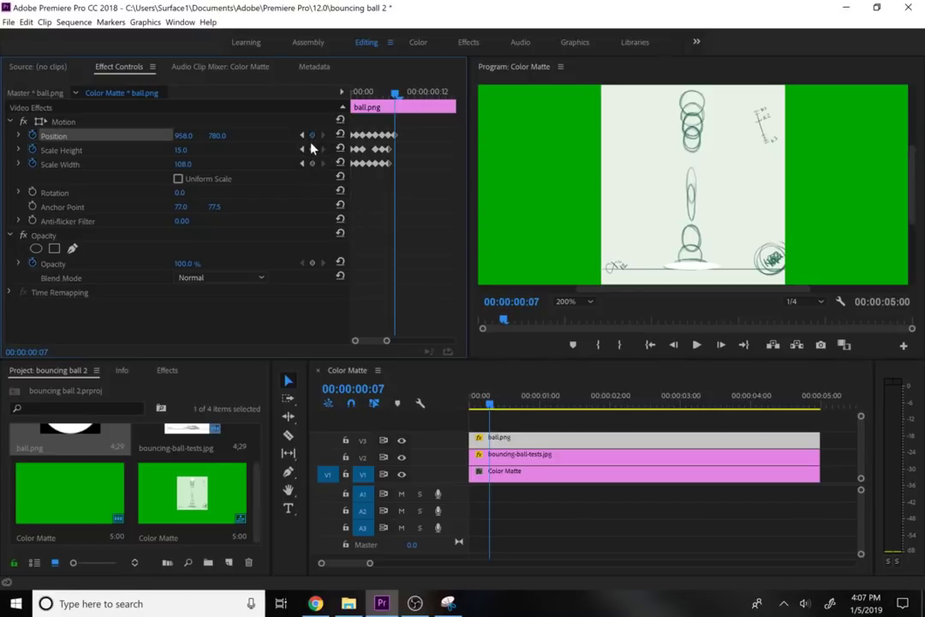
click(312, 150)
click(313, 165)
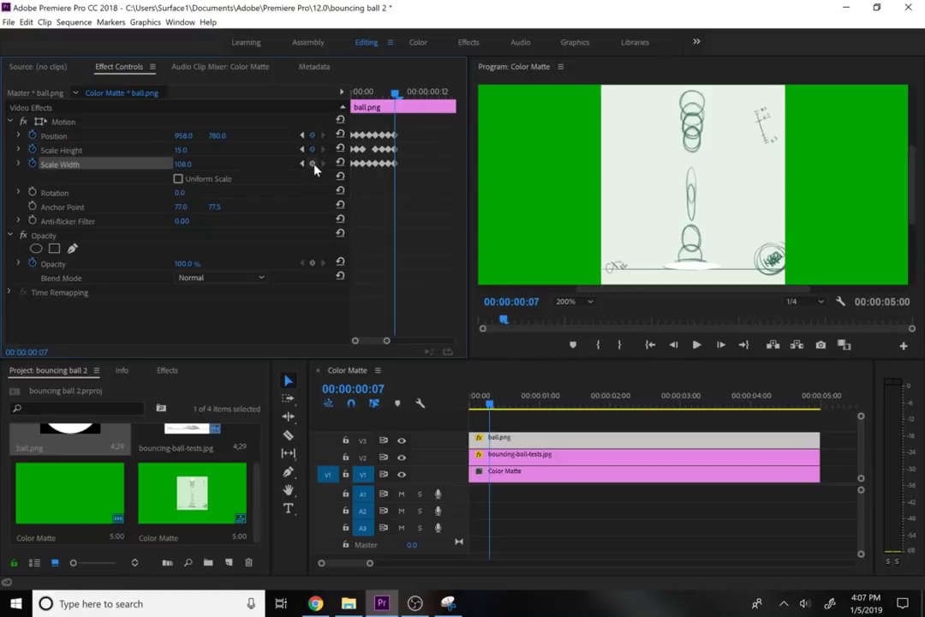
key(ctrl+z)
key(ctrl+z)
key(ctrl+z)
Copy the ball's Position, Scale Height and Scale Width keyframes from 00:00:00:05 to 00:00:00:07
click(384, 135)
shift+click(382, 149)
shift+click(382, 163)
key(ctrl+v)
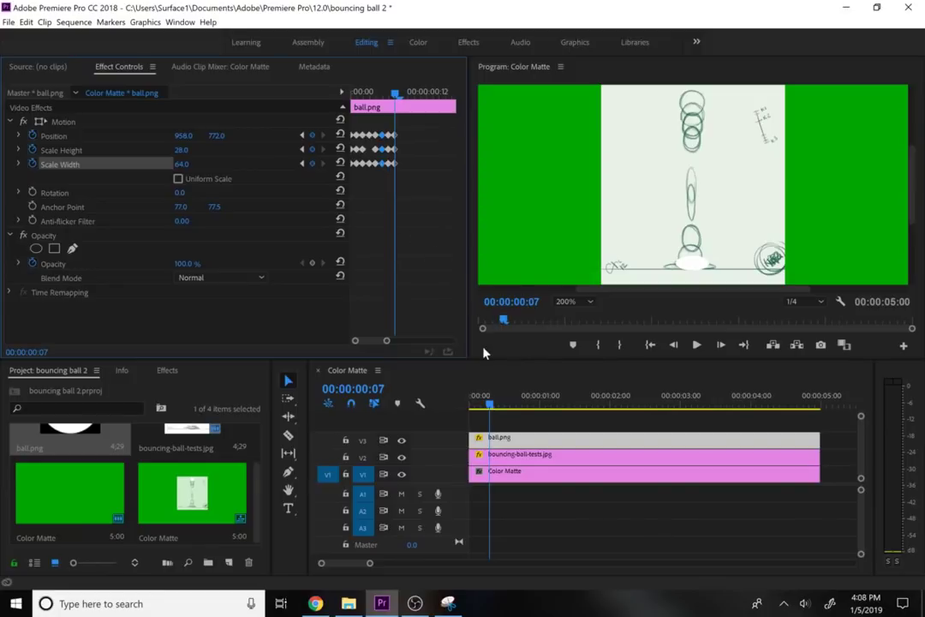
At 00:00:00:08, set the ball's Scale Height and Scale Width to 45.8, matching the values at the first frame
click(719, 346)
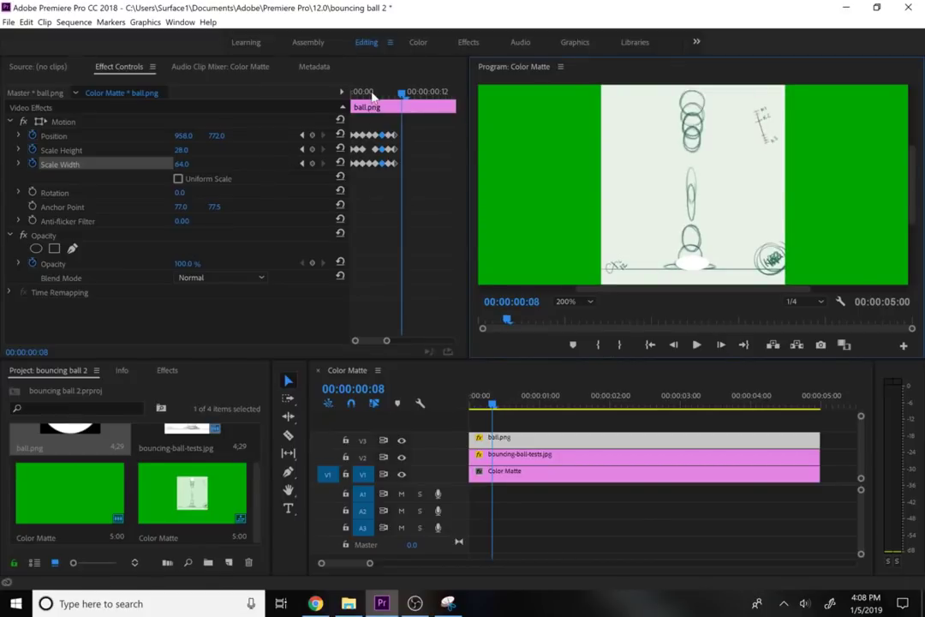
drag(372, 94, 339, 92)
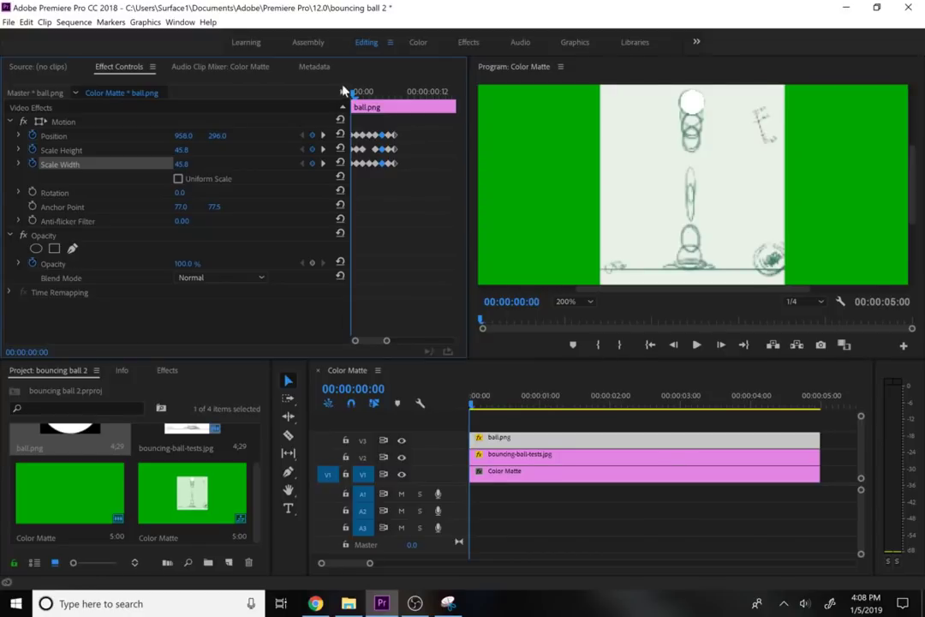
drag(343, 91, 402, 95)
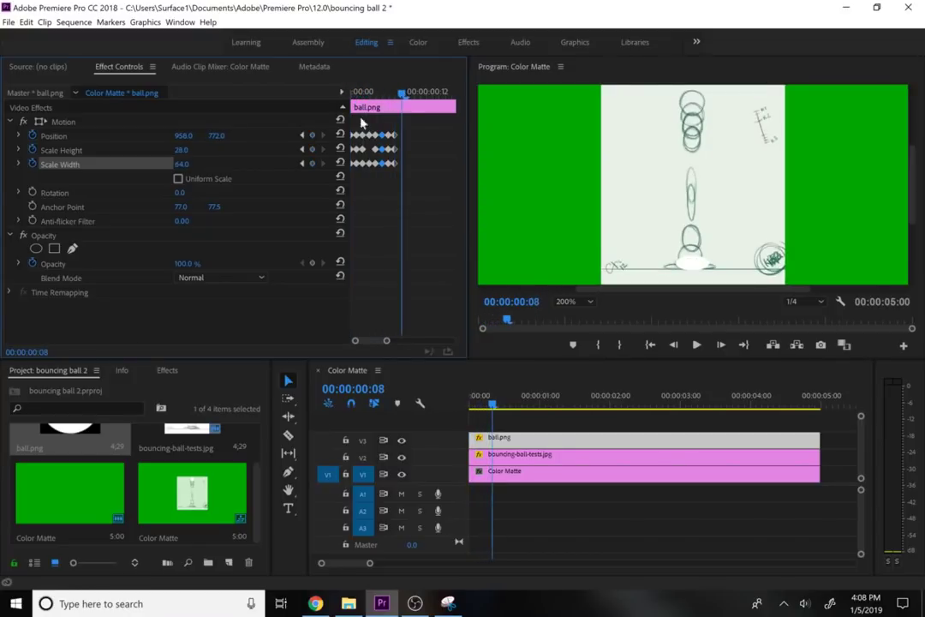
click(190, 149)
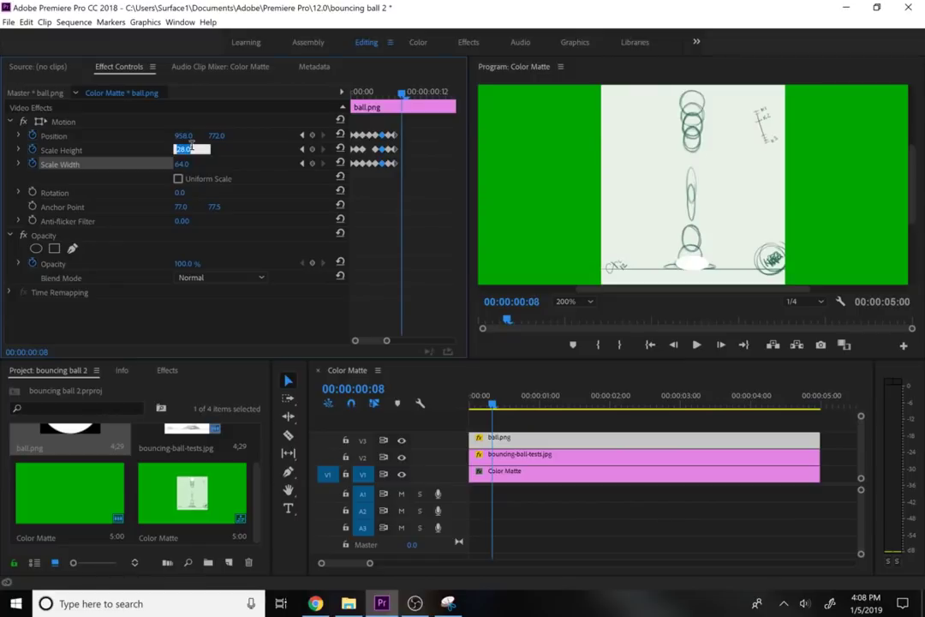
text(45.8)
click(182, 164)
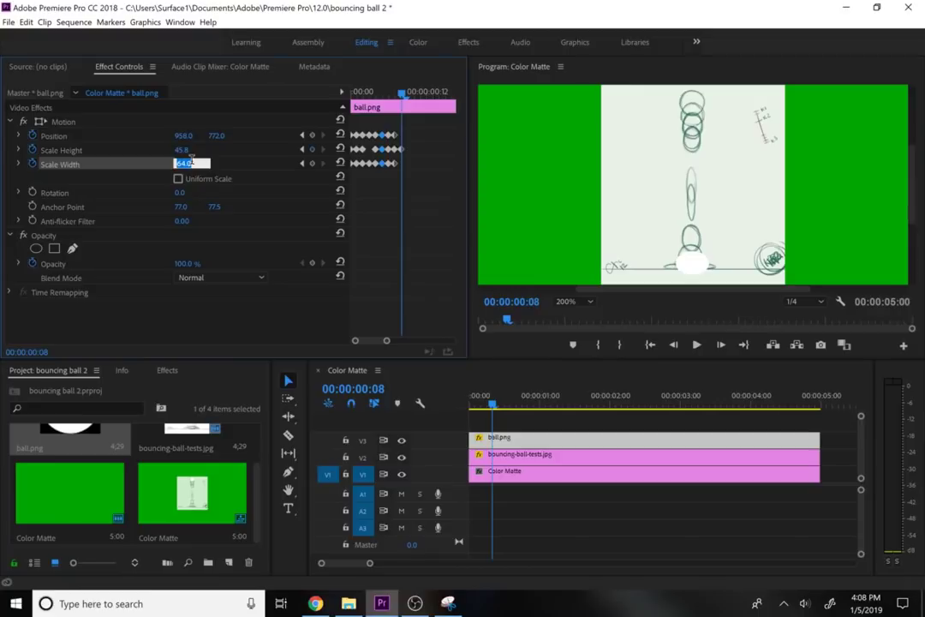
text(45.8)
key(Return)
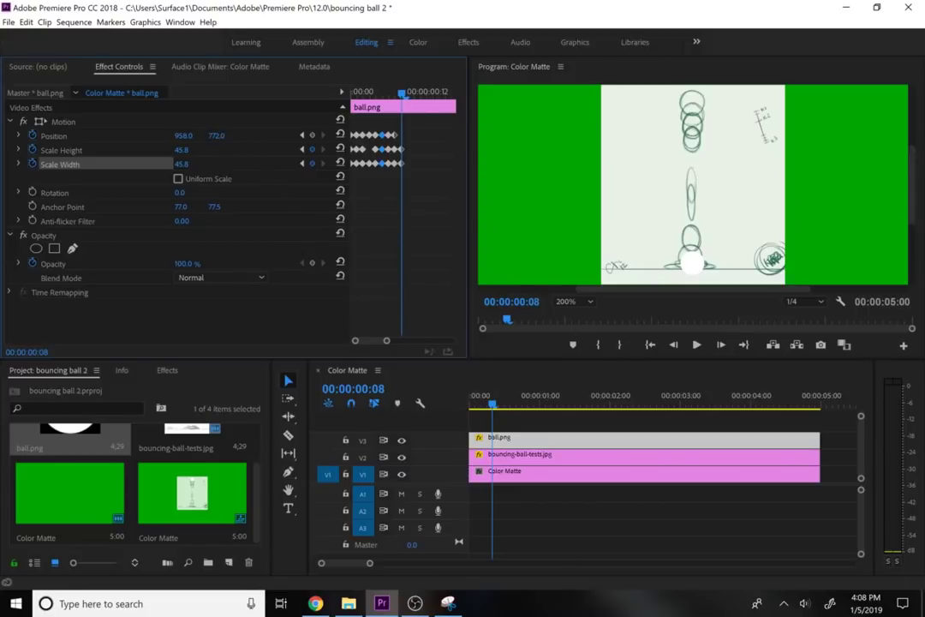
Set the ball's vertical position to 749 at 00:00:00:08, then 697 with Scale Height 55.8 and Scale Width 35.8 at 00:00:00:09
drag(215, 135, 196, 136)
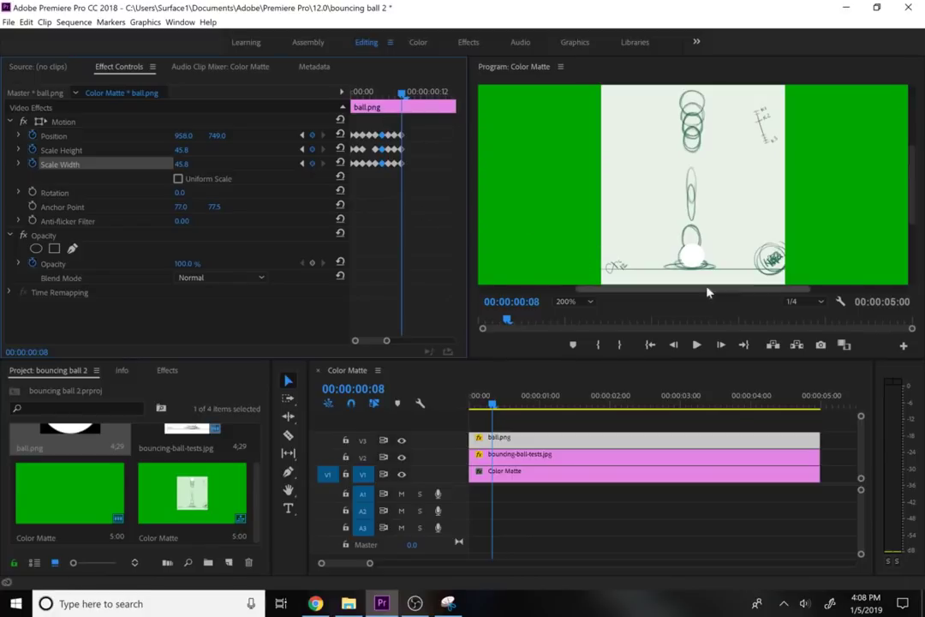
click(721, 345)
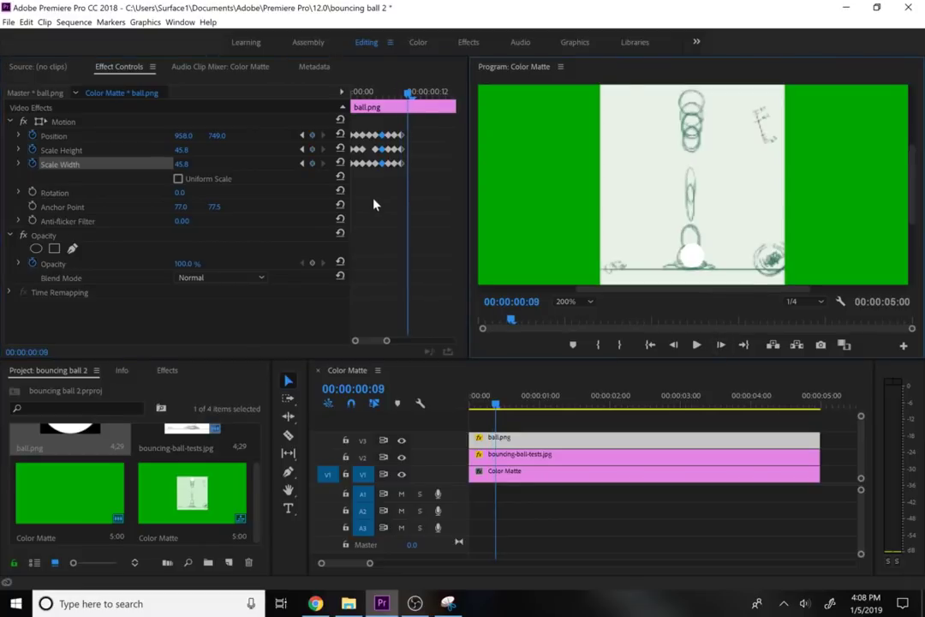
mouse_move(212, 135)
mouse_down()
mouse_move(197, 135)
mouse_move(187, 152)
mouse_move(199, 152)
mouse_up()
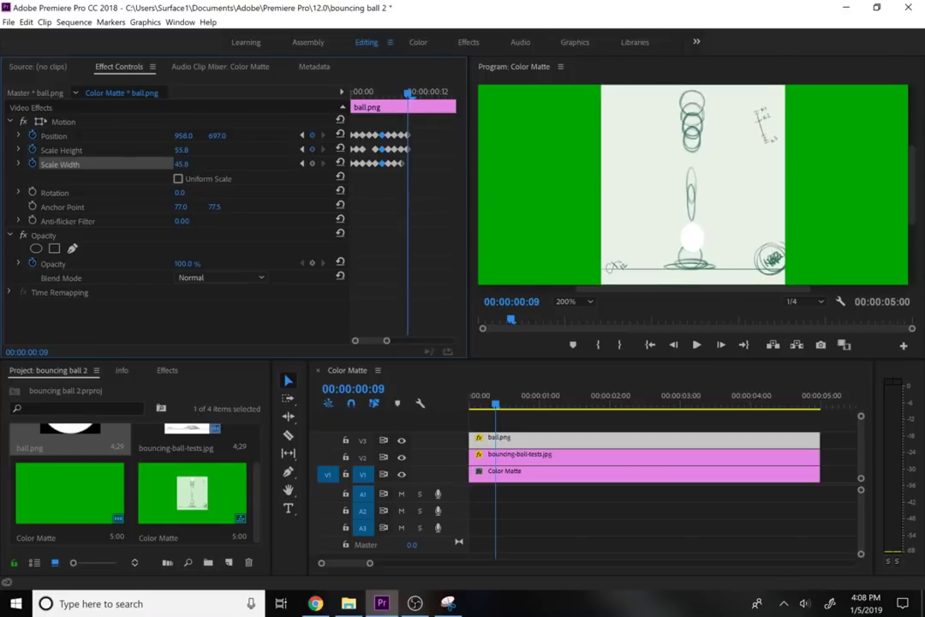
drag(180, 164, 192, 164)
At 00:00:00:10, stretch the rising ball with vertical position 536, Scale Height 70.8 and Scale Width 18.8
click(722, 347)
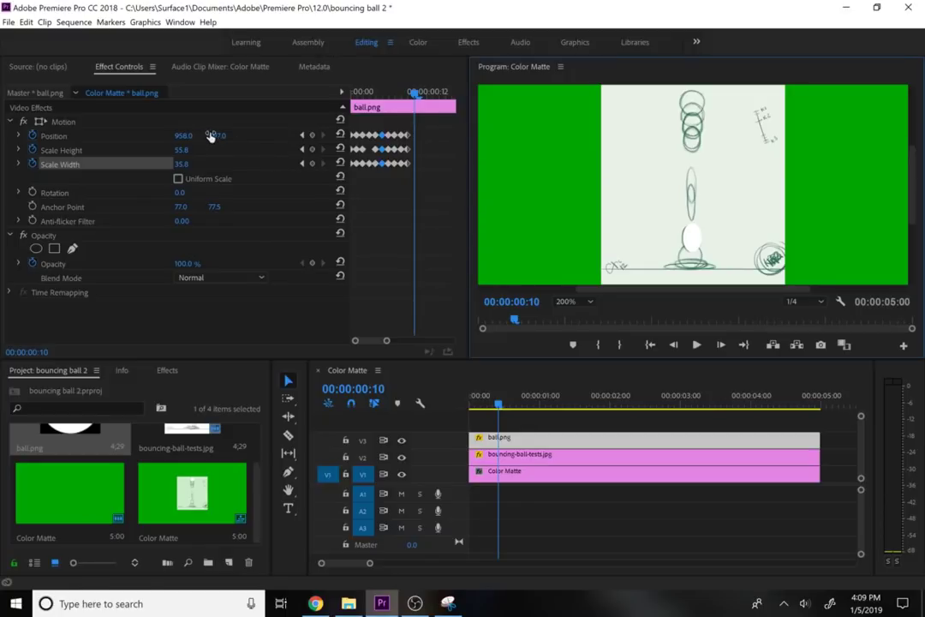
mouse_move(210, 137)
mouse_down()
mouse_move(158, 137)
mouse_move(200, 150)
mouse_move(167, 163)
mouse_up()
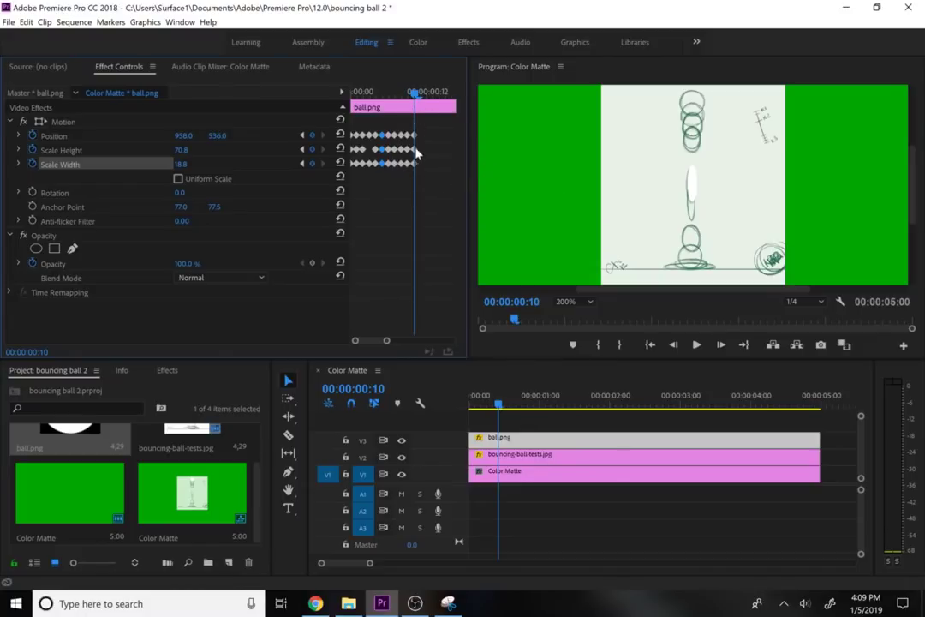
Set Scale Height to 52.5 at 00:00:00:03 and copy that frame's Position, Scale Height and Scale Width keyframes to 00:00:00:11
click(368, 93)
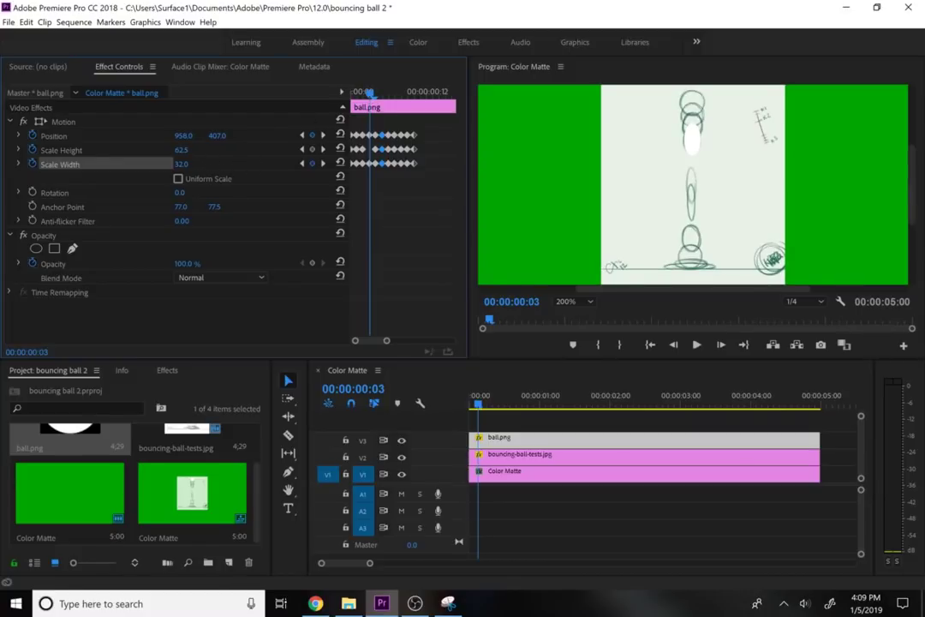
mouse_move(181, 149)
mouse_down()
mouse_move(165, 150)
mouse_move(192, 150)
mouse_up()
click(373, 136)
shift+click(370, 150)
shift+click(370, 163)
click(421, 92)
key(ctrl+v)
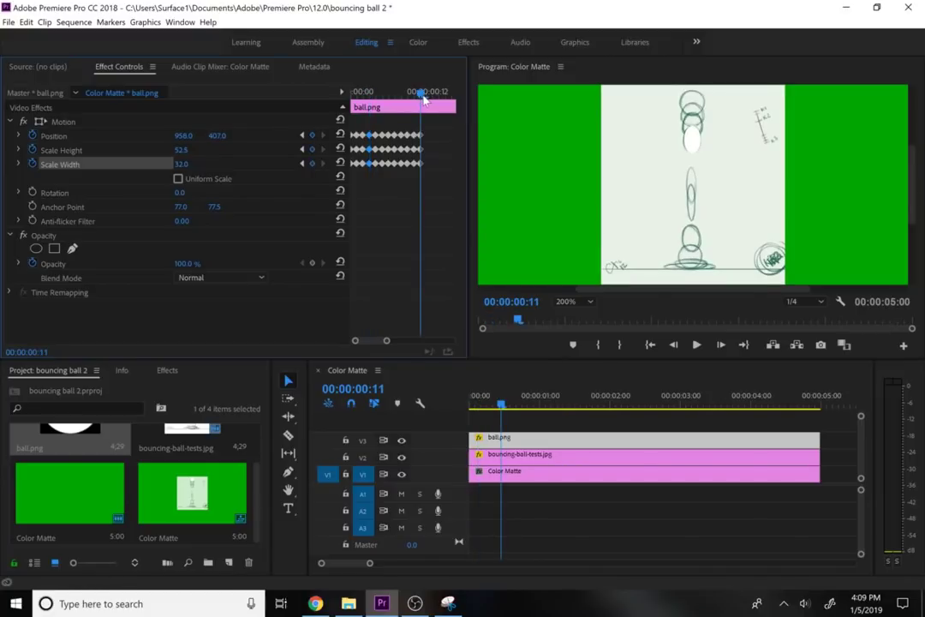
Copy the ball's Position, Scale Height and Scale Width keyframes from 00:00:00:02 to 00:00:00:12
click(360, 93)
drag(360, 96, 364, 101)
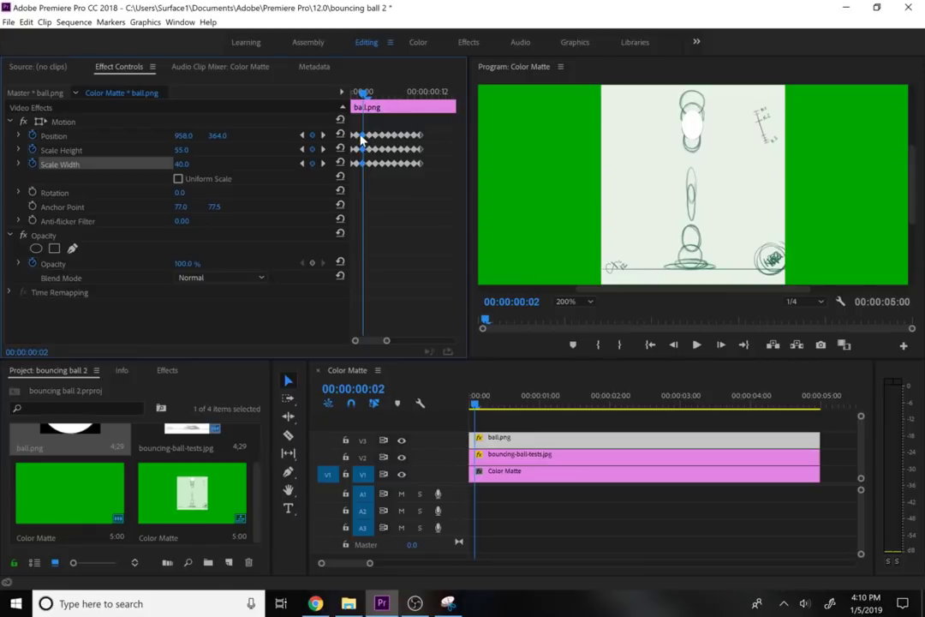
drag(363, 93, 430, 100)
key(ctrl+v)
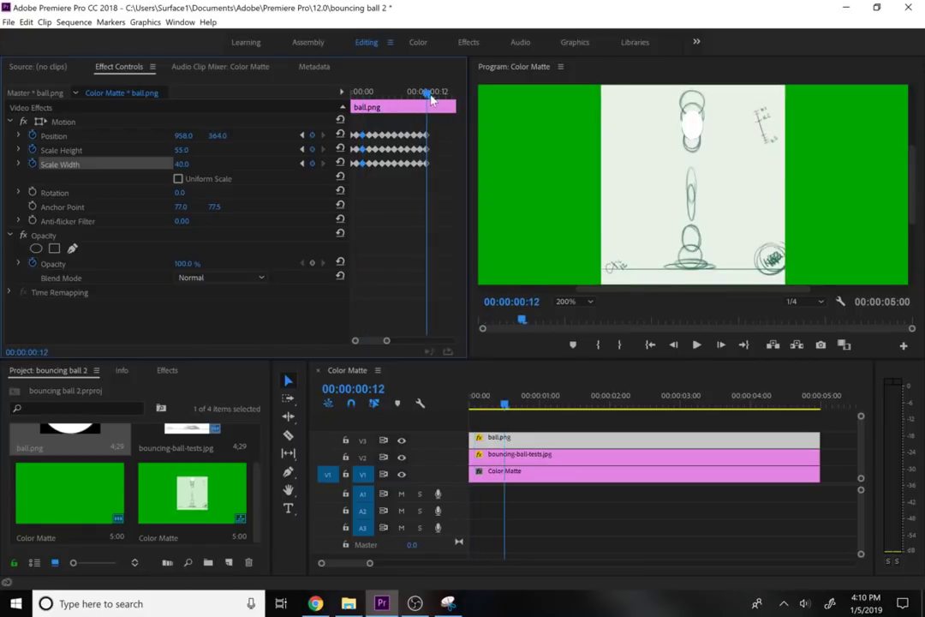
Copy the ball's three motion keyframes from 00:00:00:01 to 00:00:00:13 and from 00:00:00:00 to 00:00:00:14
click(358, 93)
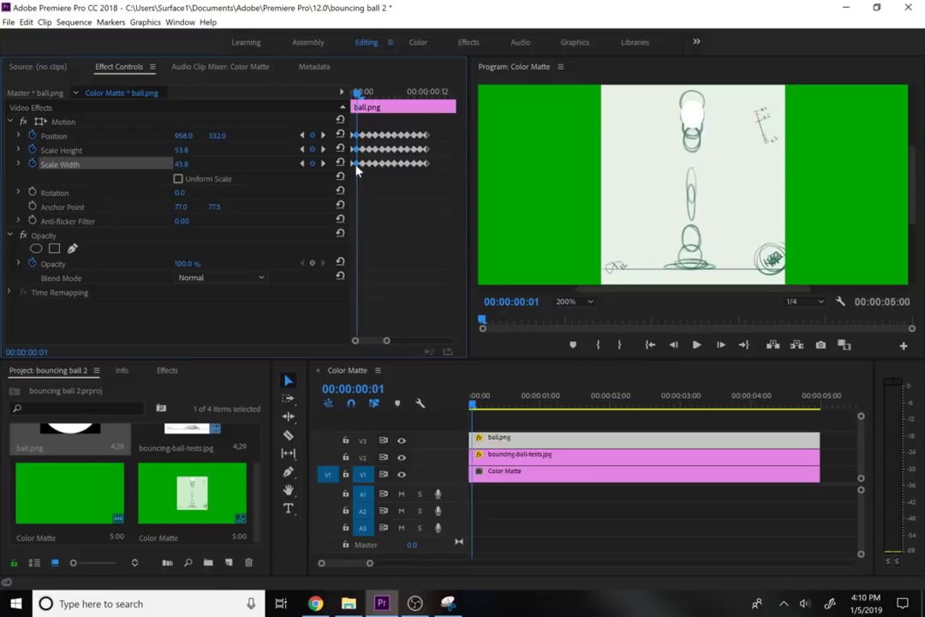
click(432, 93)
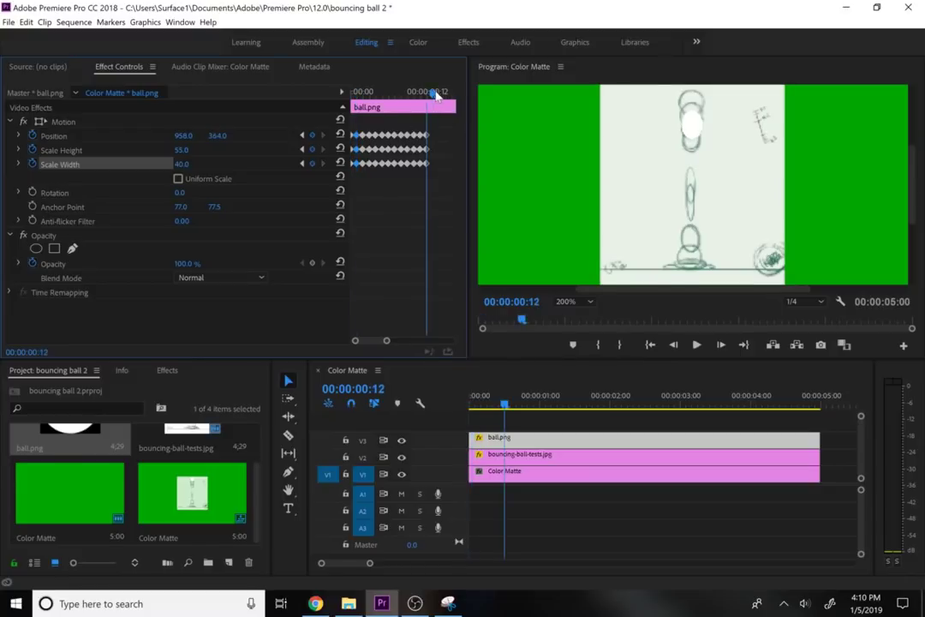
click(434, 91)
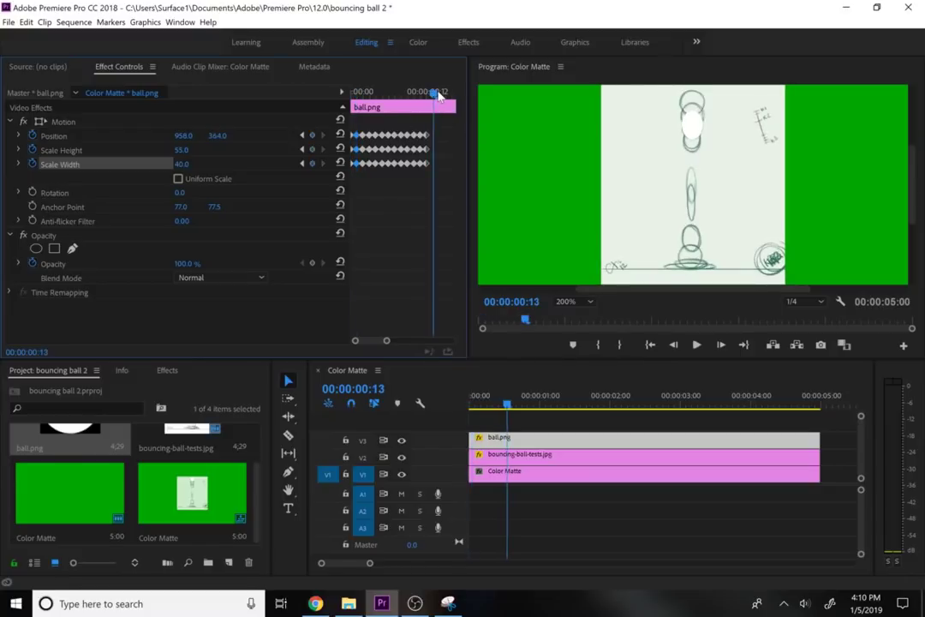
click(352, 91)
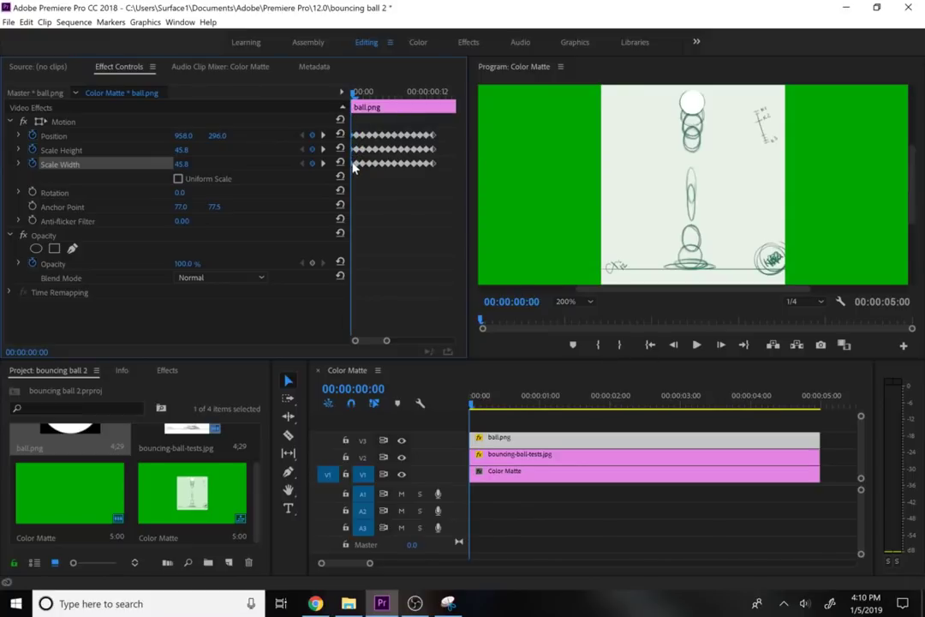
click(440, 92)
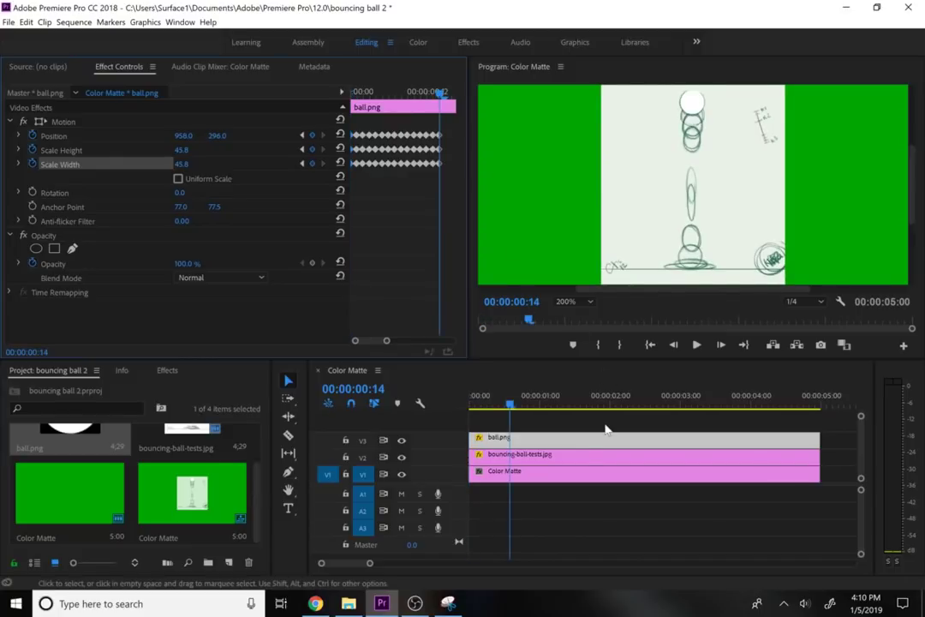
Delete the bouncing-ball-tests.jpg reference clip from the sequence and trim the end of the ball.png clip to 00:00:00:14
click(572, 462)
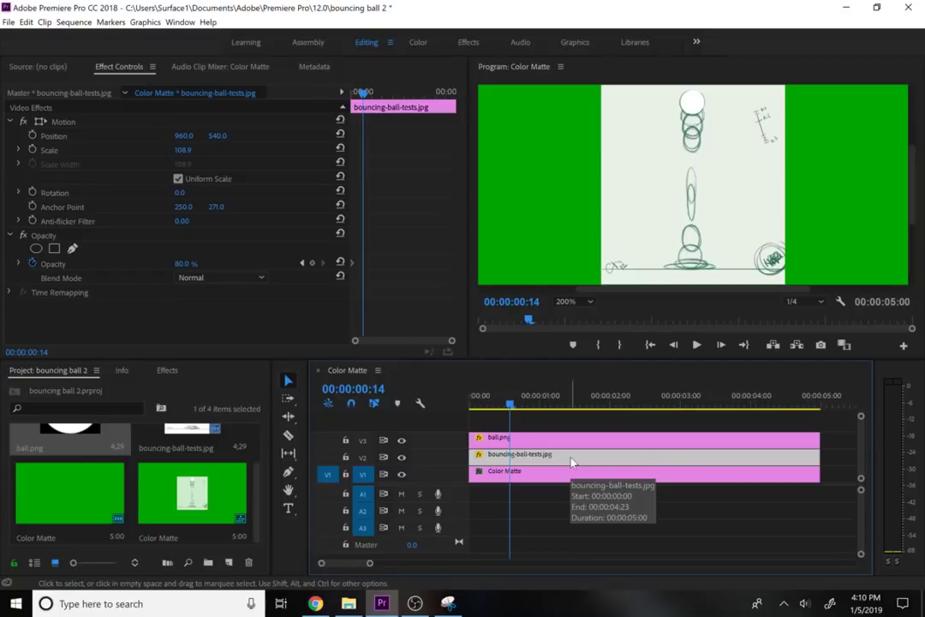
key(Delete)
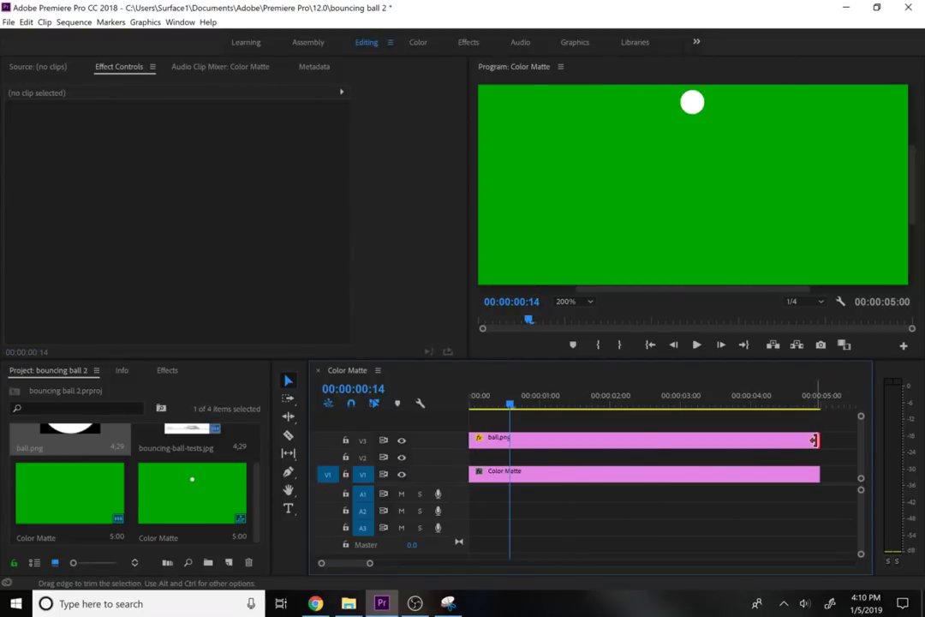
drag(814, 440, 506, 442)
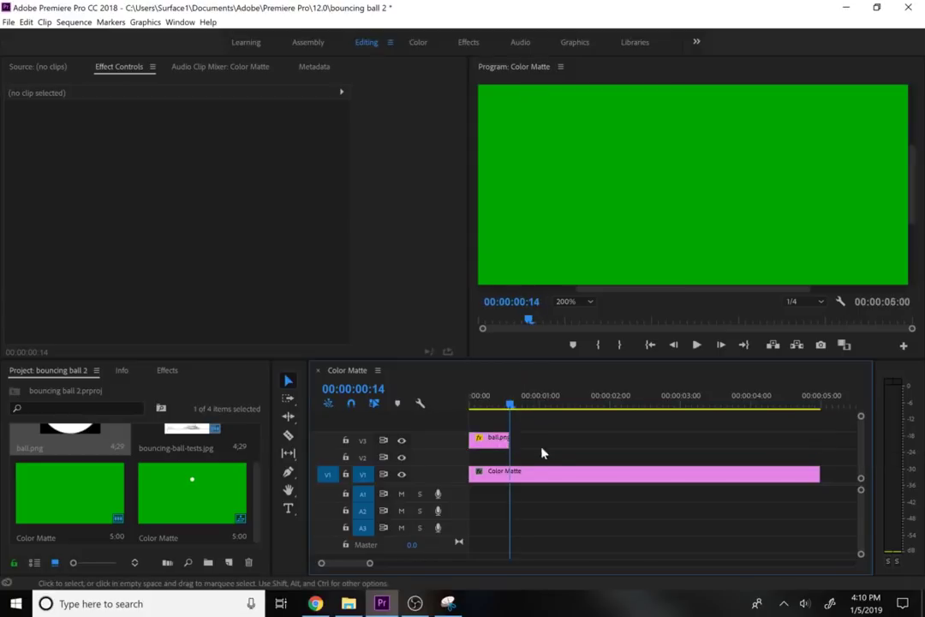
Duplicate the trimmed ball.png clip end to end on V3 until there are nine clips, and extend the Color Matte clip to match their end
click(494, 442)
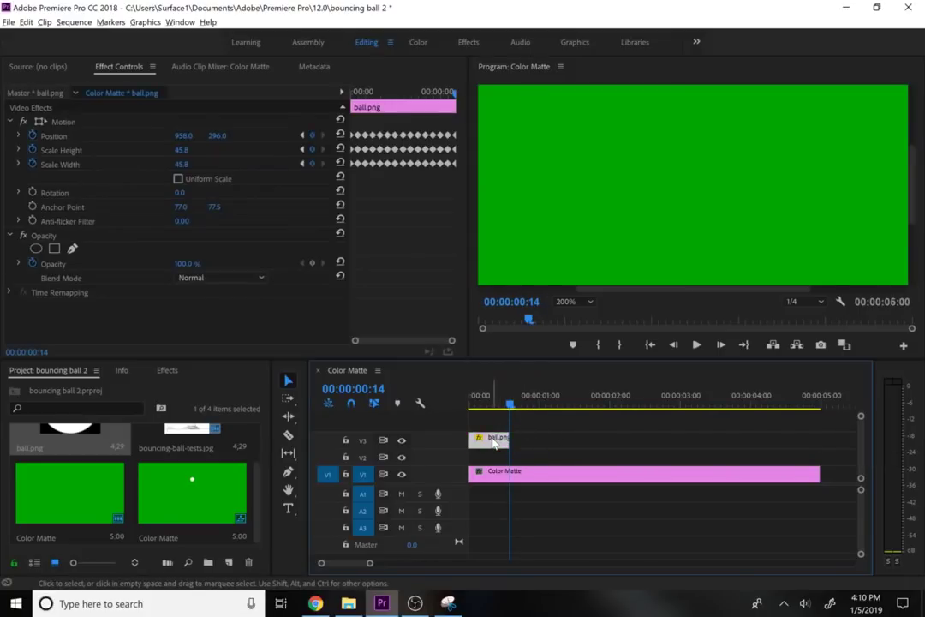
drag(494, 442, 543, 442)
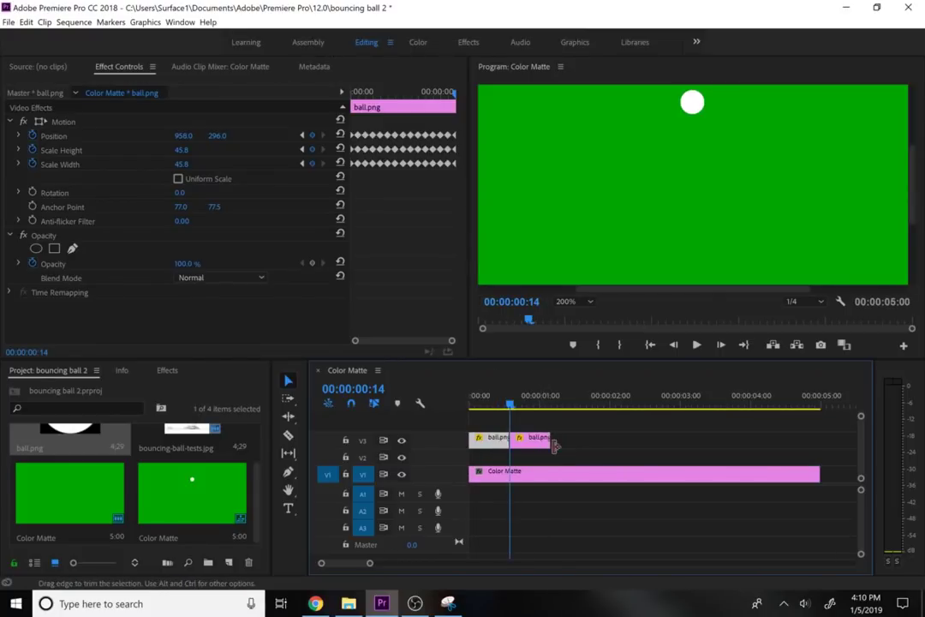
shift+click(480, 442)
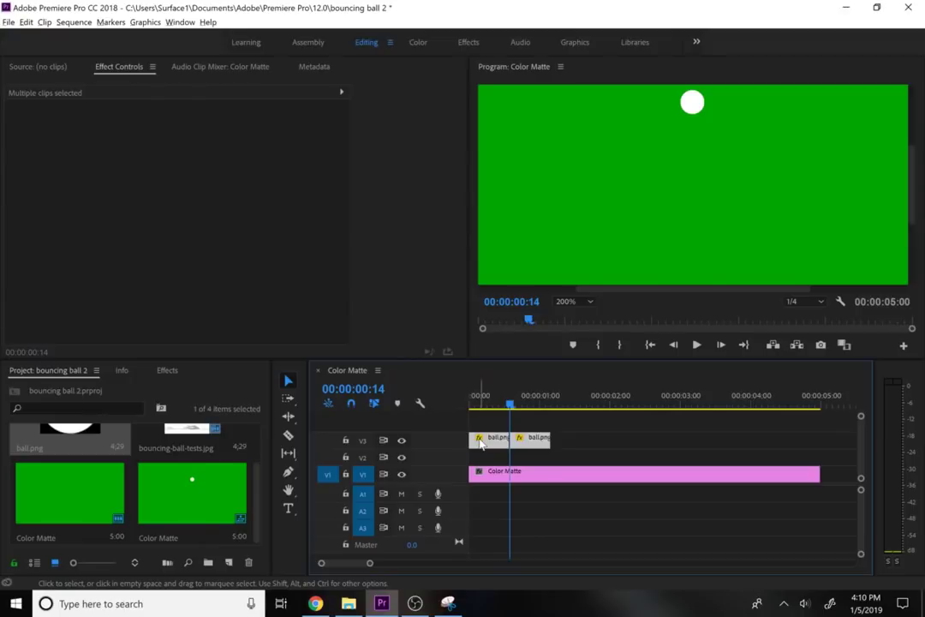
drag(480, 442, 570, 445)
drag(541, 443, 641, 445)
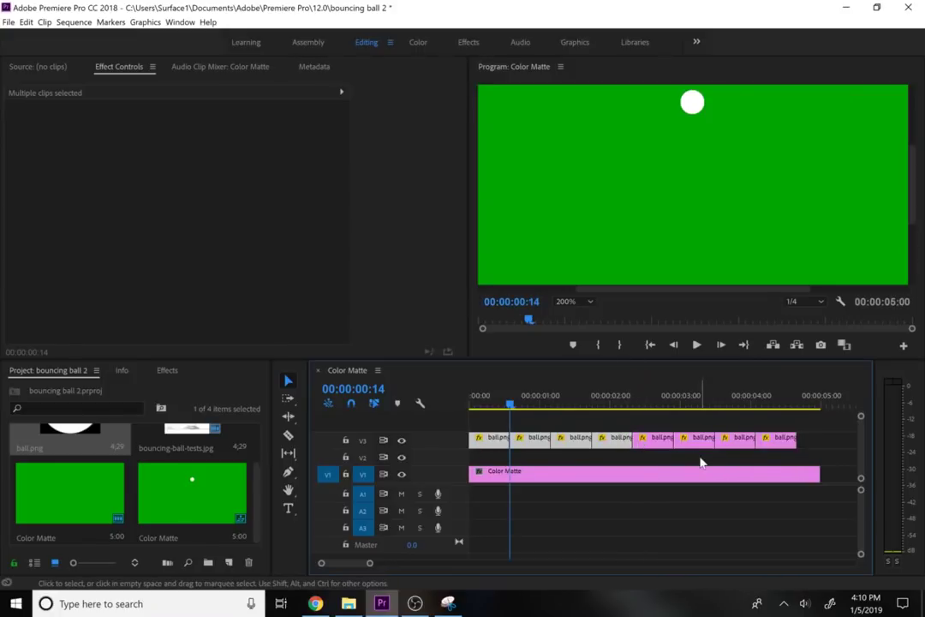
click(702, 461)
click(788, 440)
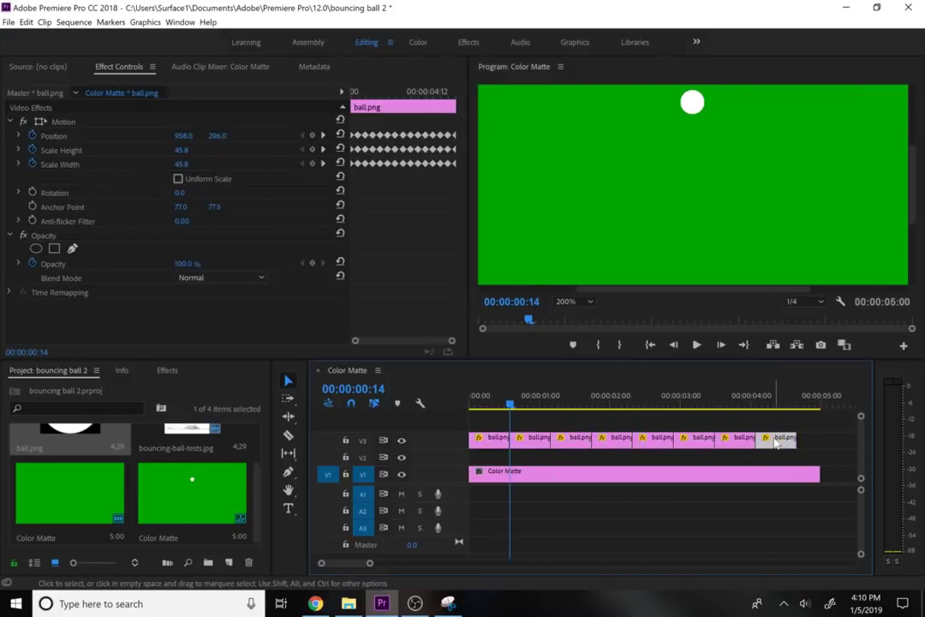
drag(775, 441, 836, 475)
Play the repeated bounce from the start of the sequence to check the loop
click(569, 397)
key(Home)
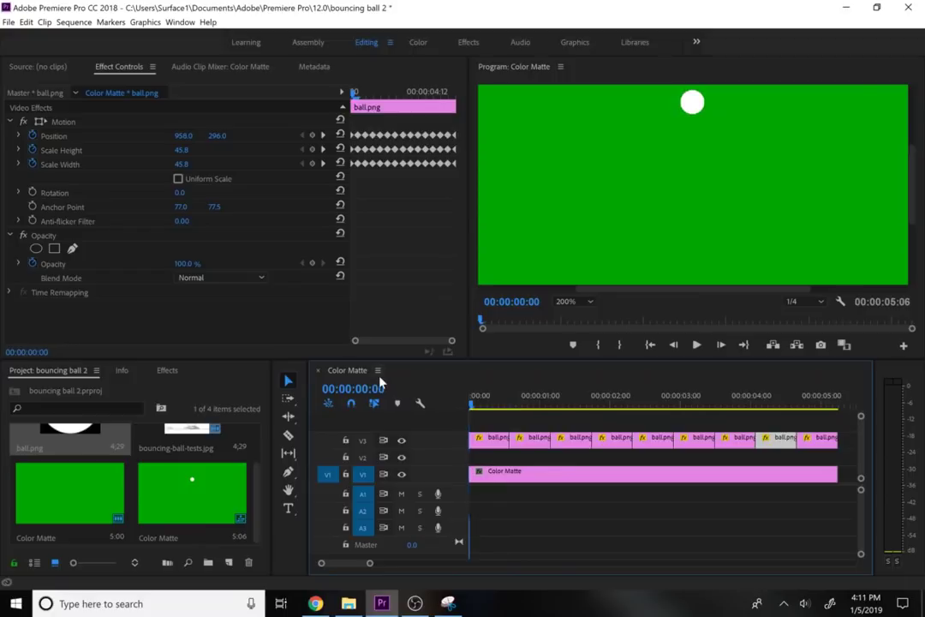
key(space)
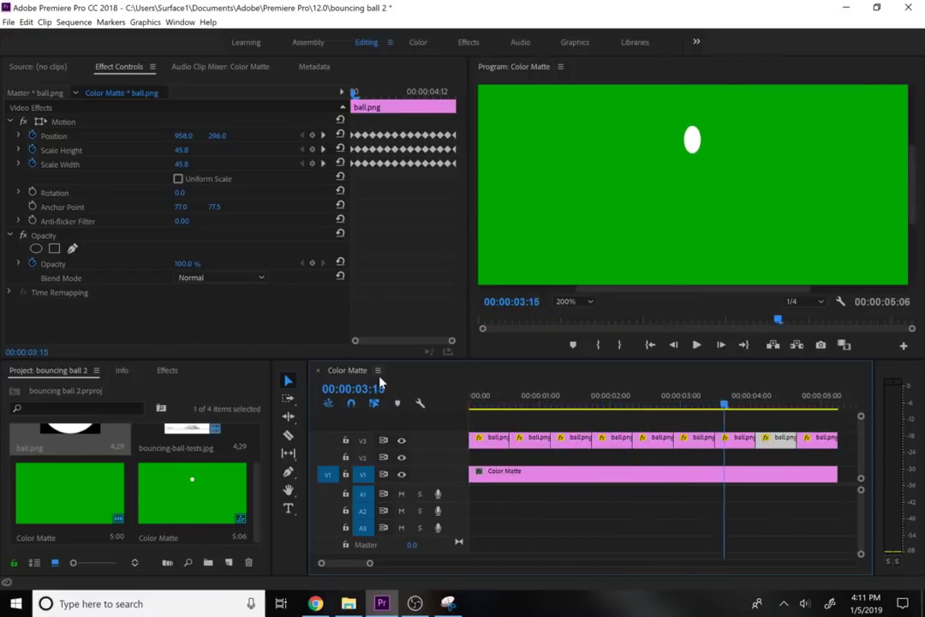
key(space)
Set the program preview zoom to Fit, replay the bounce sequence from the beginning and return to its first frame
click(567, 307)
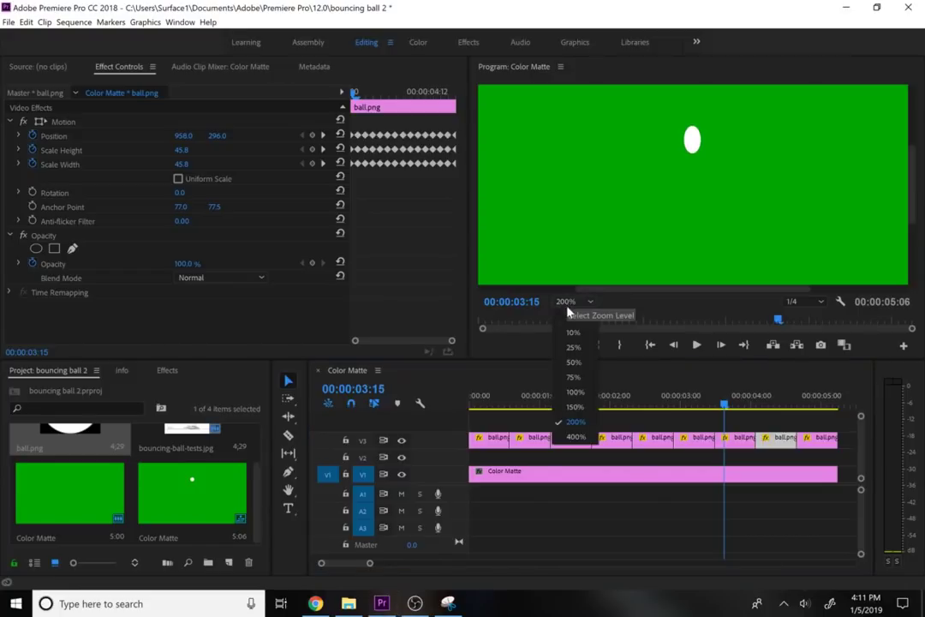
click(571, 310)
click(571, 307)
click(570, 325)
drag(529, 391, 419, 398)
key(space)
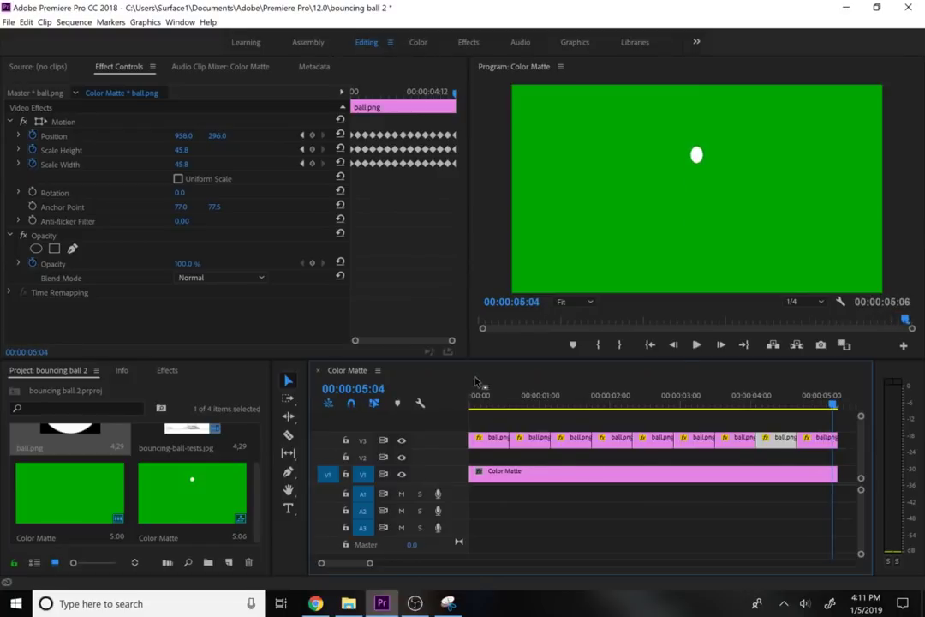
drag(512, 397, 460, 391)
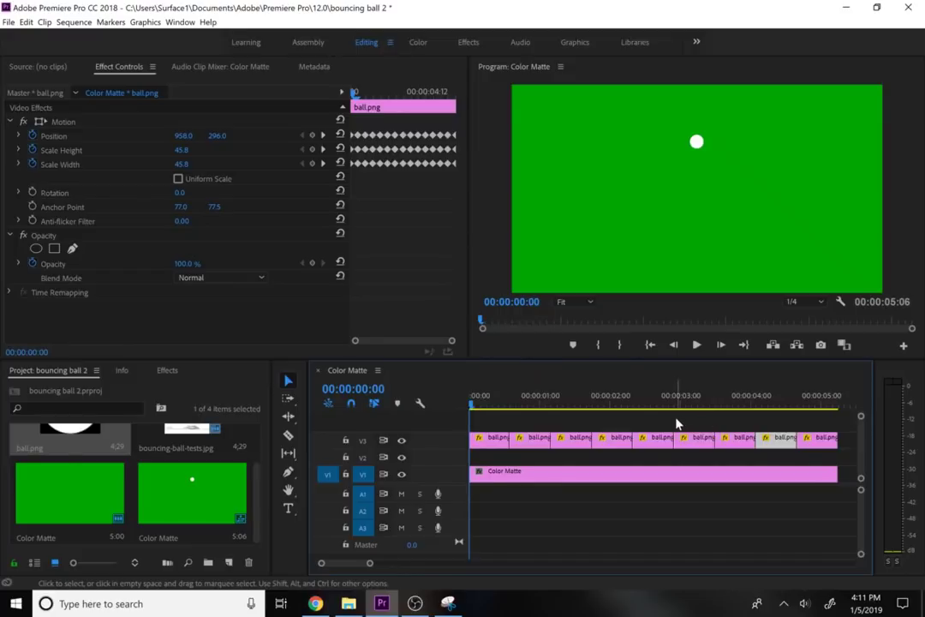
Create a new sequence named Sequence 01 using the HDV 1080p24 preset
click(6, 23)
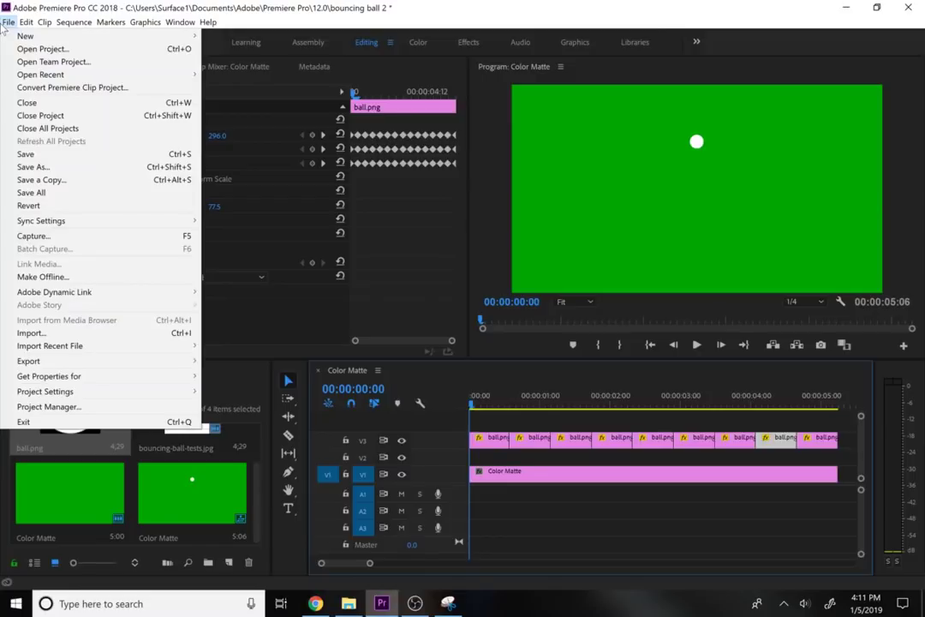
mouse_move(34, 36)
click(230, 63)
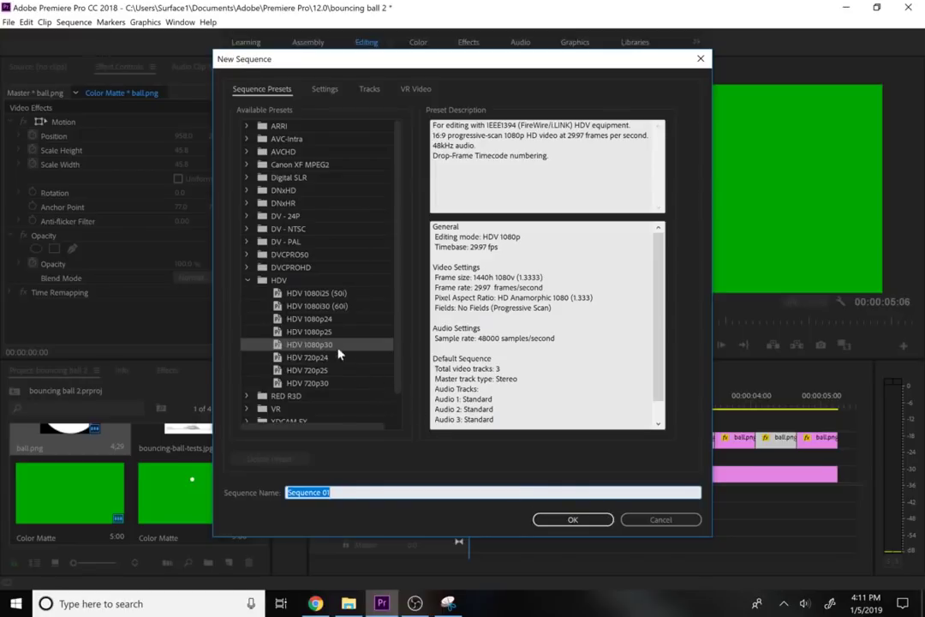
click(335, 321)
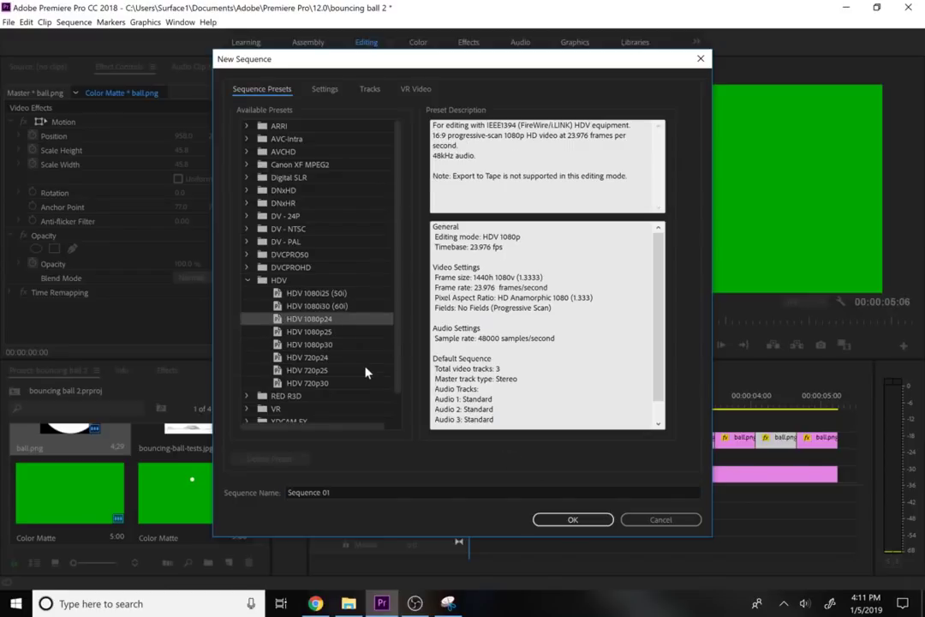
click(563, 521)
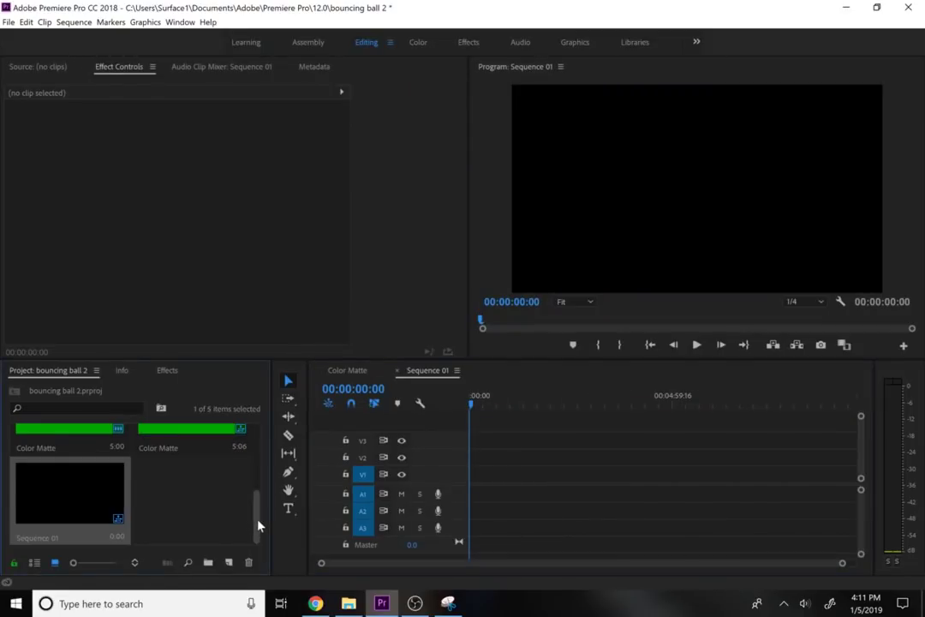
Place the Color Matte sequence containing the ball at the start of Sequence 01, changing the sequence settings to match the clip
scroll(256, 526, up, 2)
click(190, 516)
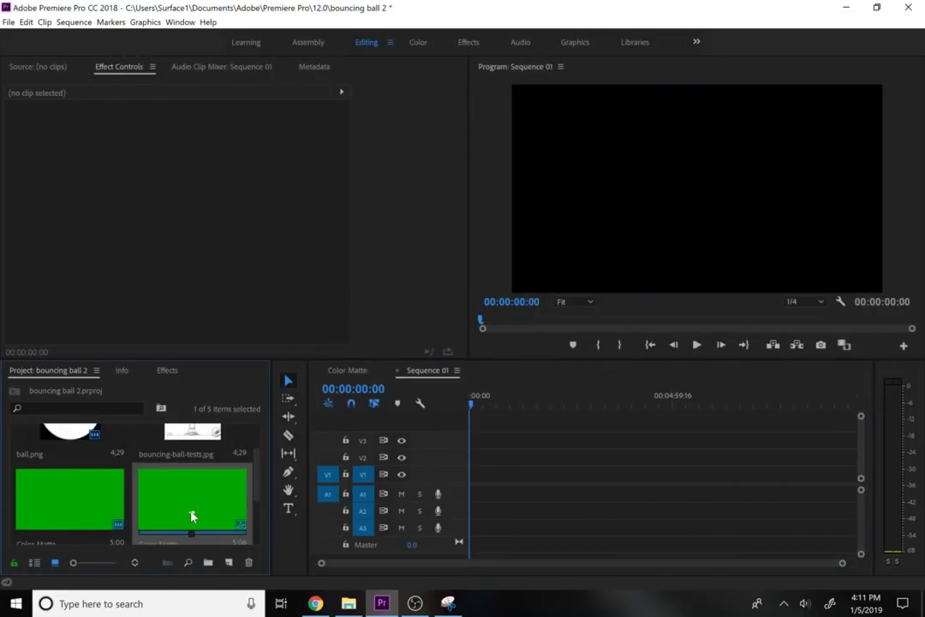
drag(214, 494, 468, 465)
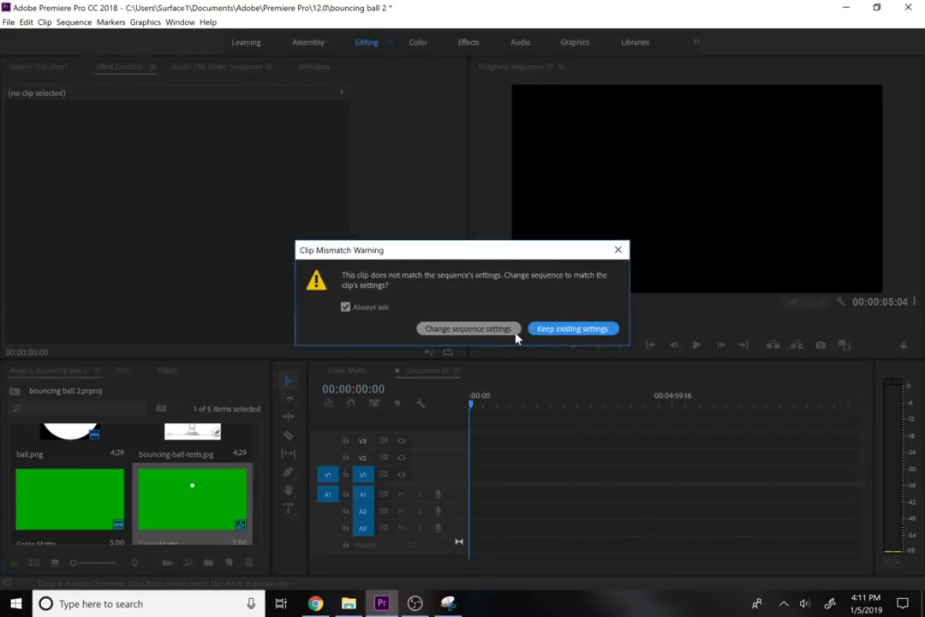
click(514, 329)
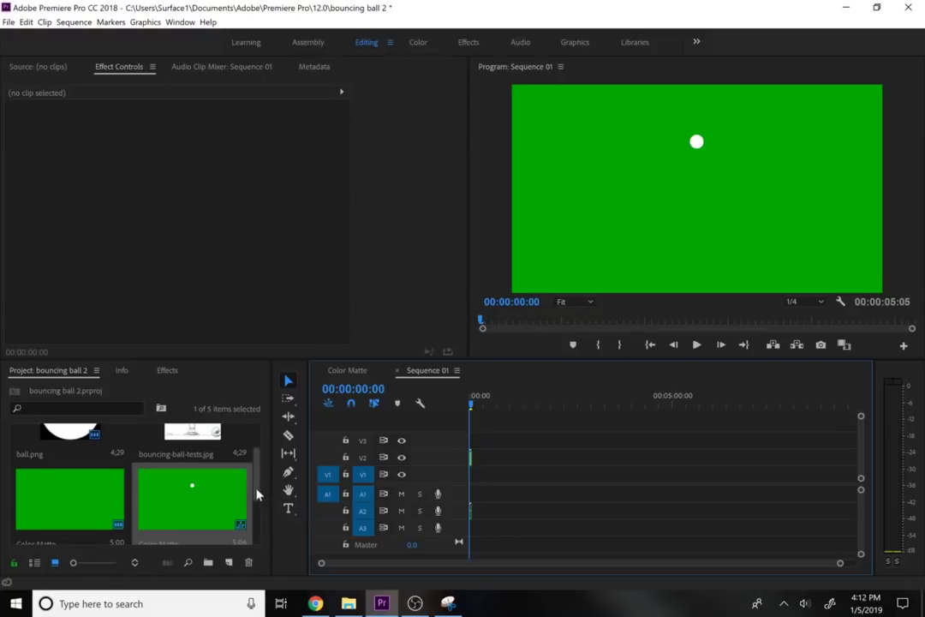
scroll(244, 505, down, 3)
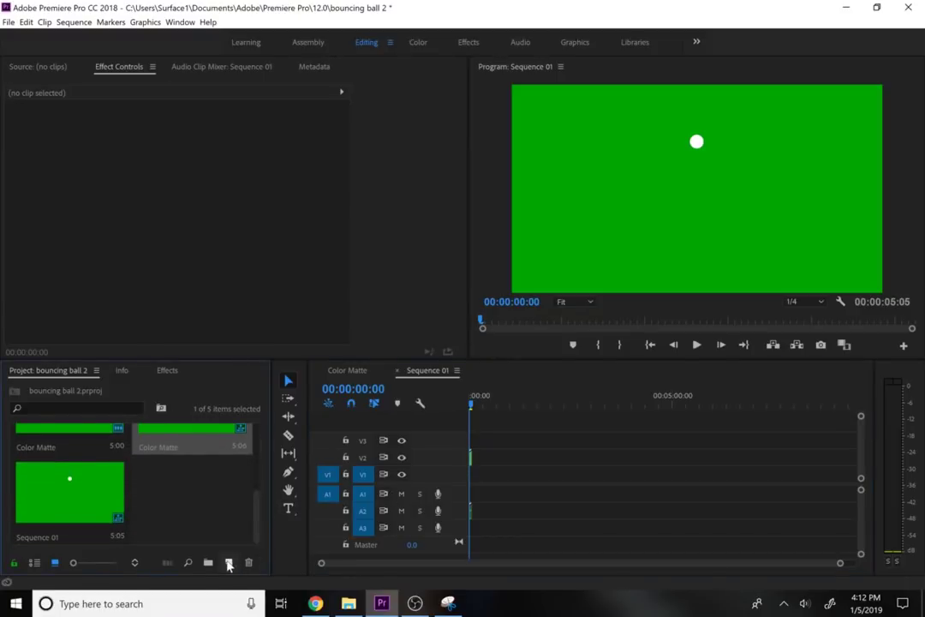
Create a black color matte (000000) at 1920 × 1080, 24.00 fps with square pixels, keeping the name Color Matte
click(228, 562)
click(242, 502)
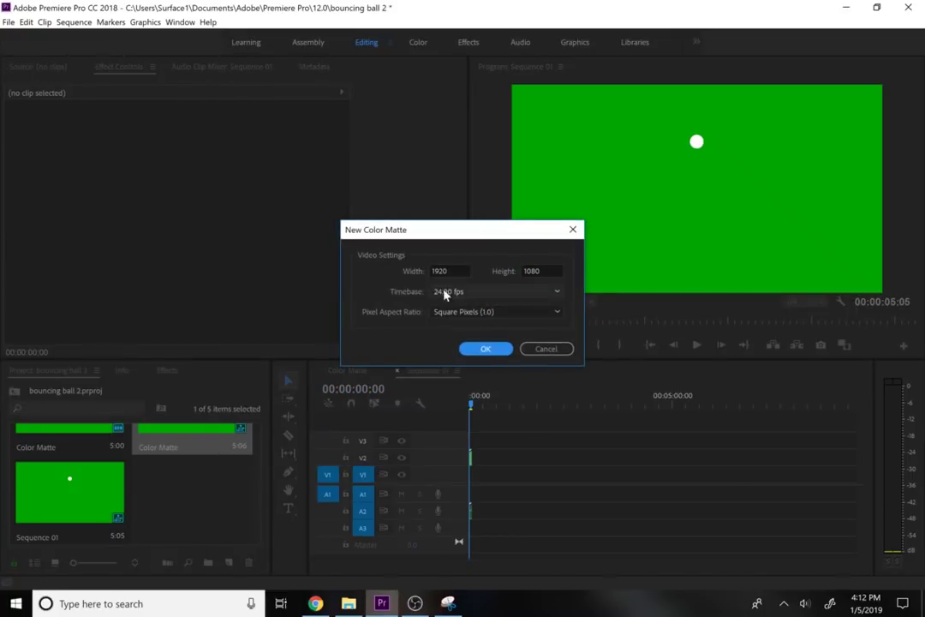
click(495, 349)
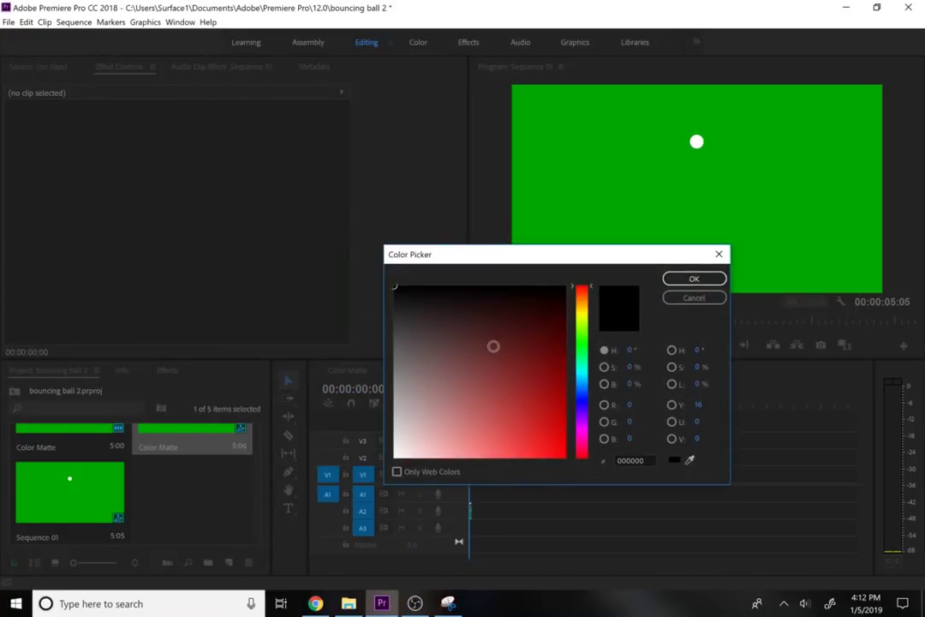
click(695, 279)
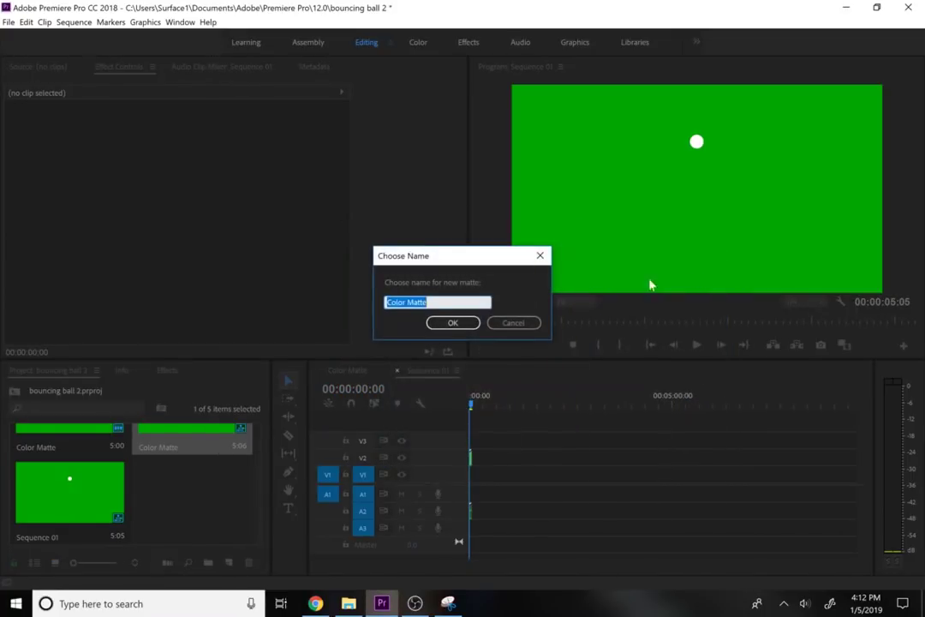
click(450, 321)
Lay the black matte on V1 from the sequence start, extend it to the ball clip's end and raise the ball clip to V3
drag(239, 492, 473, 475)
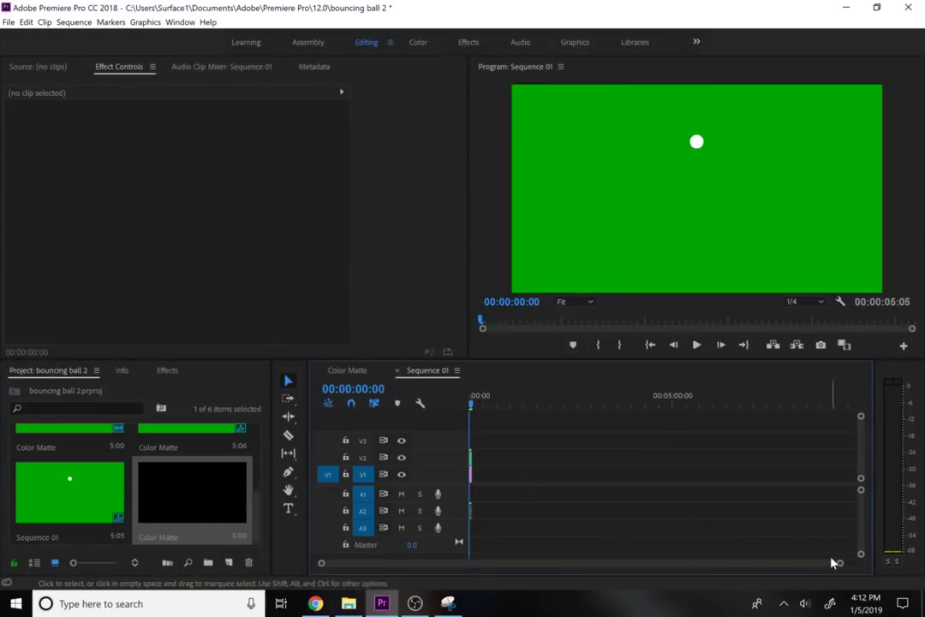
drag(840, 561, 619, 568)
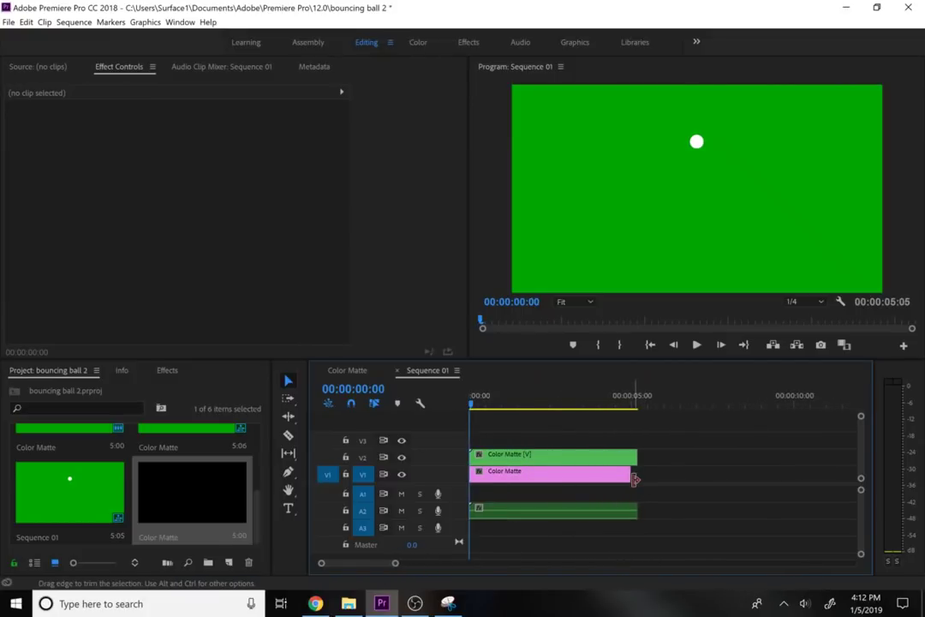
drag(631, 478, 599, 441)
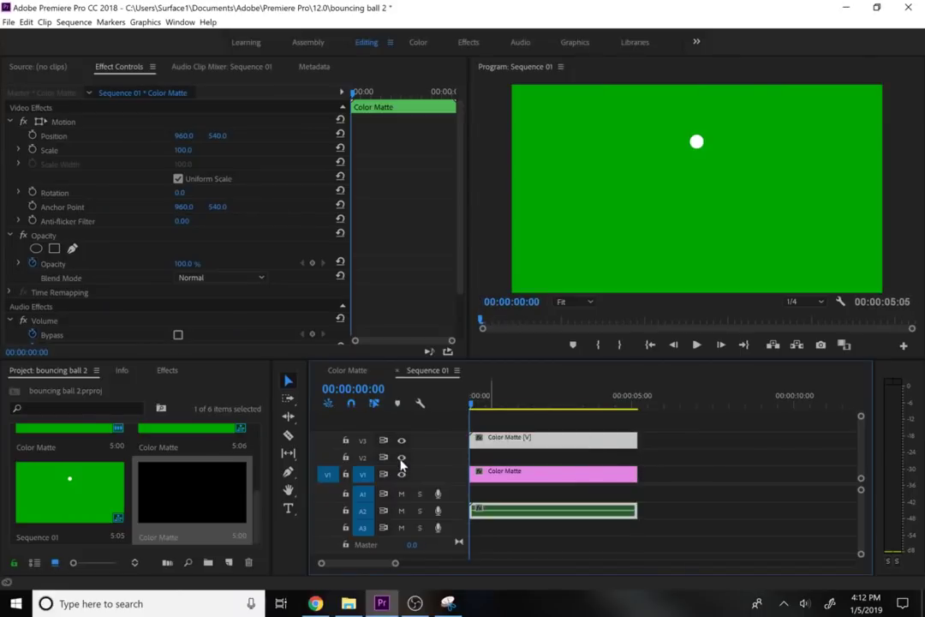
Hide track V3 containing the ball clip and select the black matte clip on V1
click(402, 459)
click(401, 440)
click(477, 465)
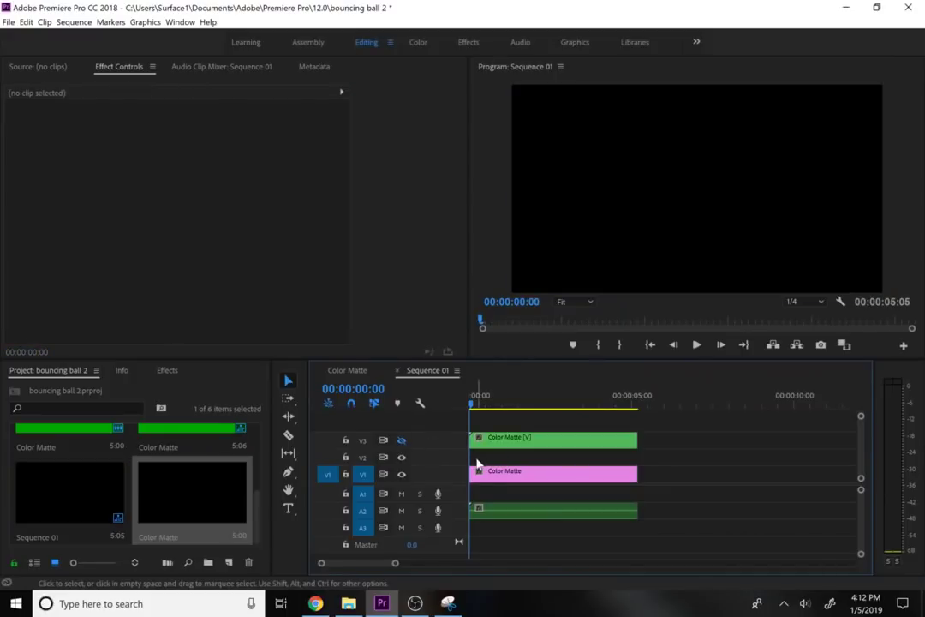
click(477, 465)
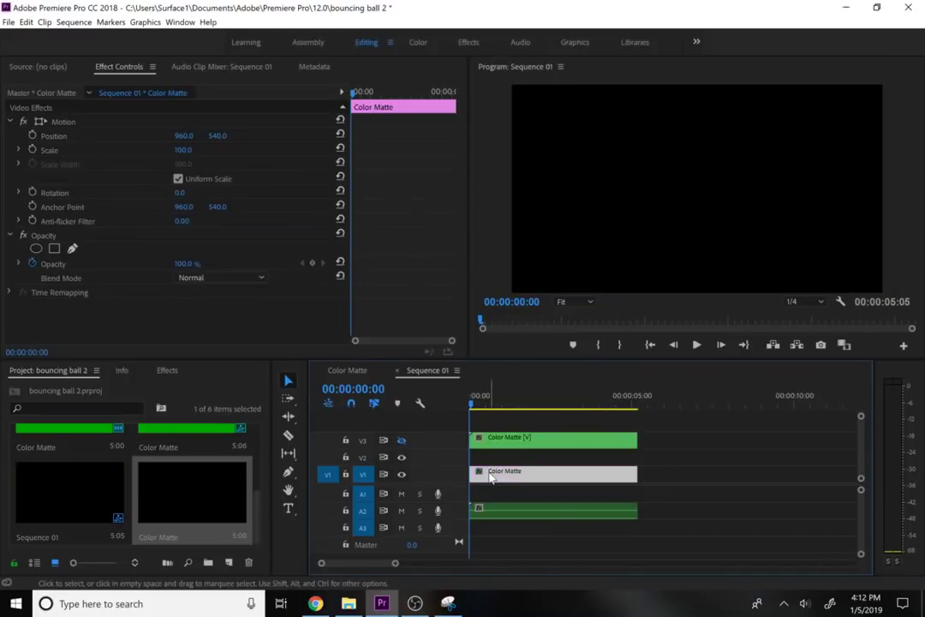
Add a text graphic with the letter A in the lower-left part of the frame
click(288, 509)
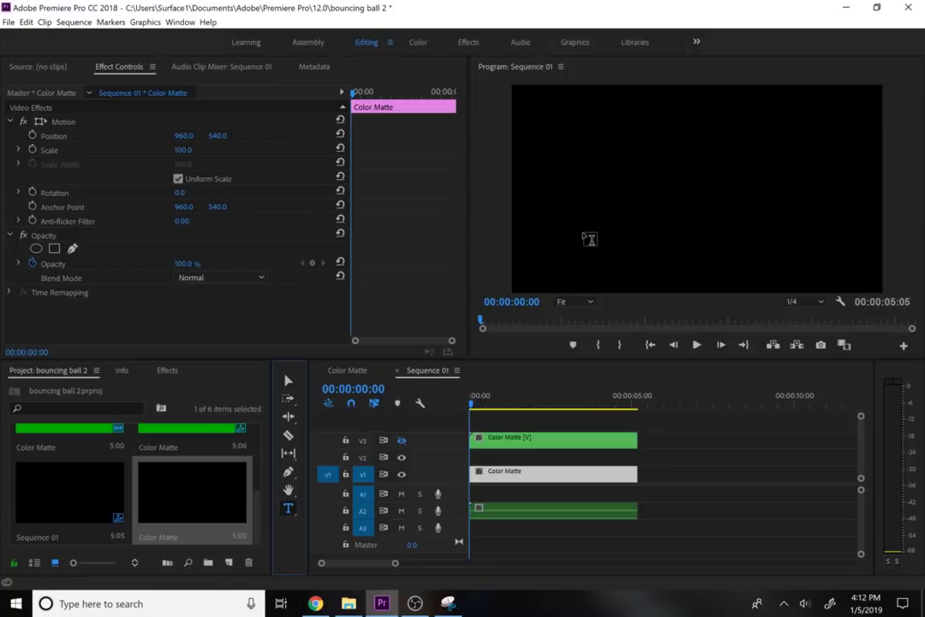
click(585, 239)
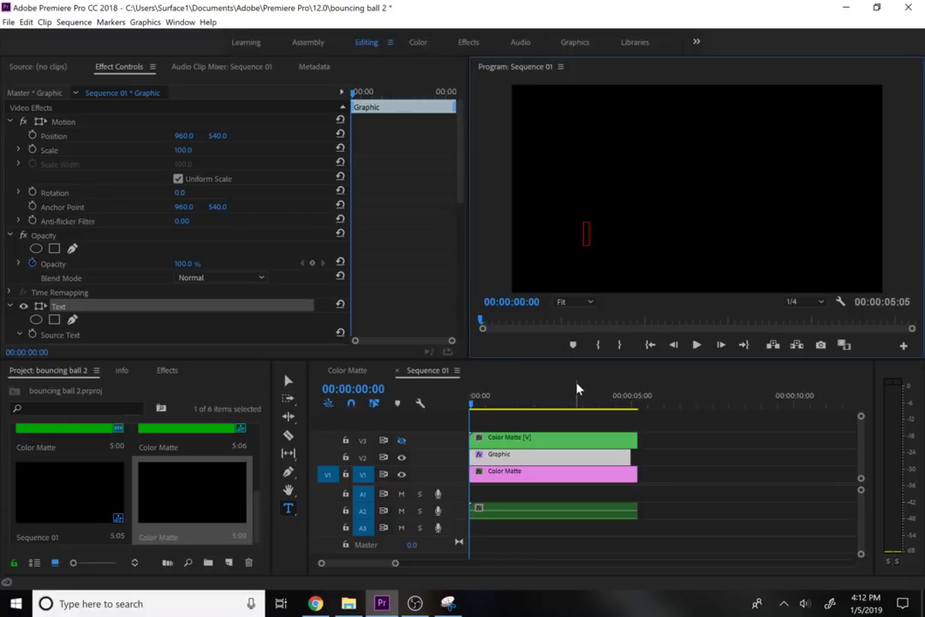
text(A)
Try to set the letter A's fill color to black without its characters selected
drag(460, 182, 469, 249)
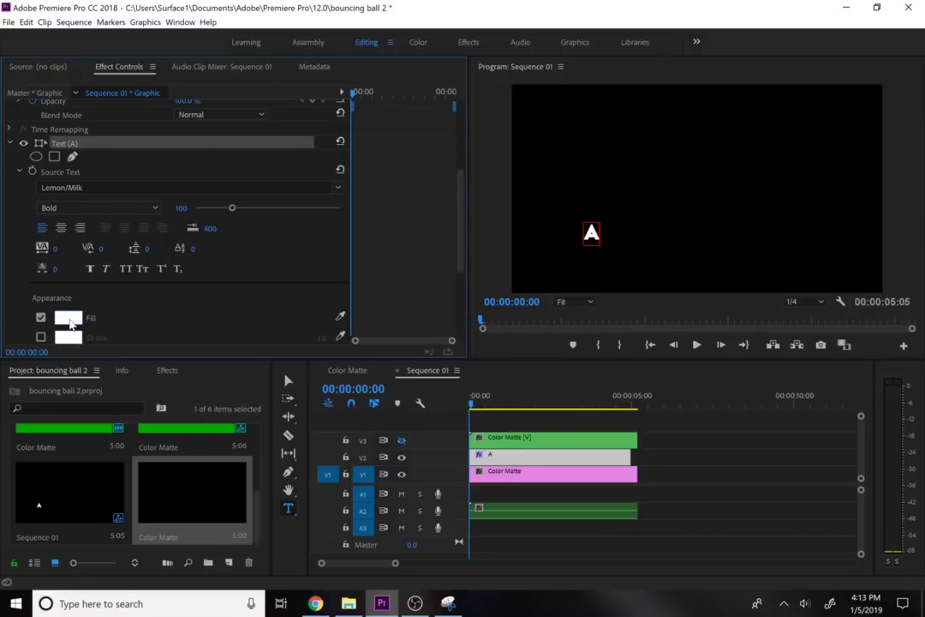
click(65, 324)
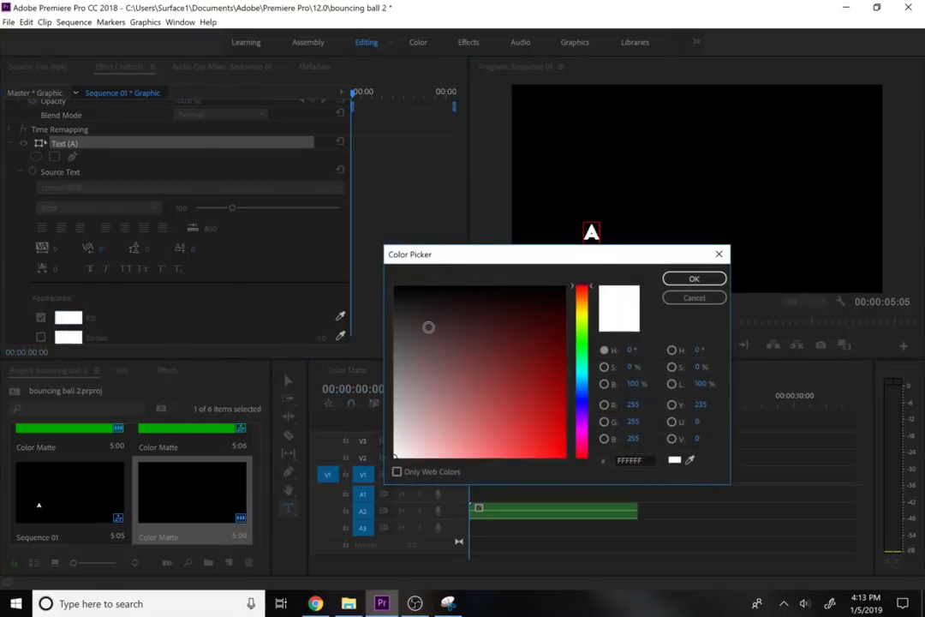
mouse_move(427, 326)
mouse_down()
mouse_move(502, 289)
mouse_move(569, 285)
mouse_up()
click(672, 285)
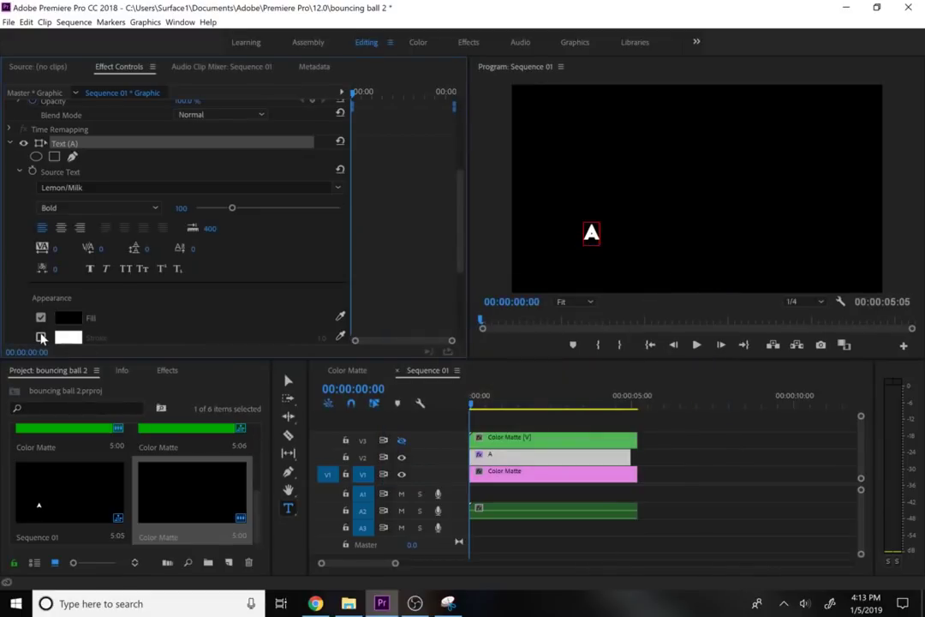
Select the character A in its text graphic, set its fill to black and enable a white stroke
double_click(591, 232)
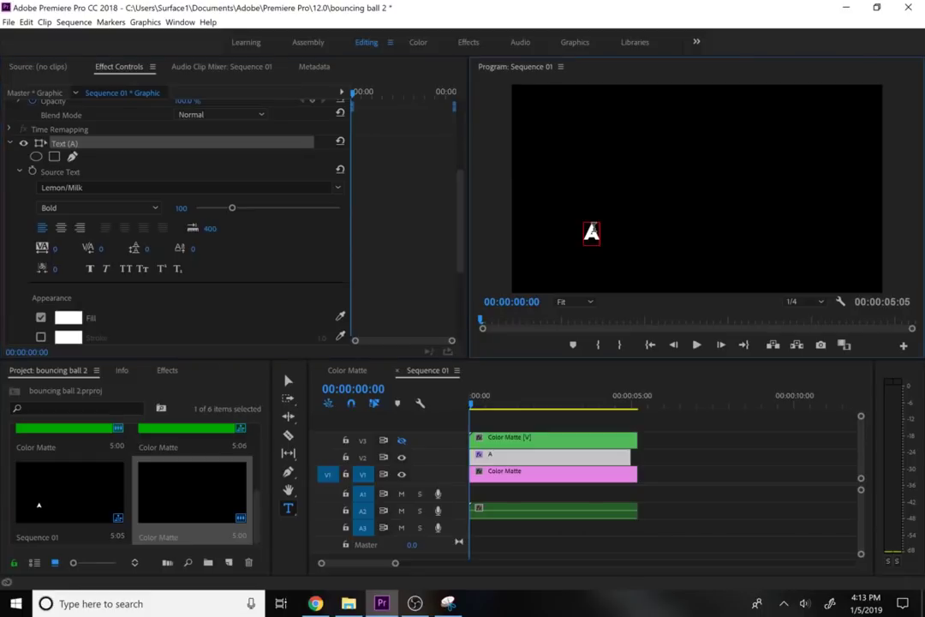
click(76, 338)
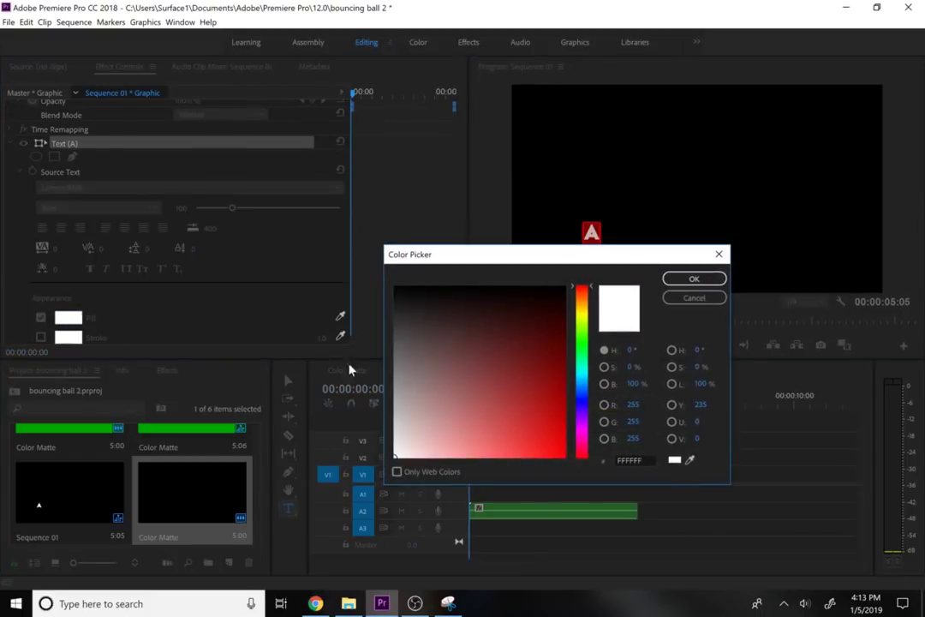
click(698, 280)
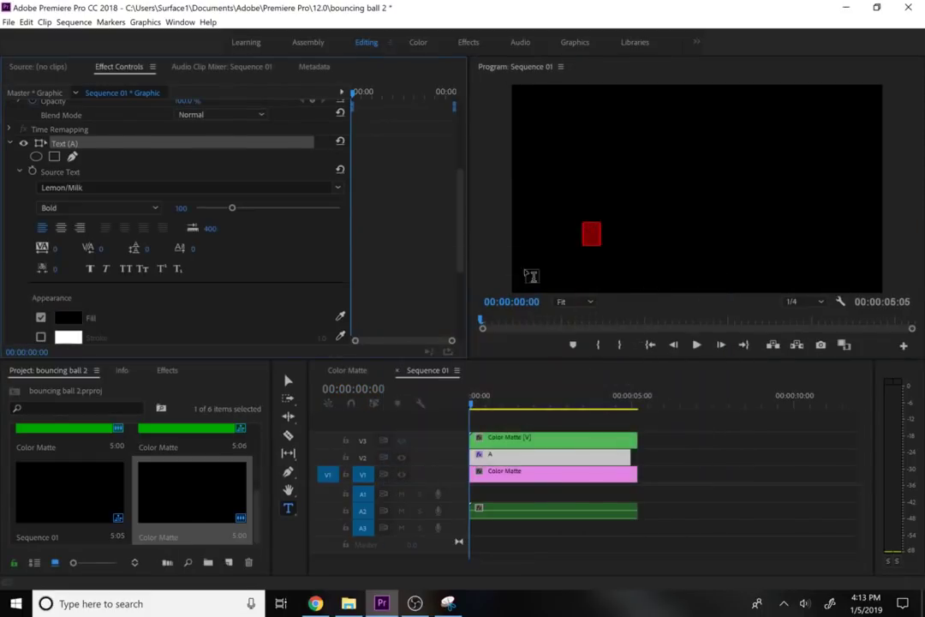
click(40, 337)
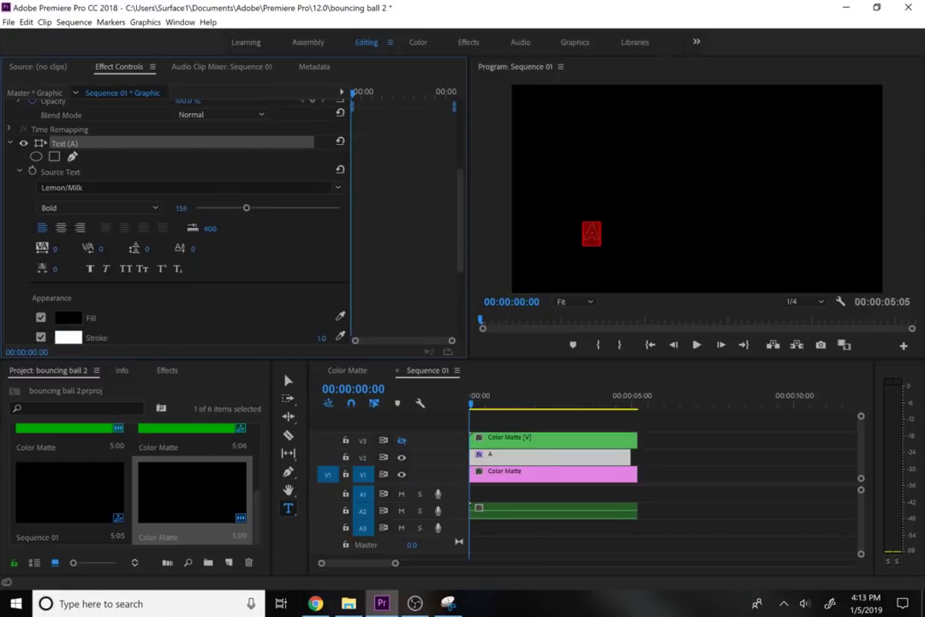
Enlarge the letter A to font size 404 and set its stroke width to 10
drag(209, 176, 291, 176)
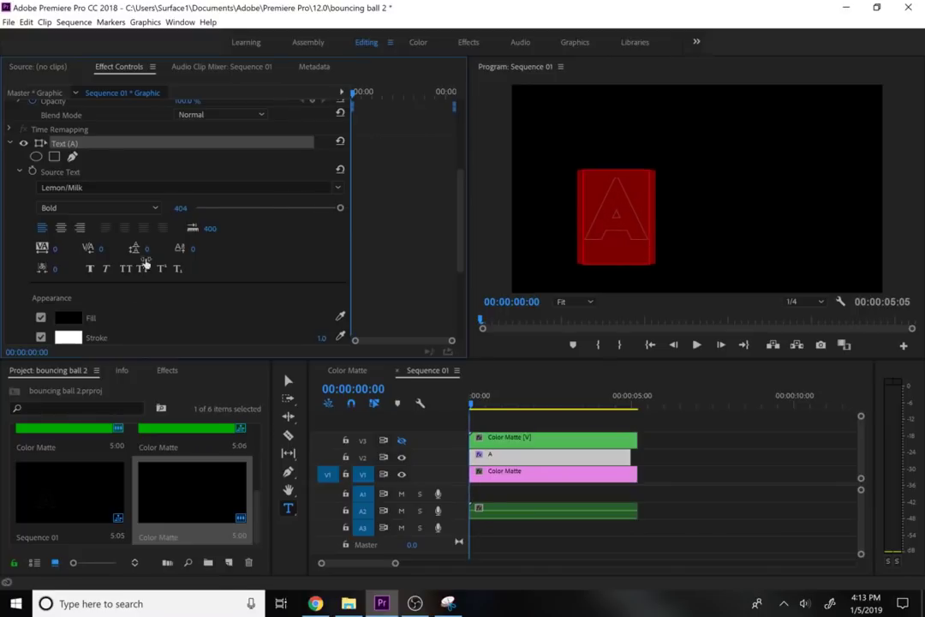
drag(461, 241, 464, 272)
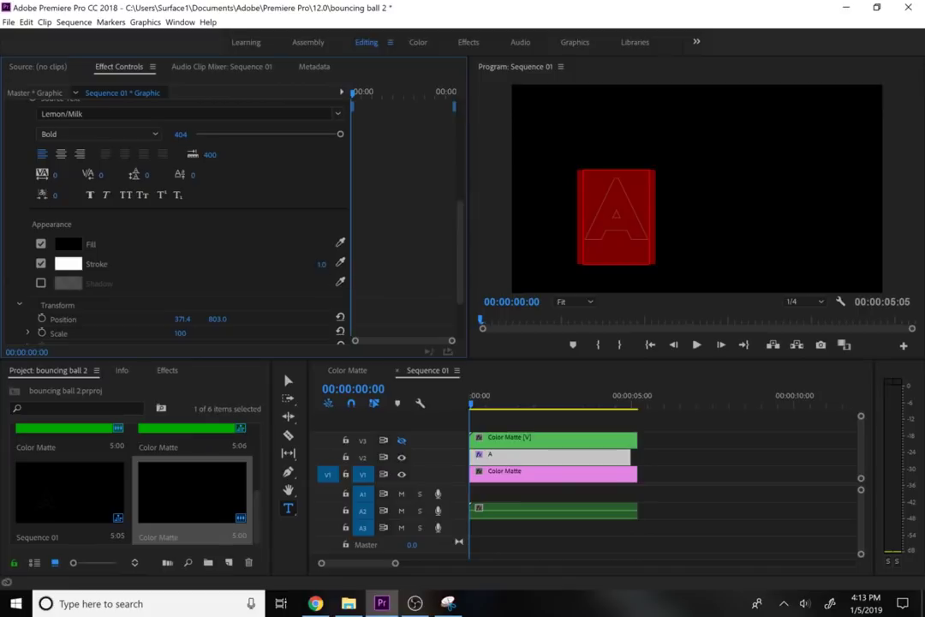
click(321, 264)
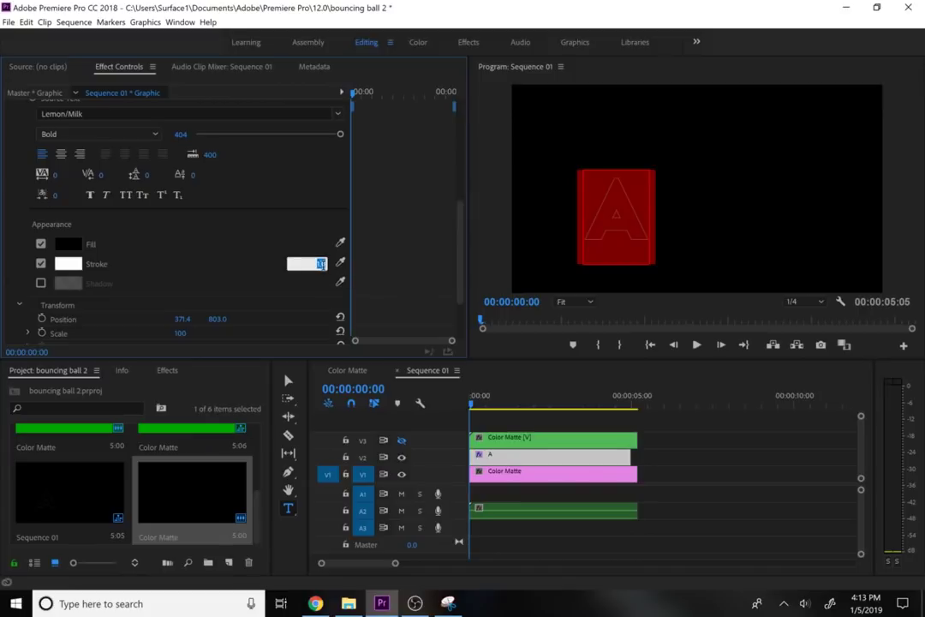
text(5)
key(Return)
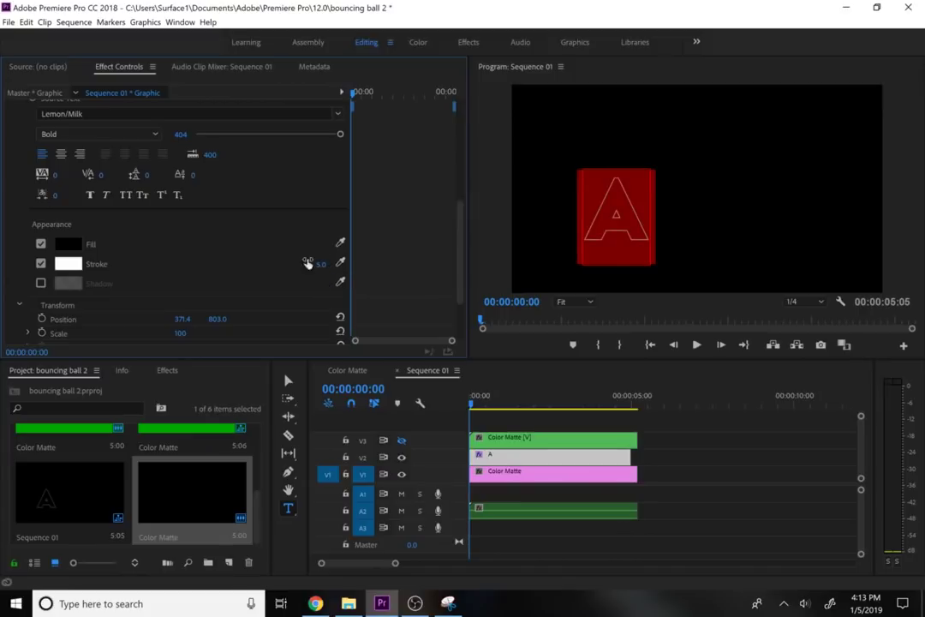
text(1)
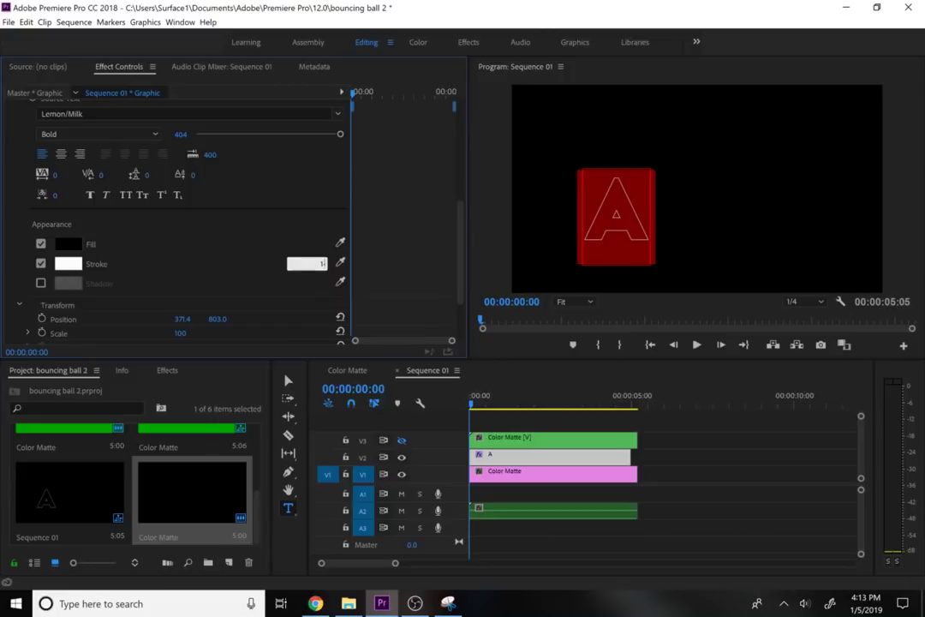
text(0)
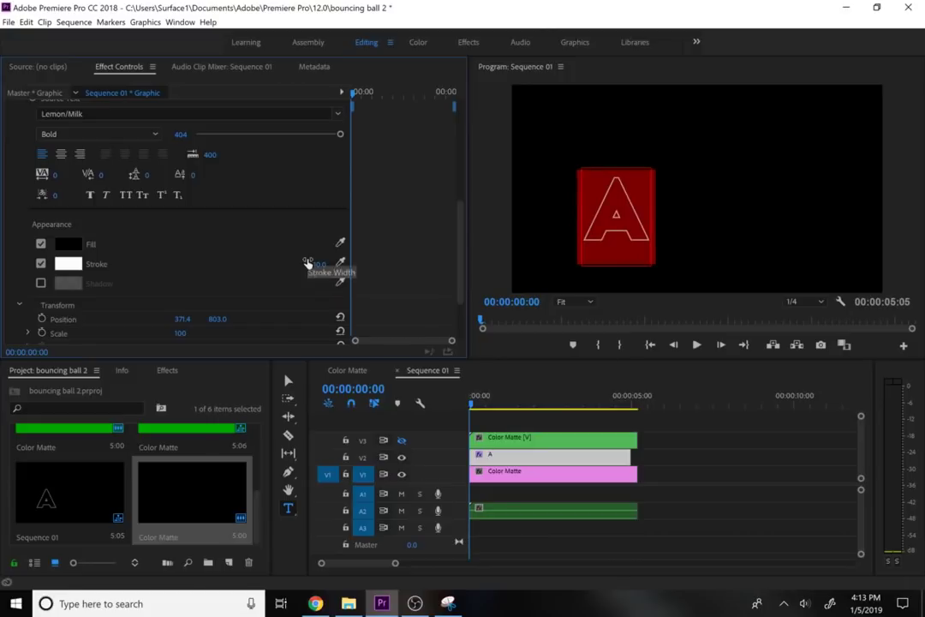
key(Return)
Duplicate the A graphic clip onto V3, directly above the original, with the ball clip moved up to V4
click(646, 468)
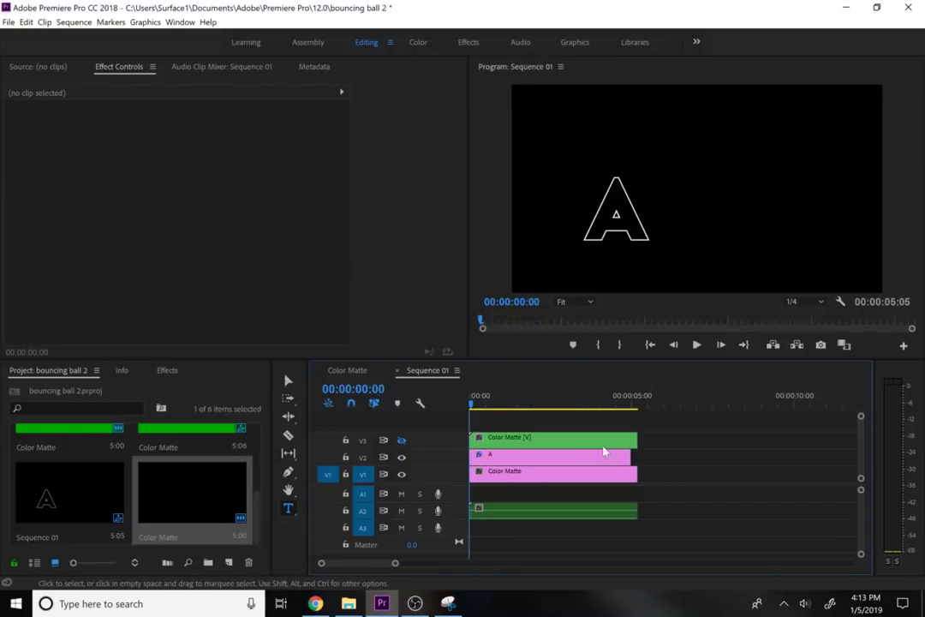
click(591, 458)
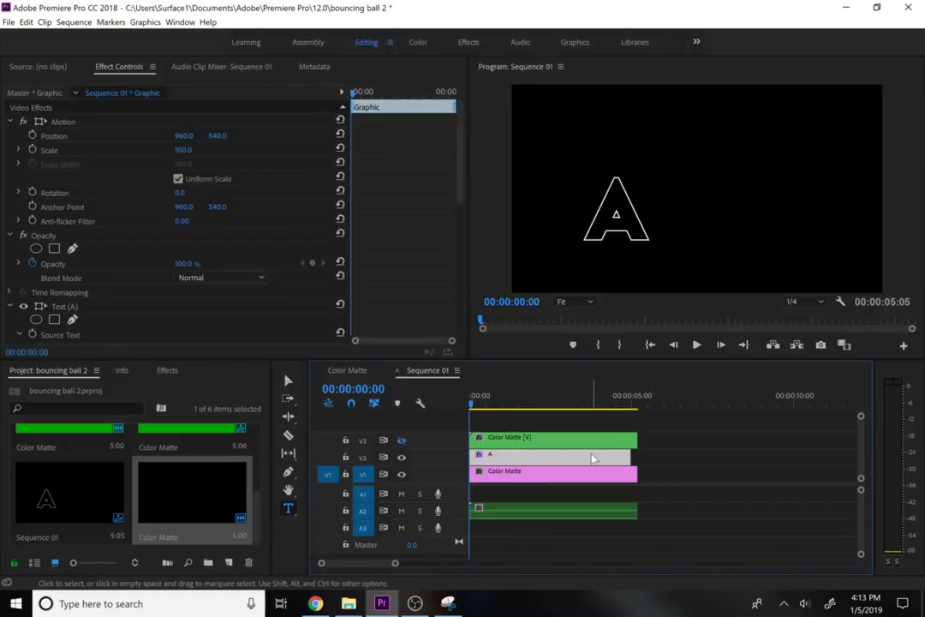
mouse_move(531, 444)
mouse_down()
mouse_move(527, 421)
mouse_move(525, 449)
mouse_move(524, 441)
mouse_up()
click(530, 472)
click(526, 456)
click(520, 441)
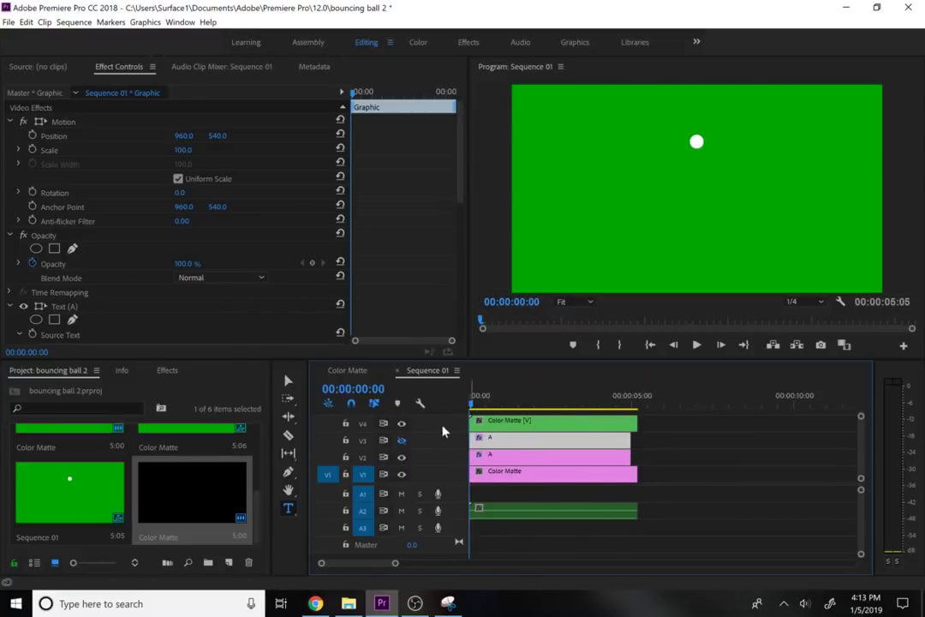
Show track V3, hide track V4 and delete the ball clip from V4
click(402, 440)
click(402, 423)
click(512, 426)
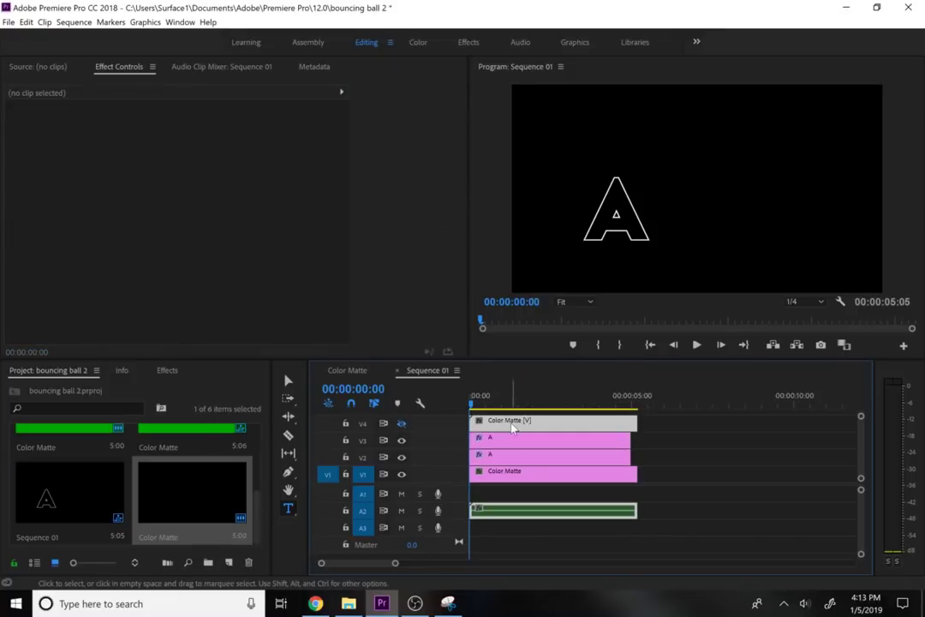
key(Delete)
Move the duplicated A just to the right of the original and change its text to c
click(514, 440)
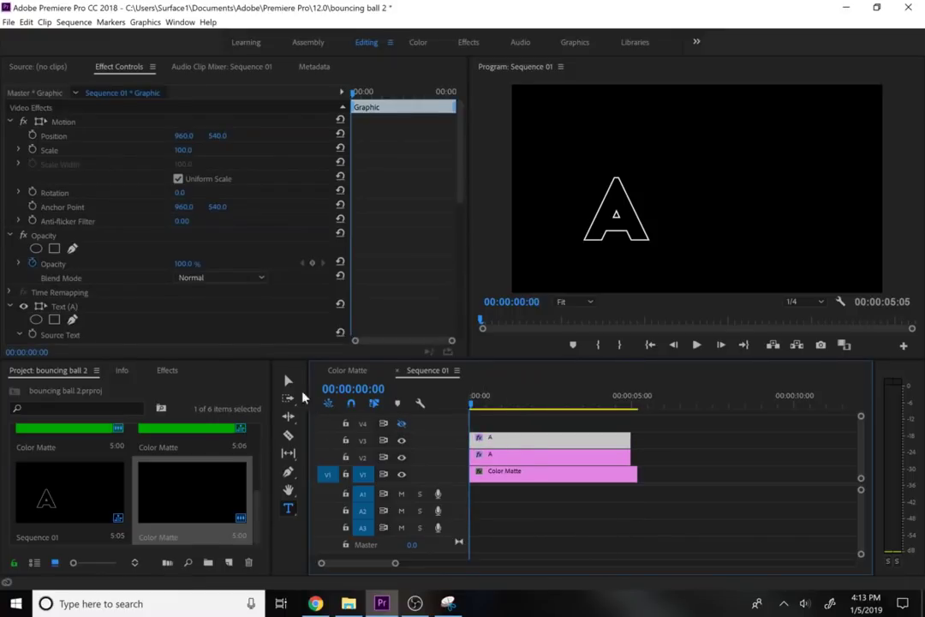
click(289, 380)
drag(643, 230, 714, 228)
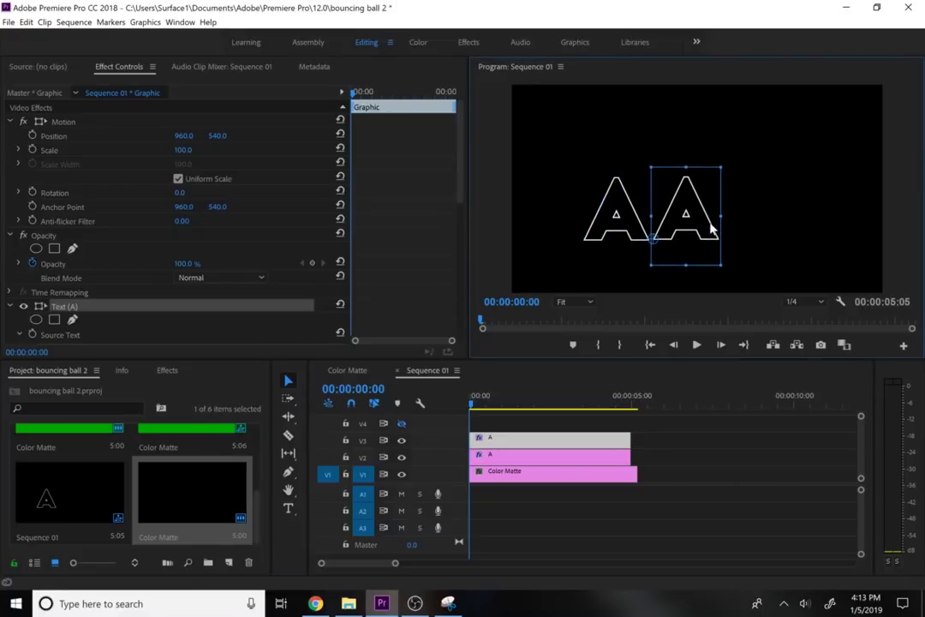
double_click(710, 225)
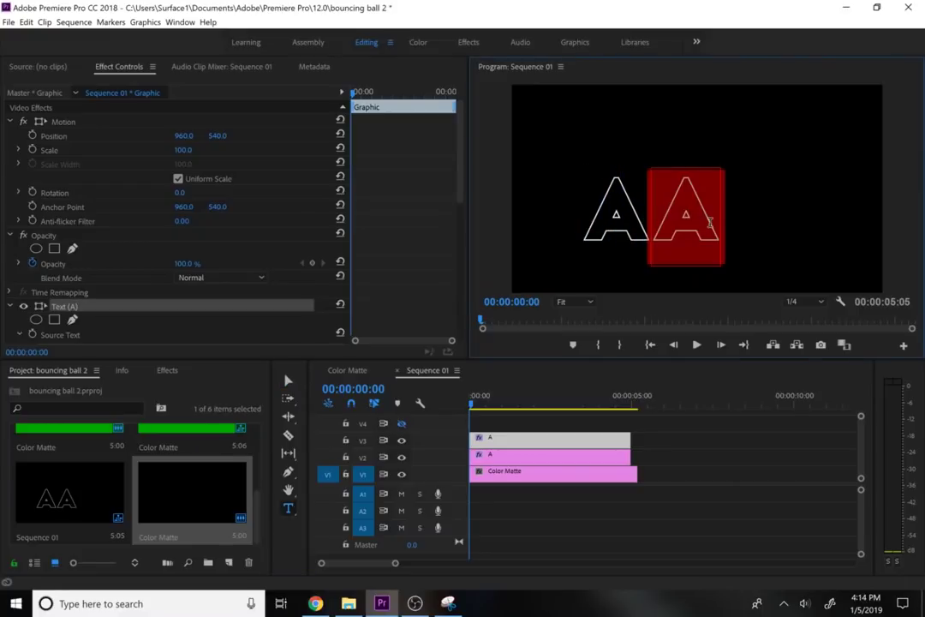
text(C)
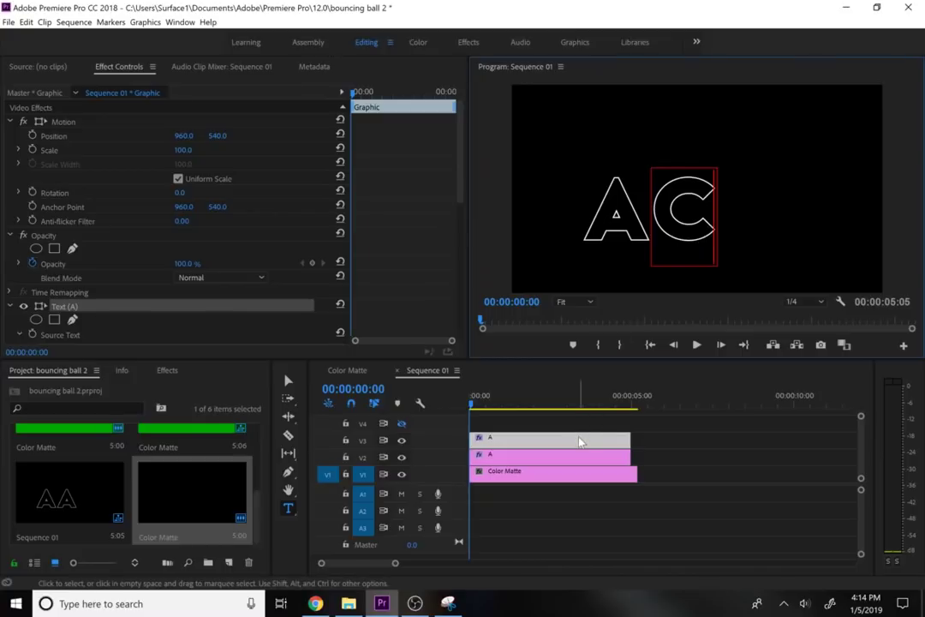
Duplicate the c graphic clip onto V4 and shift the V3 letter slightly farther right from the A
drag(579, 442, 579, 430)
click(679, 247)
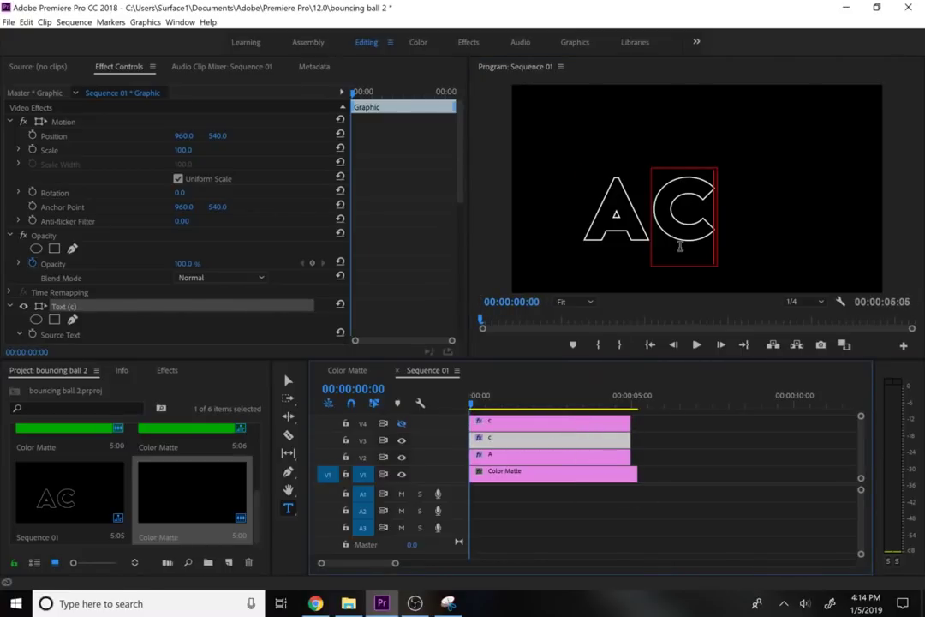
click(545, 423)
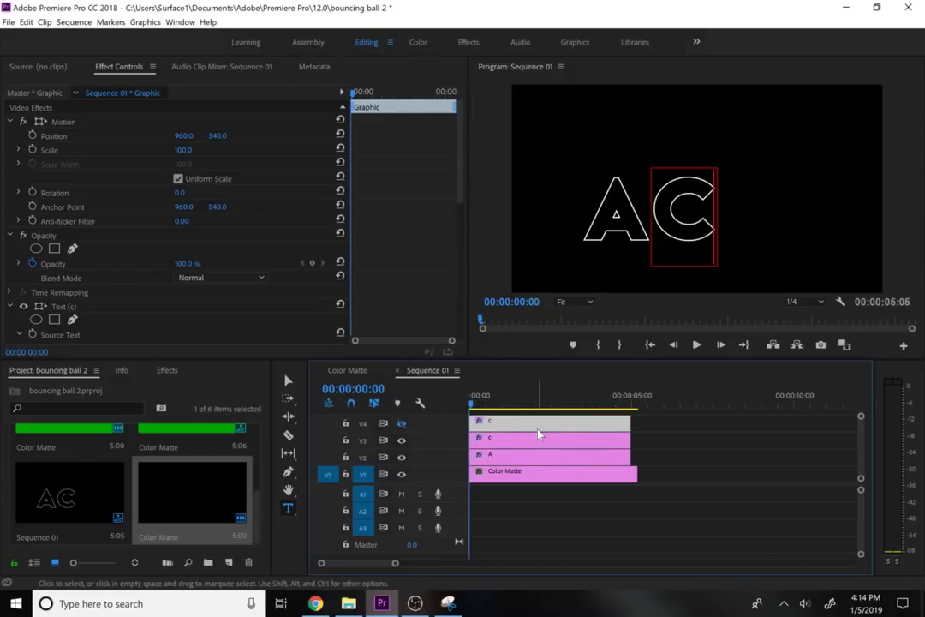
click(286, 382)
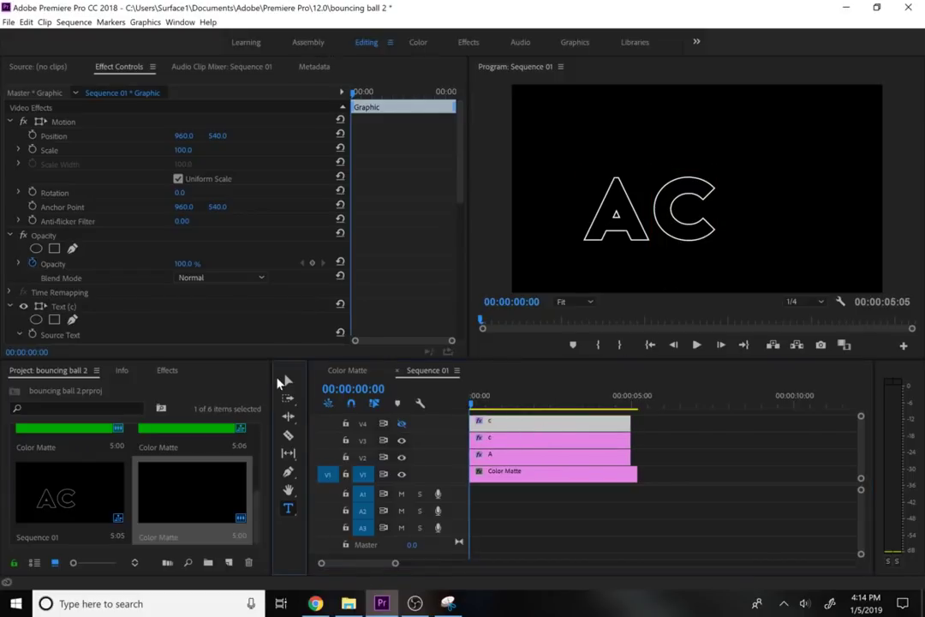
drag(698, 241, 722, 243)
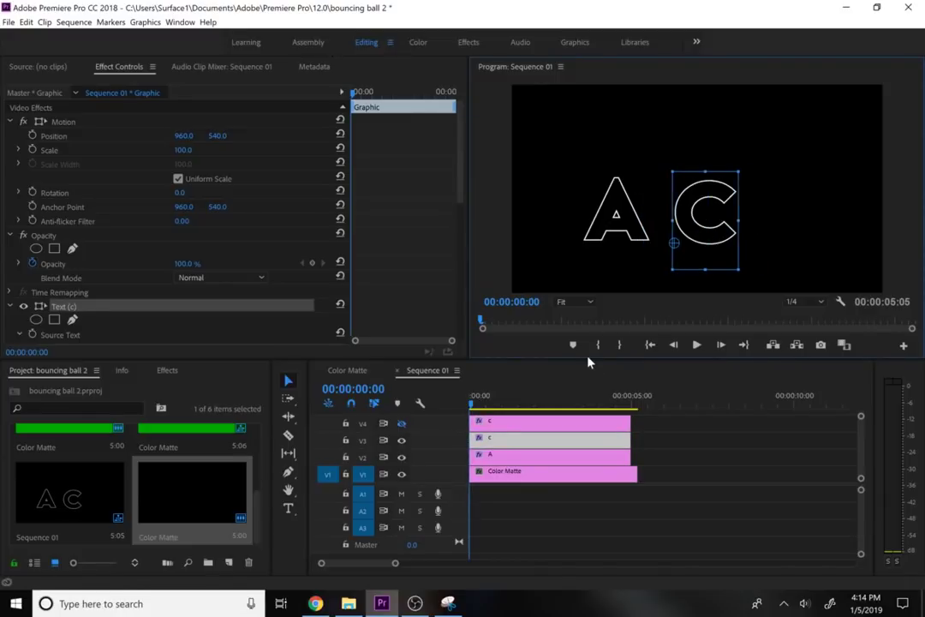
With the V3 letter's last shift undone, move the duplicated V4 letter just right of the C and change its text to e
key(ctrl+z)
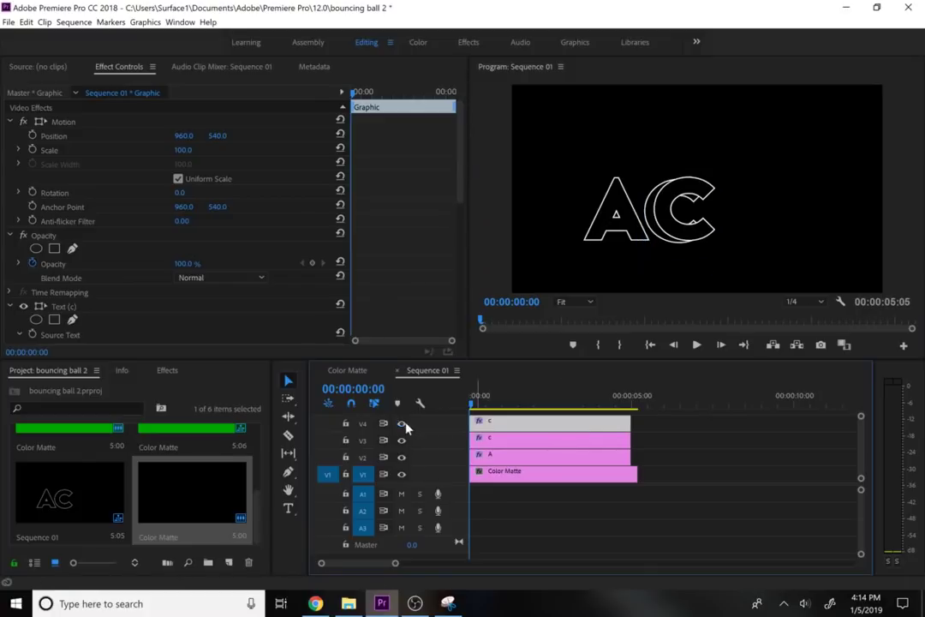
key(ctrl+z)
drag(687, 243, 746, 246)
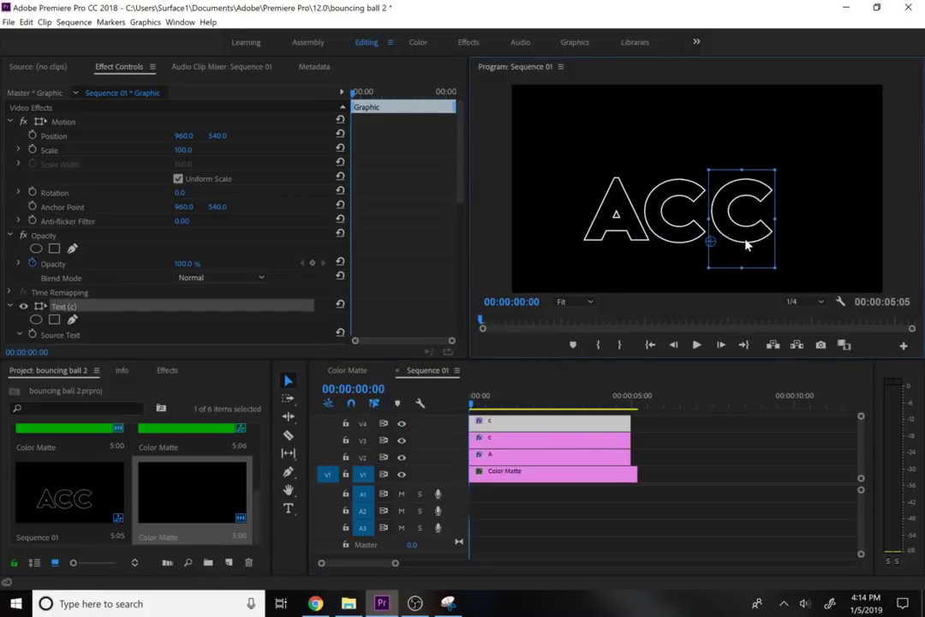
double_click(745, 240)
text(e)
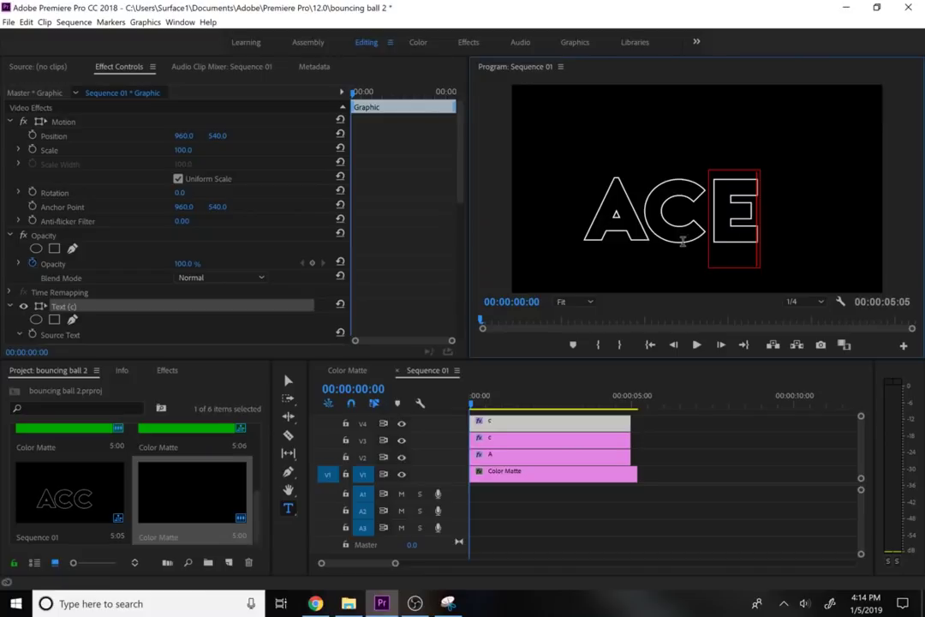
Turn on safe margins and shift the C, E and A letters to the right so the word sits evenly spaced near the centre
click(838, 301)
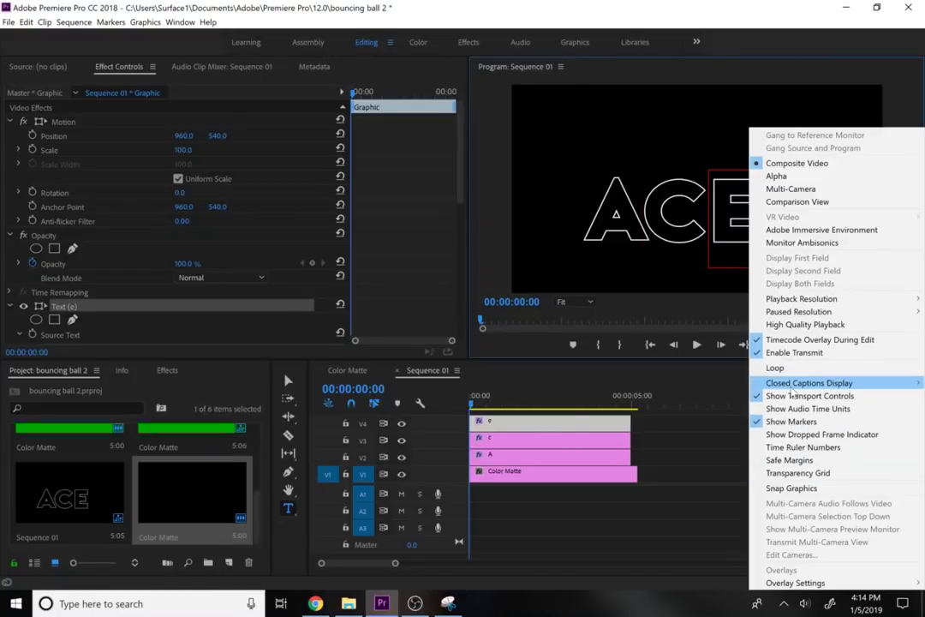
click(806, 461)
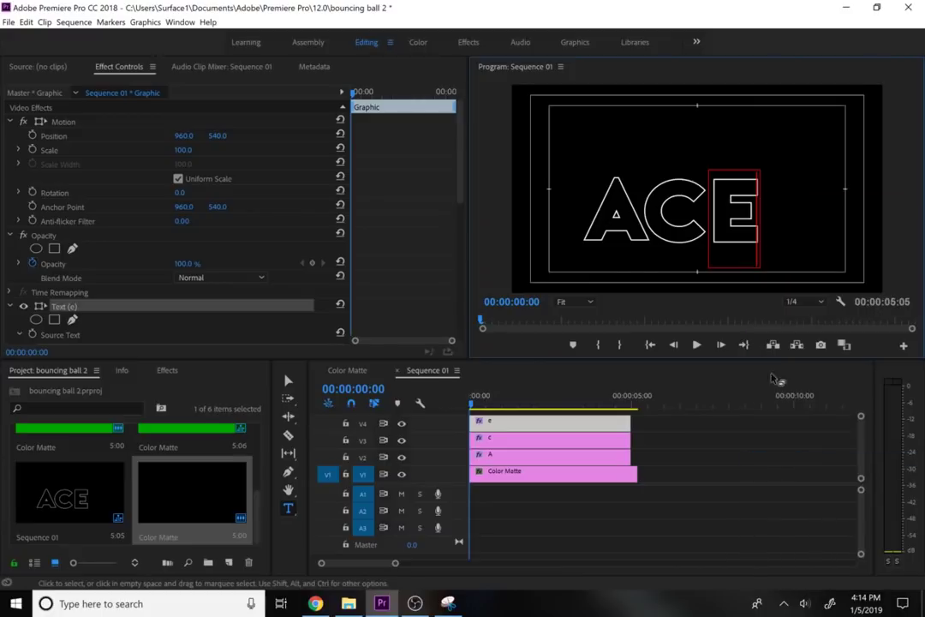
click(558, 443)
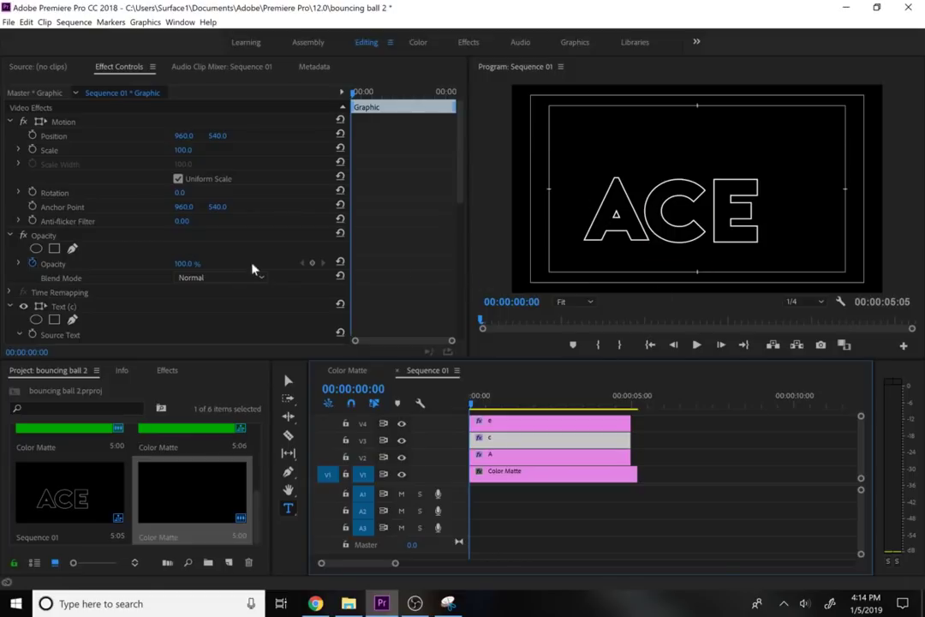
click(290, 381)
click(667, 242)
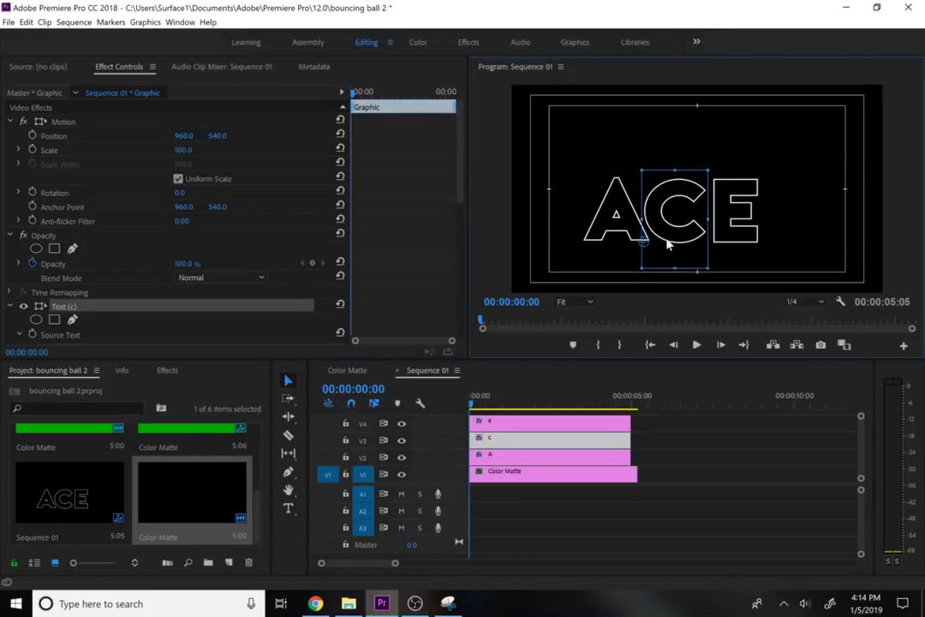
double_click(668, 242)
click(714, 257)
click(734, 225)
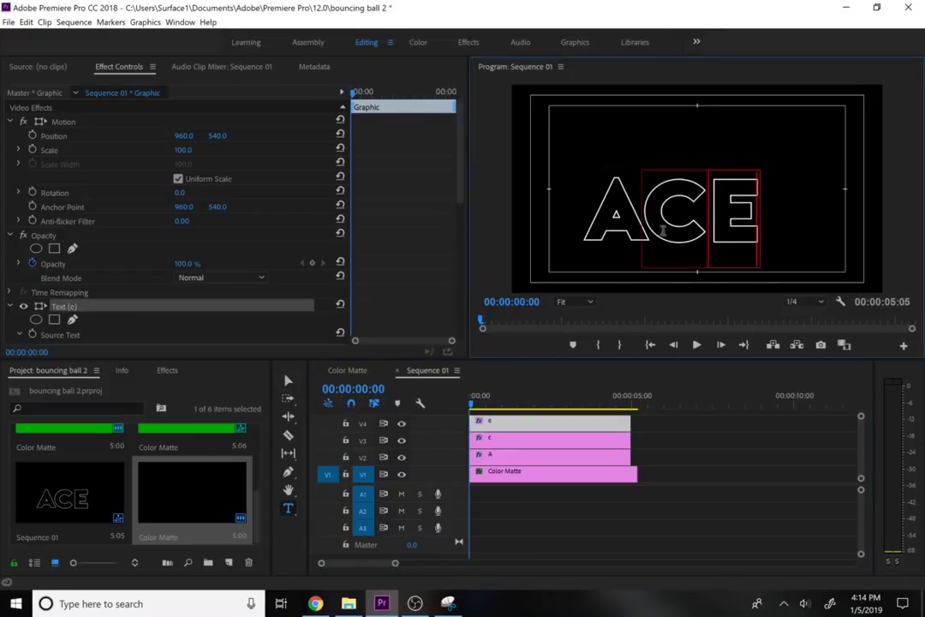
click(288, 381)
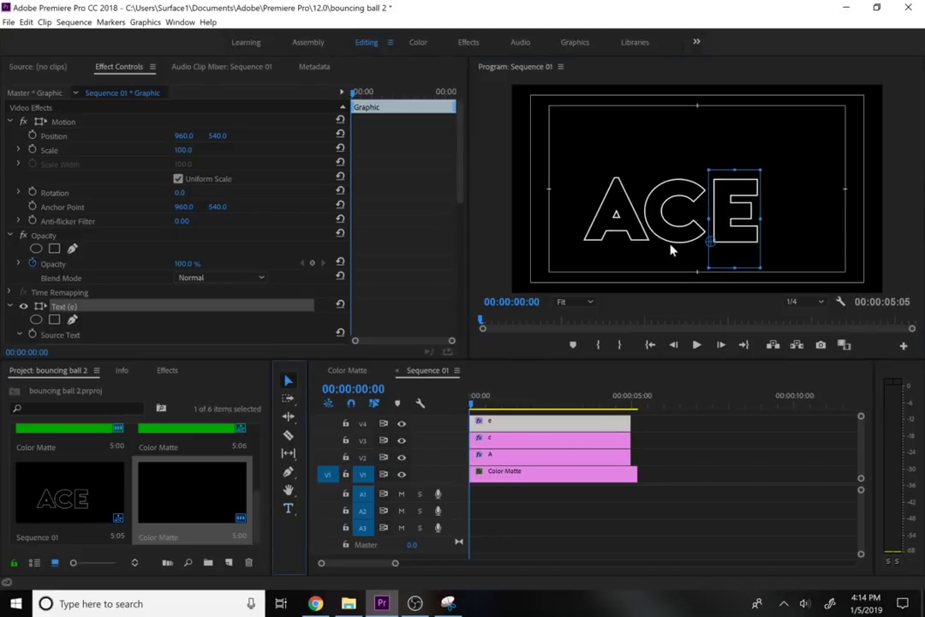
drag(674, 246, 770, 244)
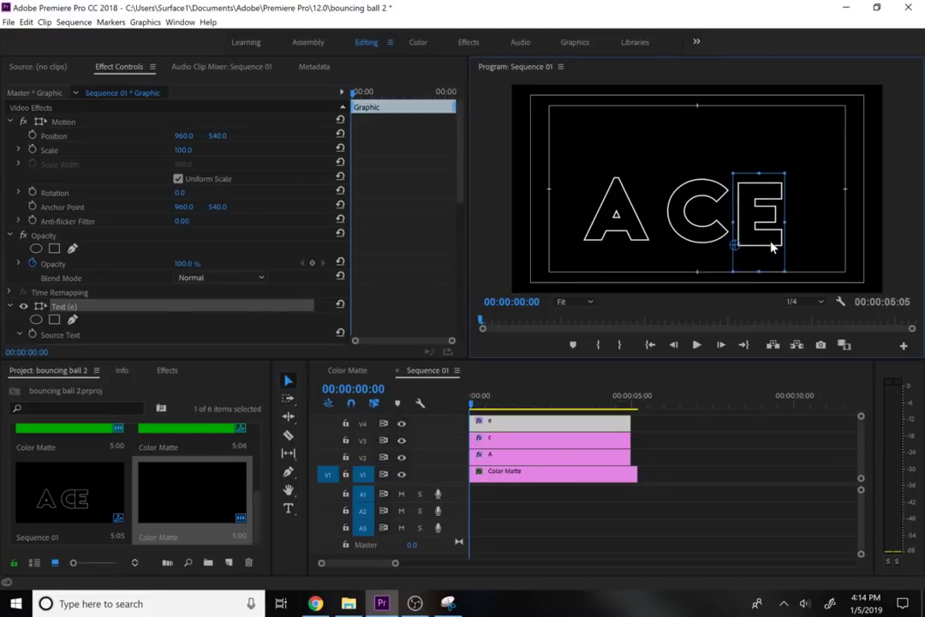
drag(628, 235, 649, 238)
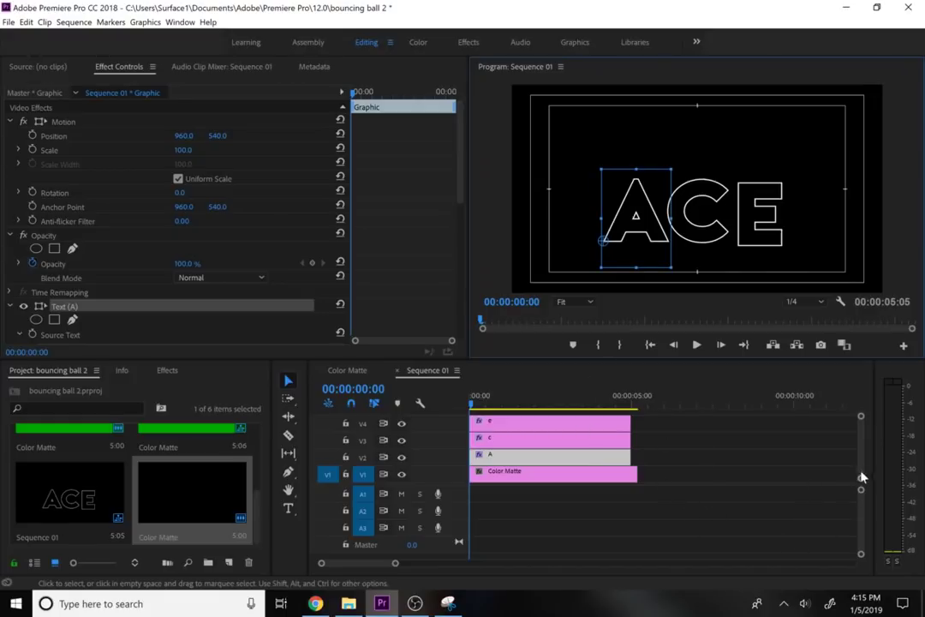
Enlarge the timeline's video track area down over the audio tracks and leave the A clip on V2 selected
mouse_move(863, 467)
mouse_down()
mouse_move(863, 458)
mouse_move(863, 467)
mouse_up()
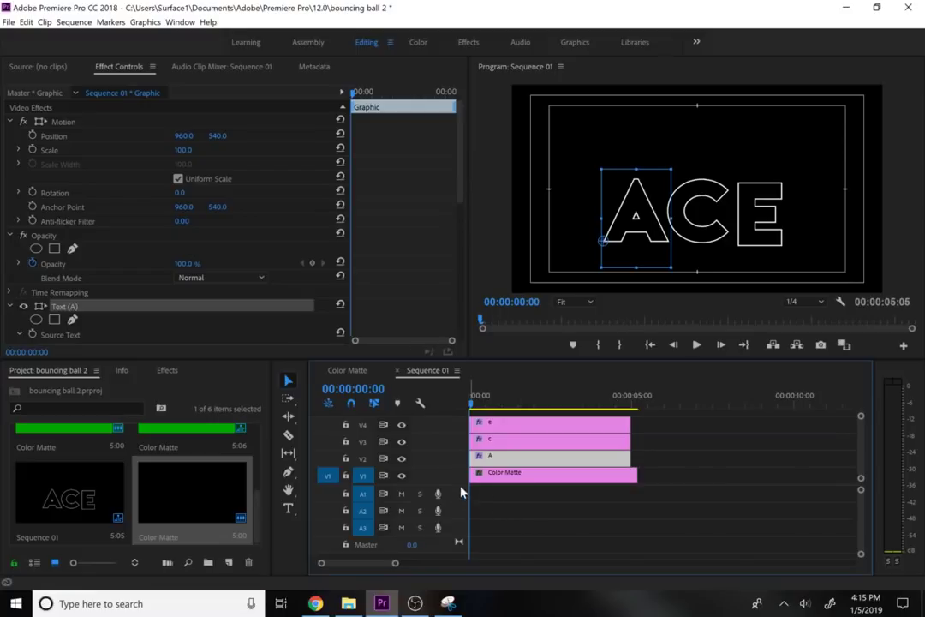
drag(456, 485, 454, 550)
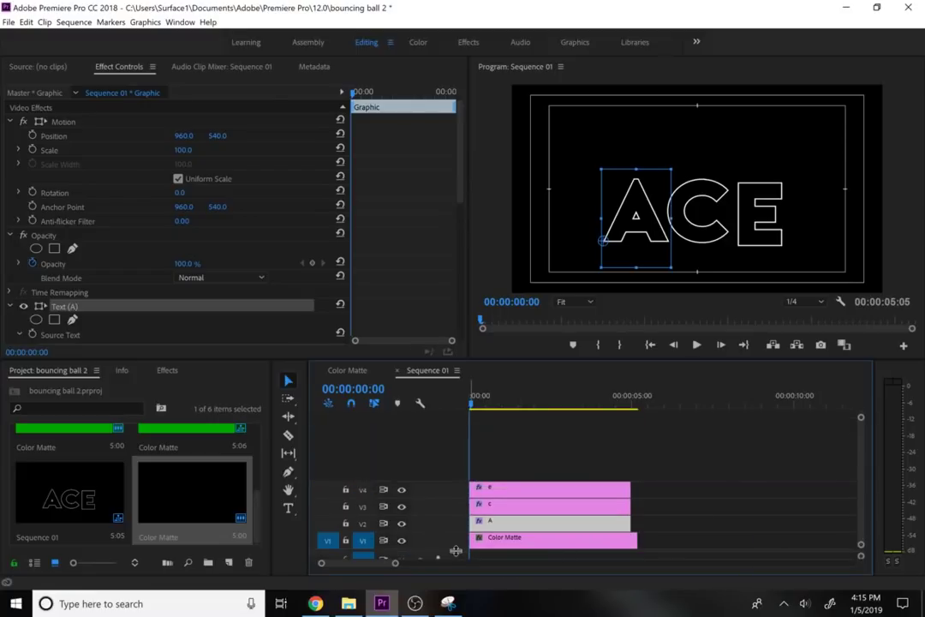
click(533, 493)
click(515, 510)
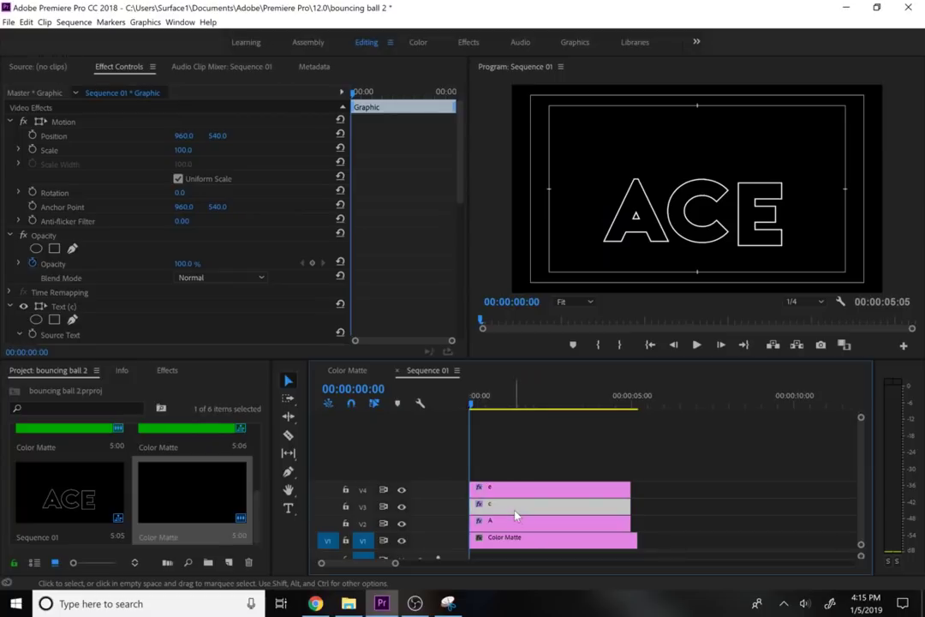
click(516, 520)
click(501, 489)
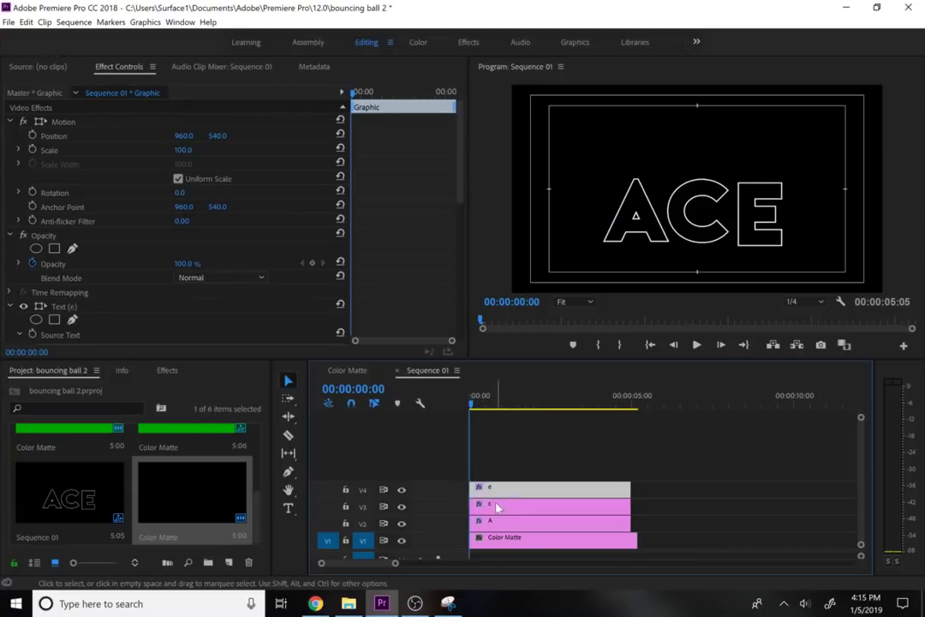
click(497, 508)
click(499, 521)
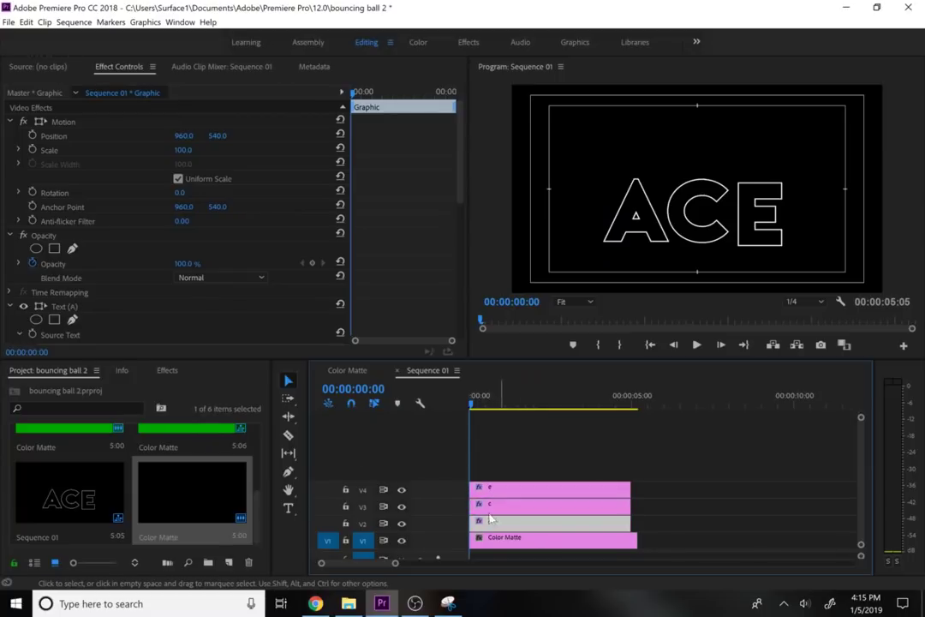
Find the Invert video effect and apply it to each of the A, c and e graphic clips
click(167, 370)
click(64, 388)
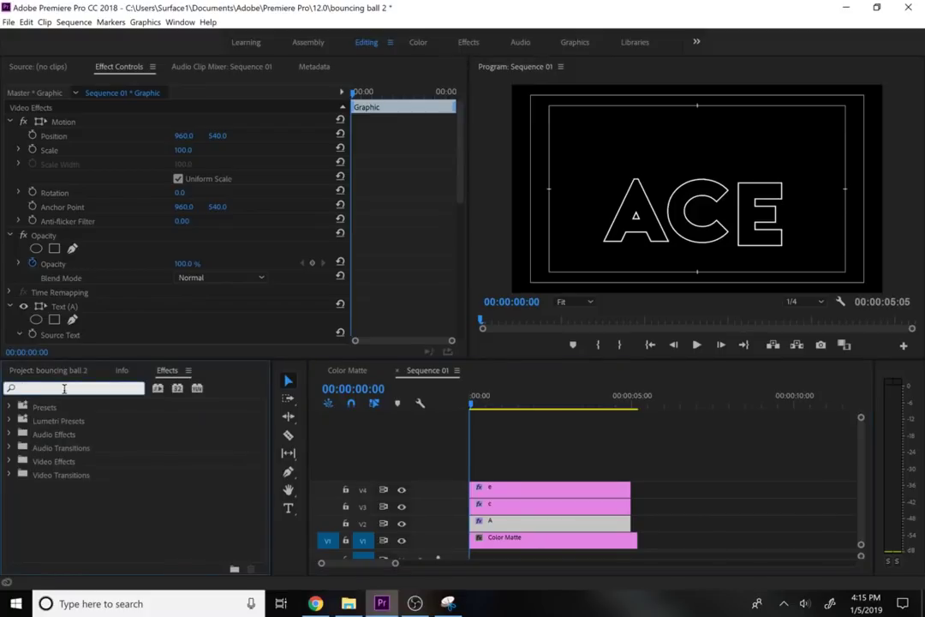
text(inver)
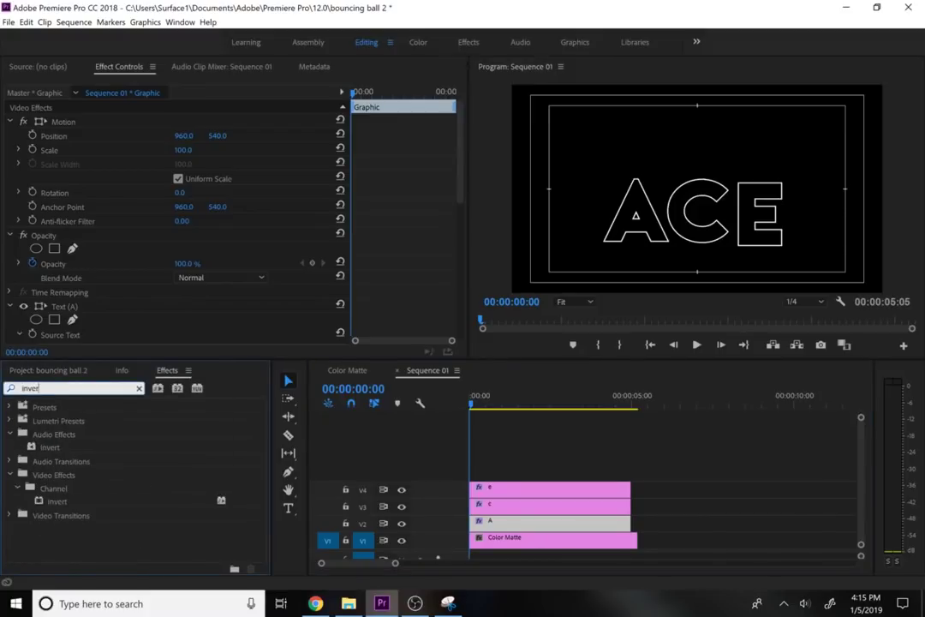
click(66, 507)
drag(50, 506, 482, 520)
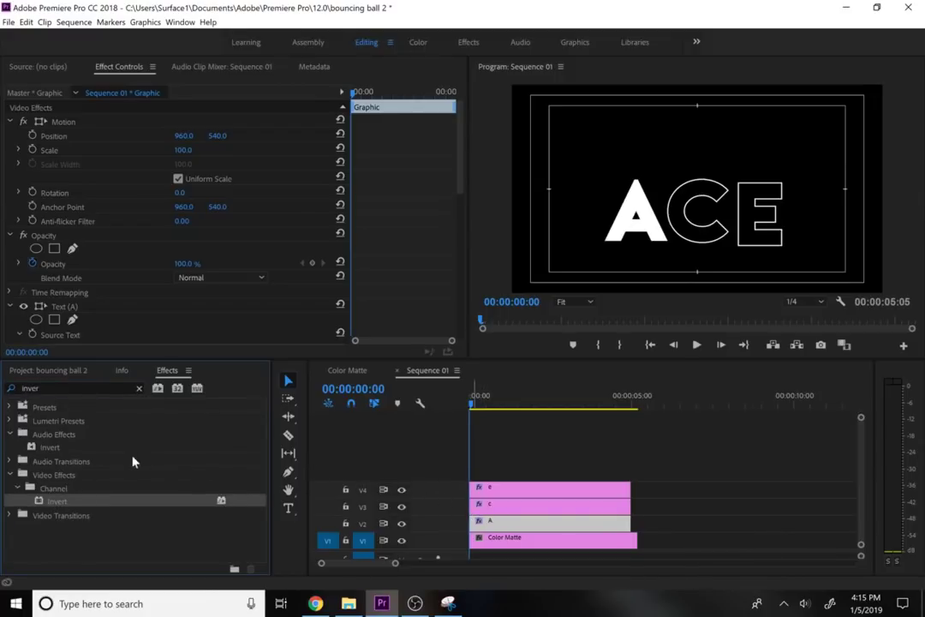
drag(55, 506, 492, 505)
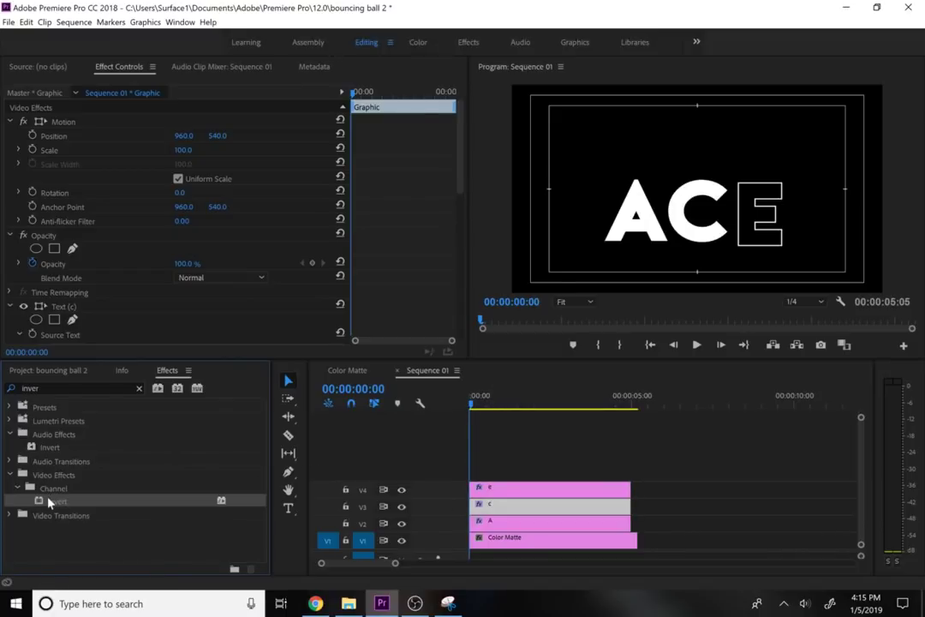
drag(48, 503, 490, 494)
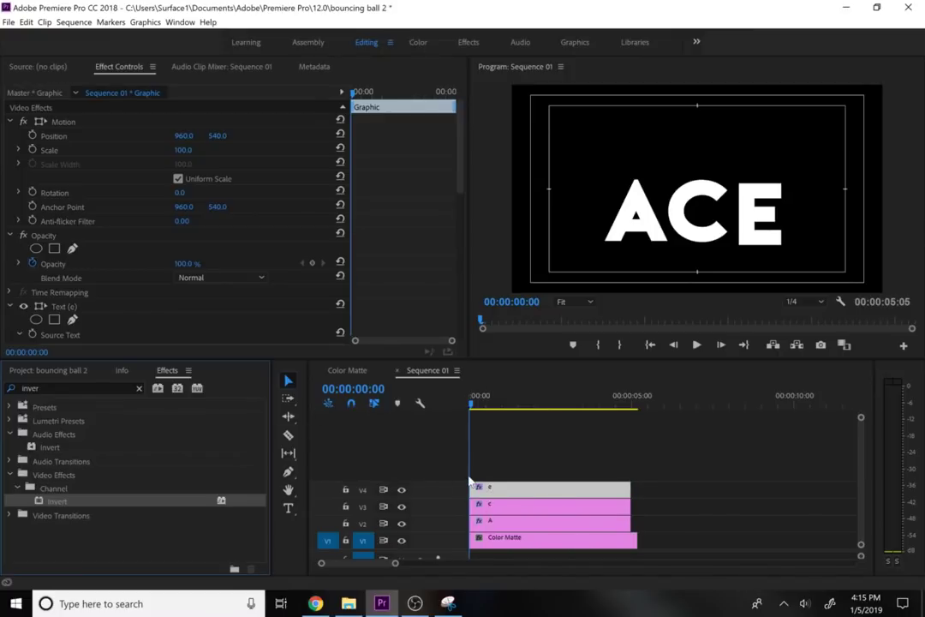
Set the A clip's Invert Blend With Original to 100% with a keyframe at 00:00:00:00
click(504, 524)
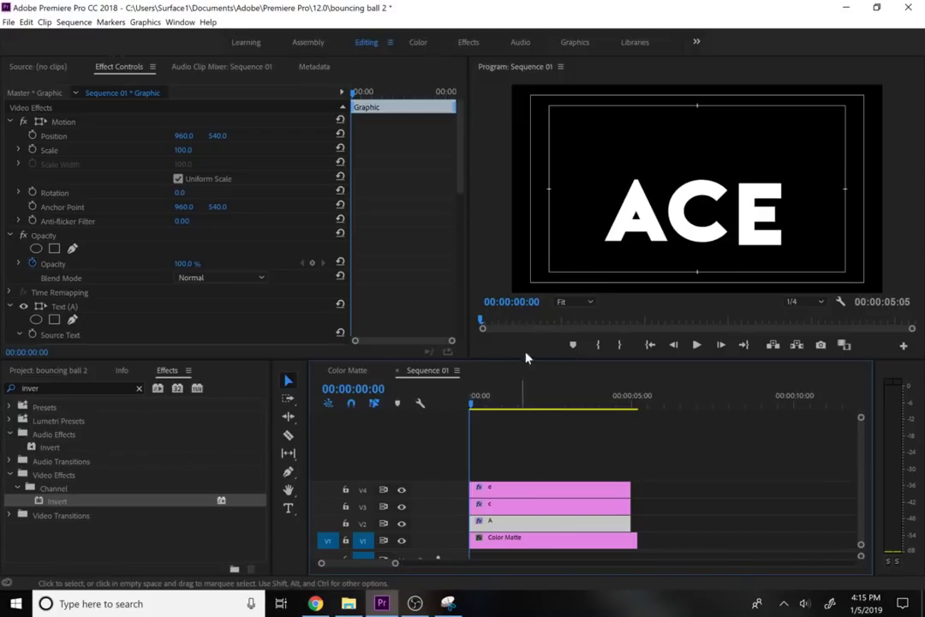
key(ctrl+s)
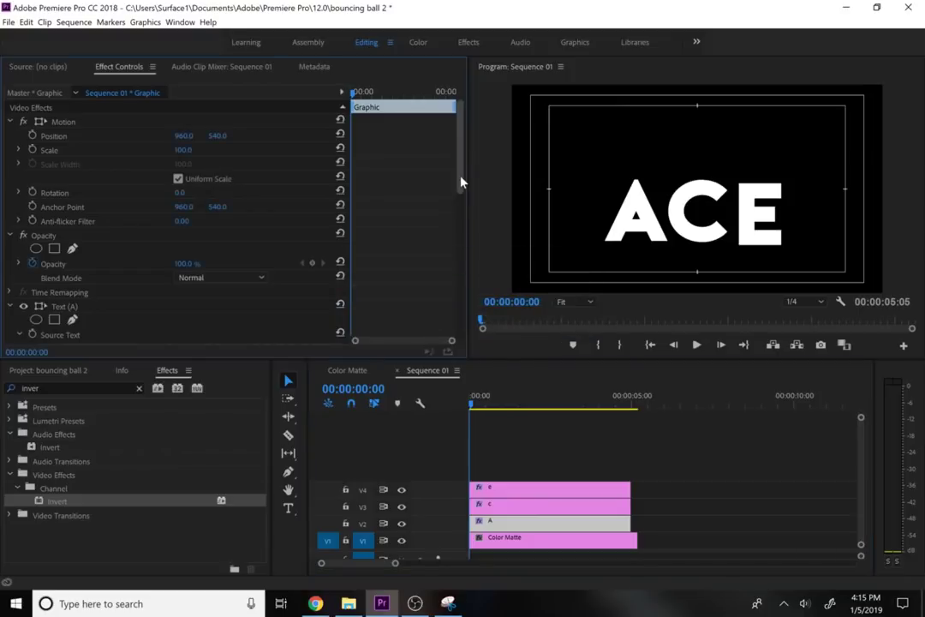
drag(461, 181, 477, 347)
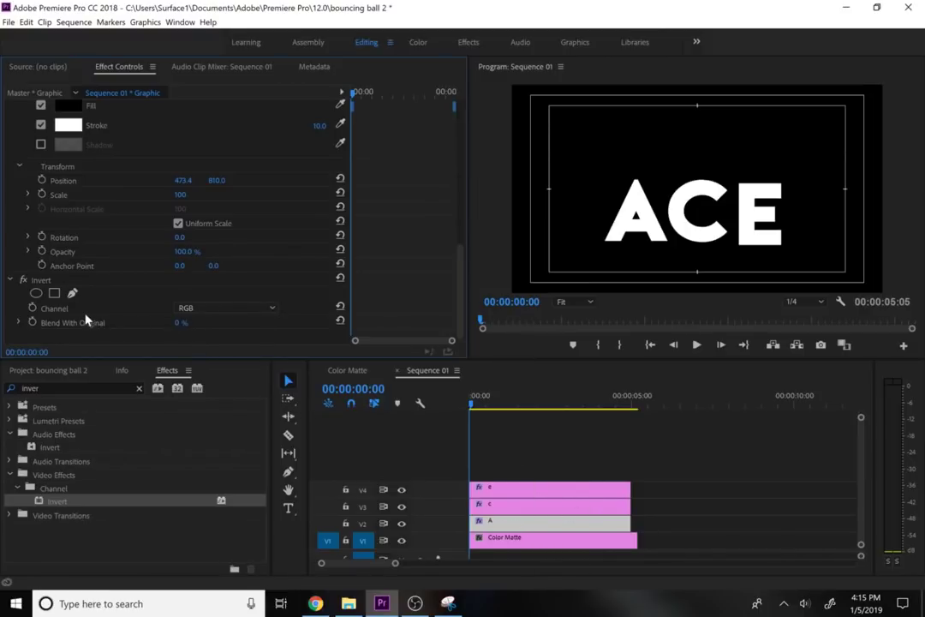
drag(175, 326, 223, 326)
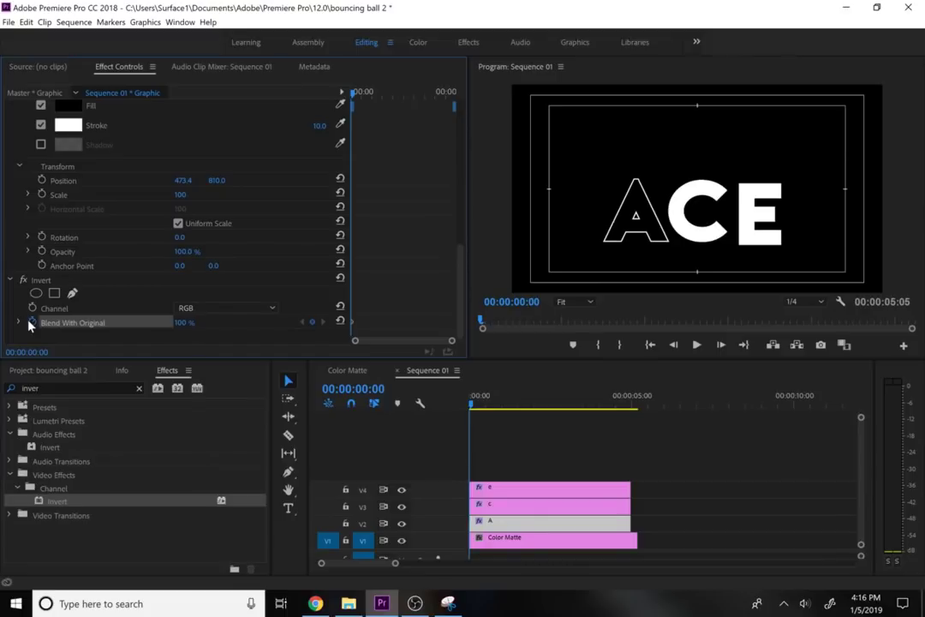
Copy the A clip and paste its attributes, including Motion, Opacity, Time Remapping and Invert, onto the c and e clips
click(497, 505)
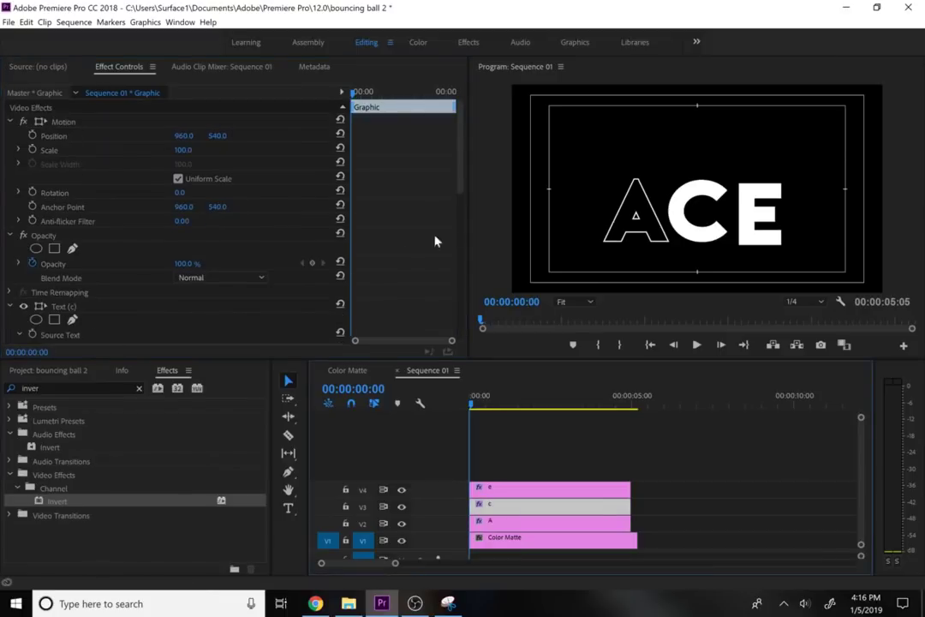
drag(463, 187, 465, 349)
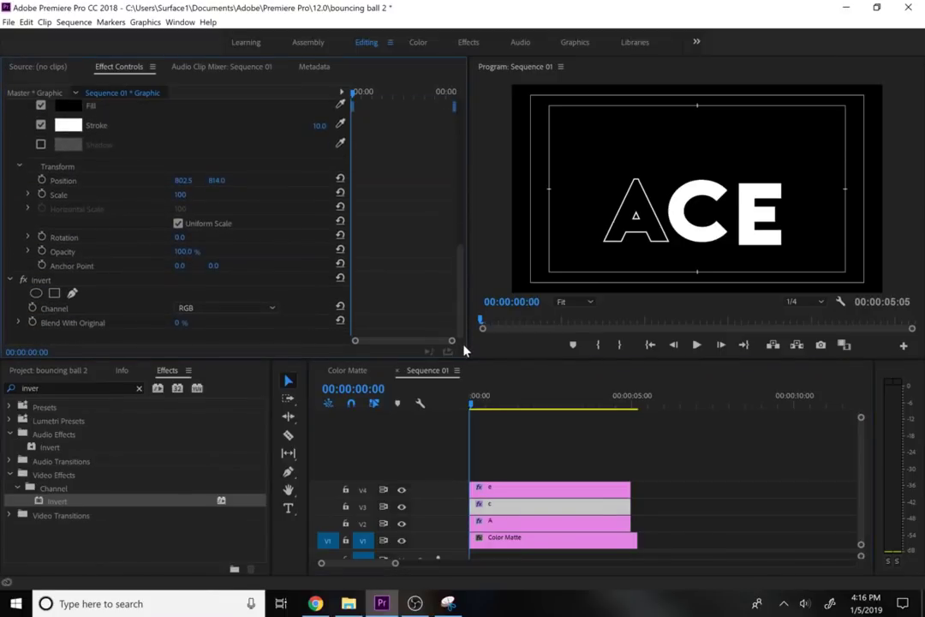
right_click(526, 516)
click(524, 524)
right_click(523, 524)
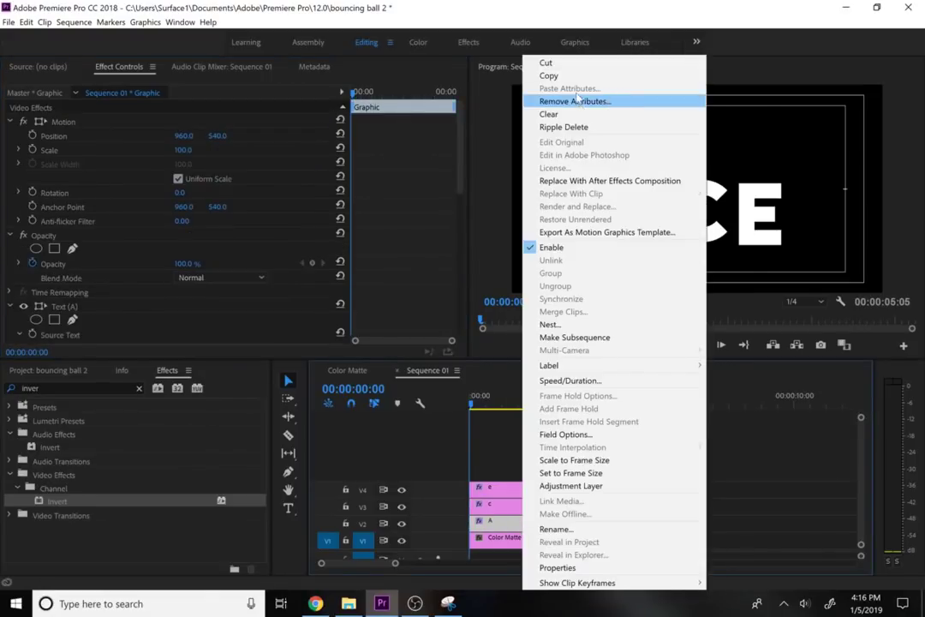
click(549, 75)
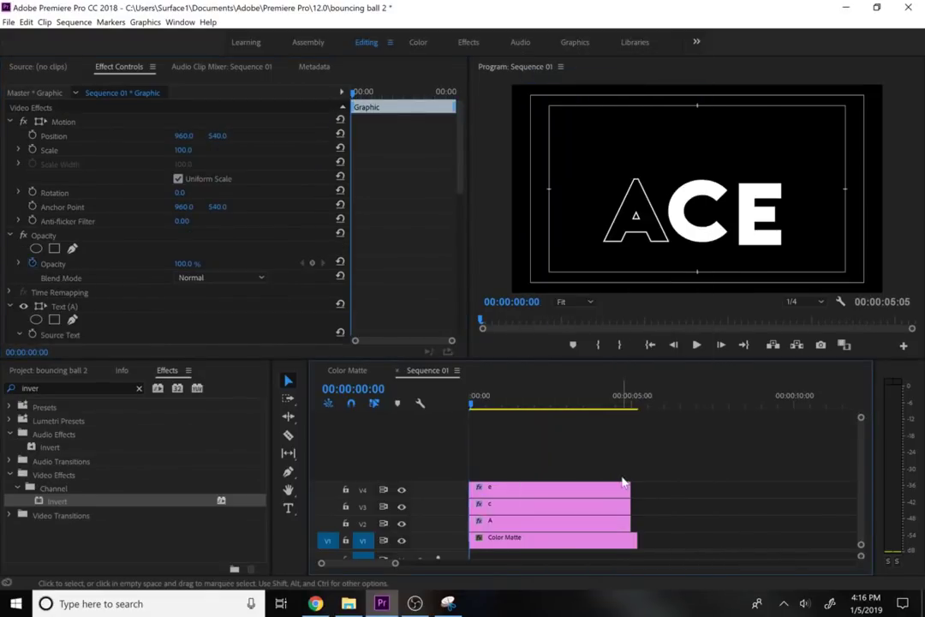
drag(621, 477, 613, 506)
right_click(613, 506)
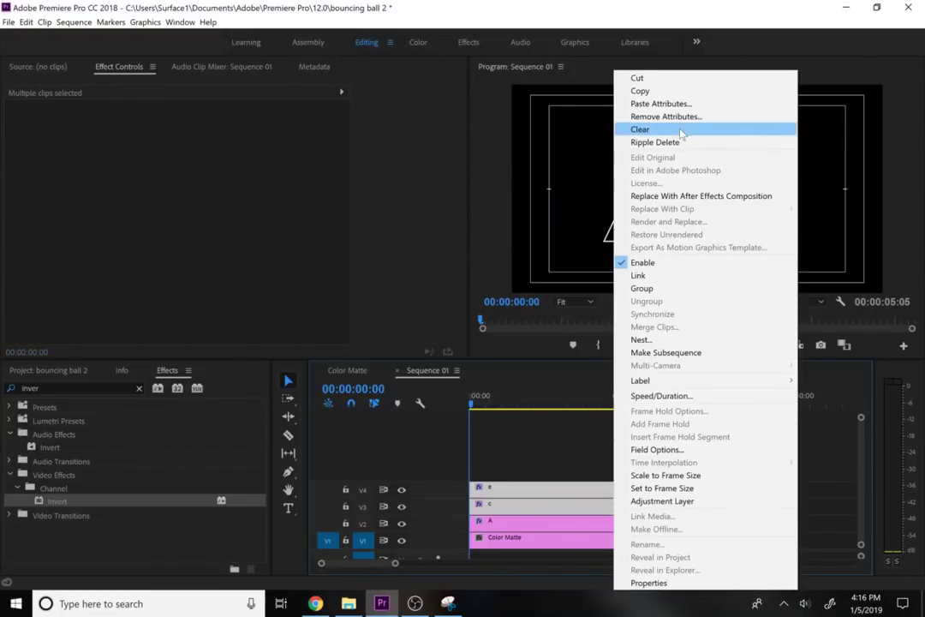
click(662, 103)
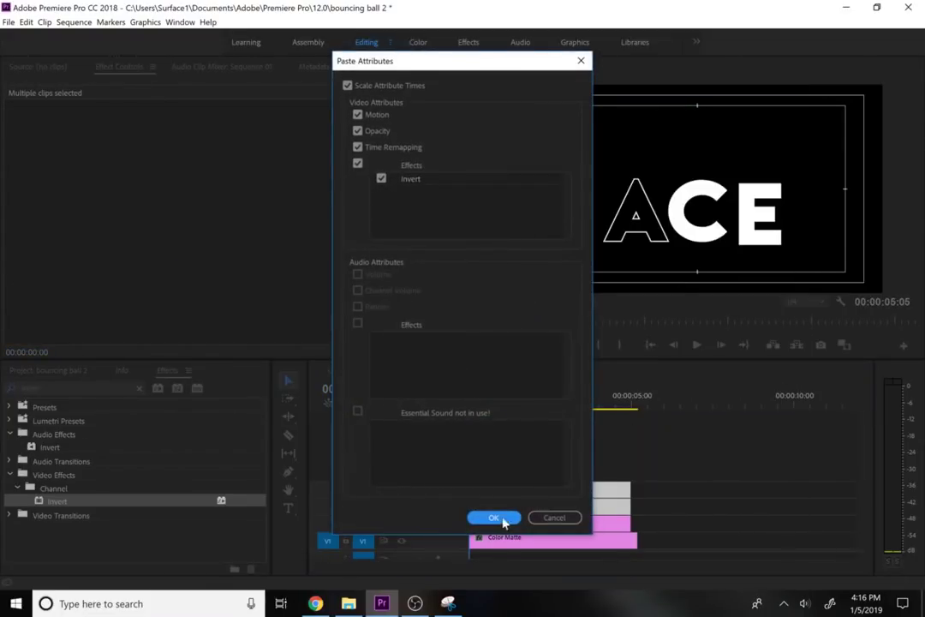
click(495, 518)
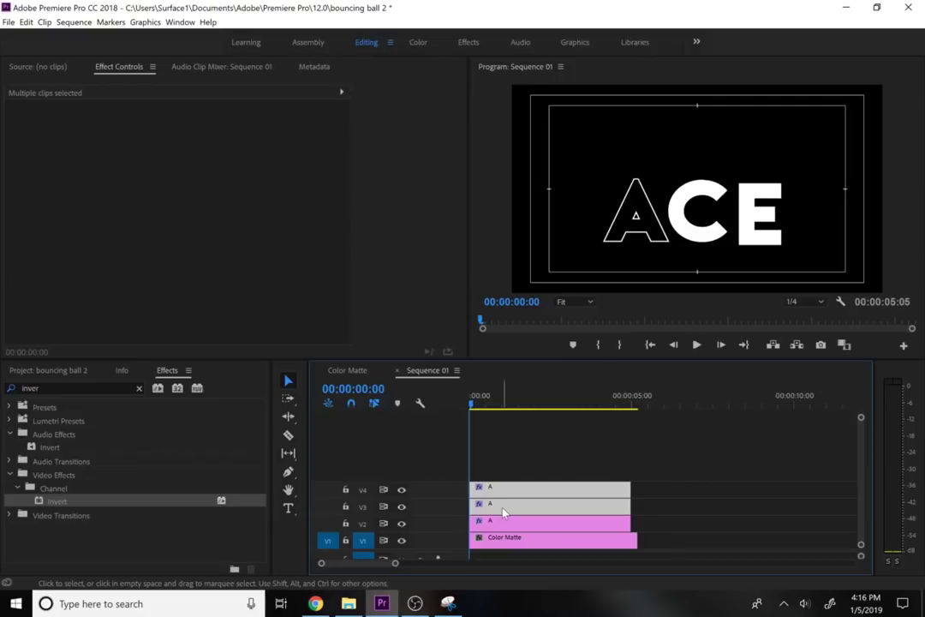
Undo the pasted attributes on the V3 and V4 clips, restoring the c and e graphics
click(654, 492)
click(613, 512)
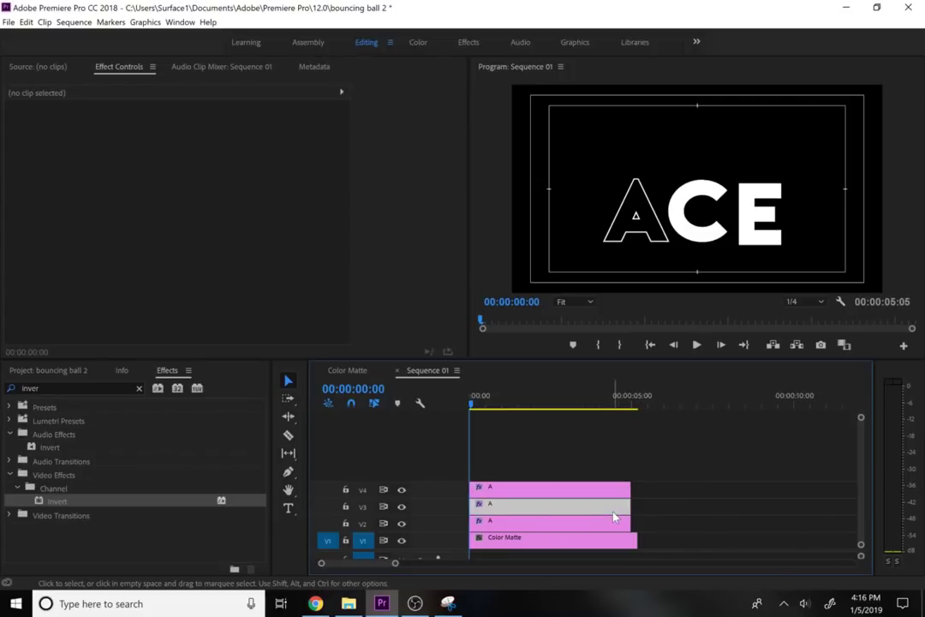
drag(458, 163, 454, 340)
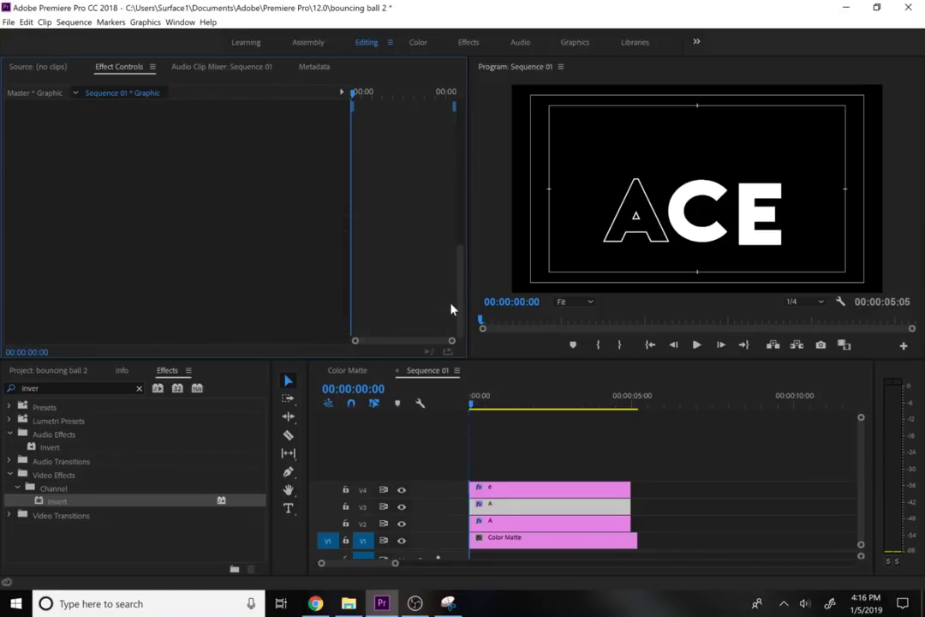
click(669, 529)
click(601, 494)
Set the c clip's Invert Blend With Original to 100%
click(601, 507)
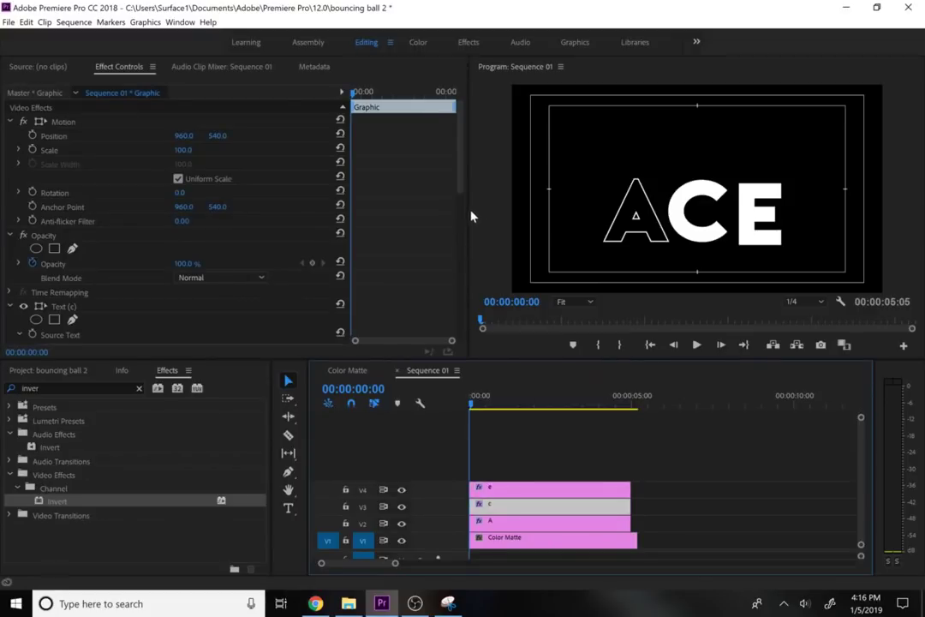
scroll(459, 217, down, 10)
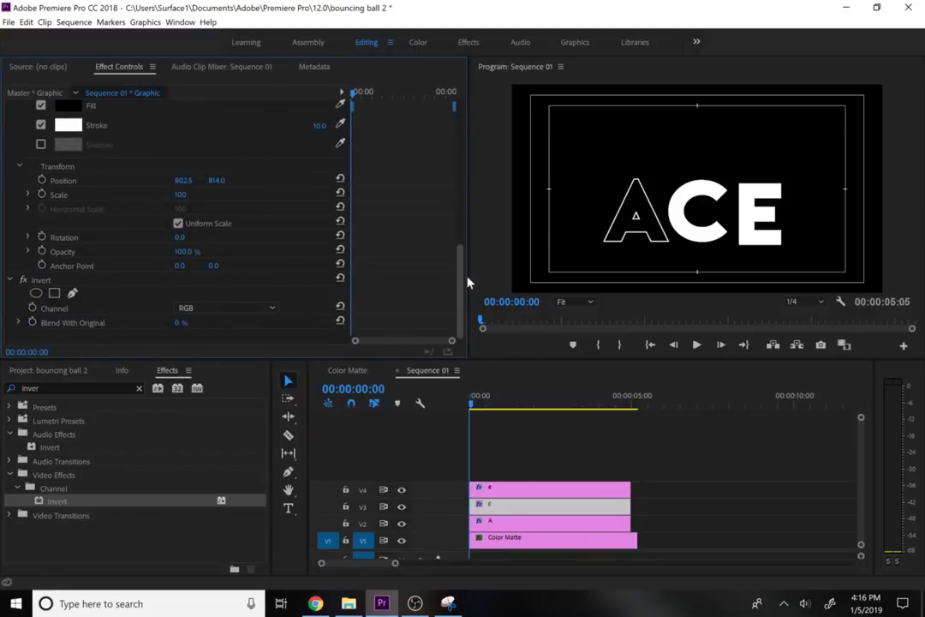
click(184, 324)
key(Return)
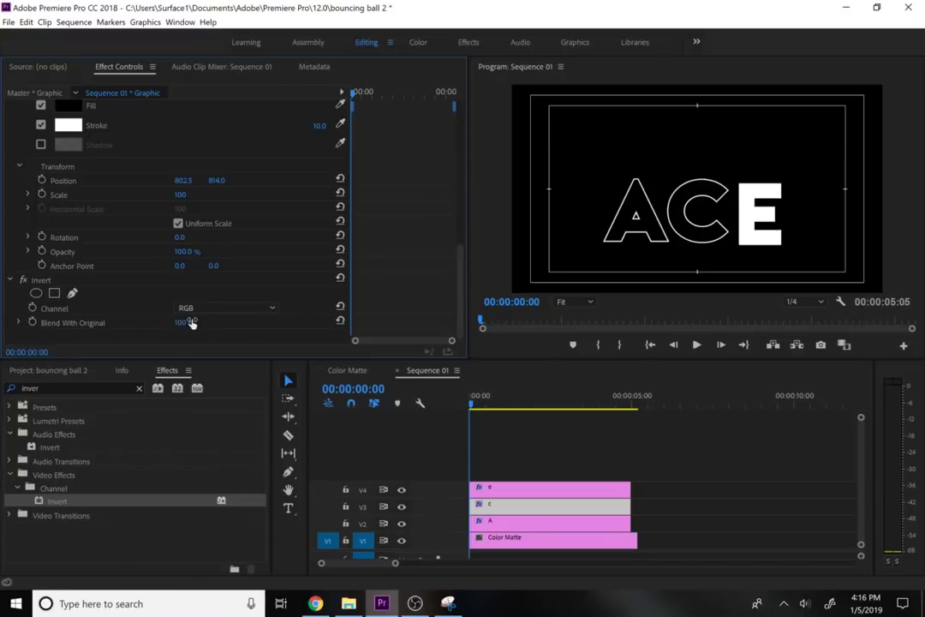
Set the e clip's Invert Blend With Original to 100% with a keyframe at 00:00:00:00
click(490, 488)
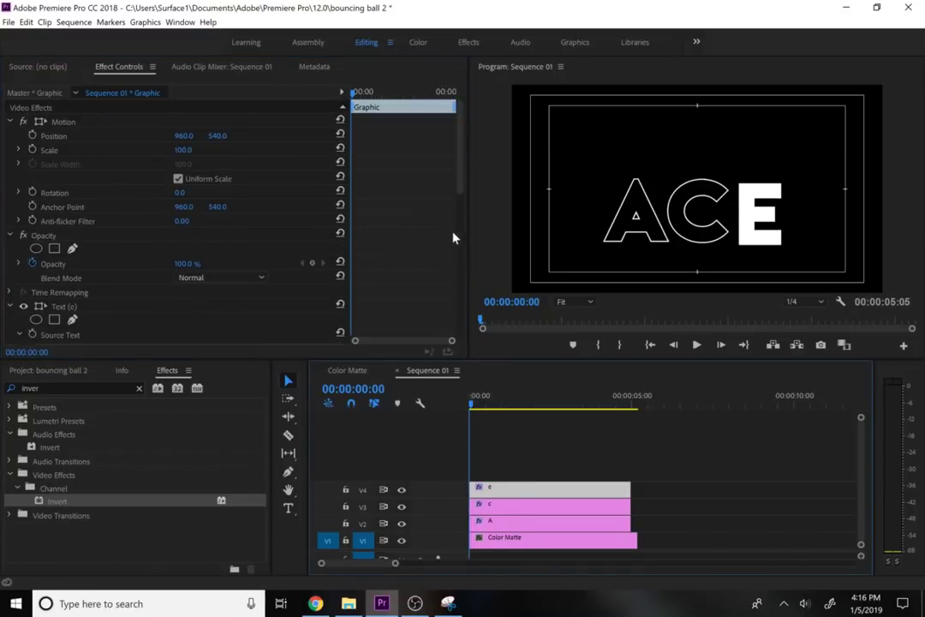
drag(453, 237, 460, 307)
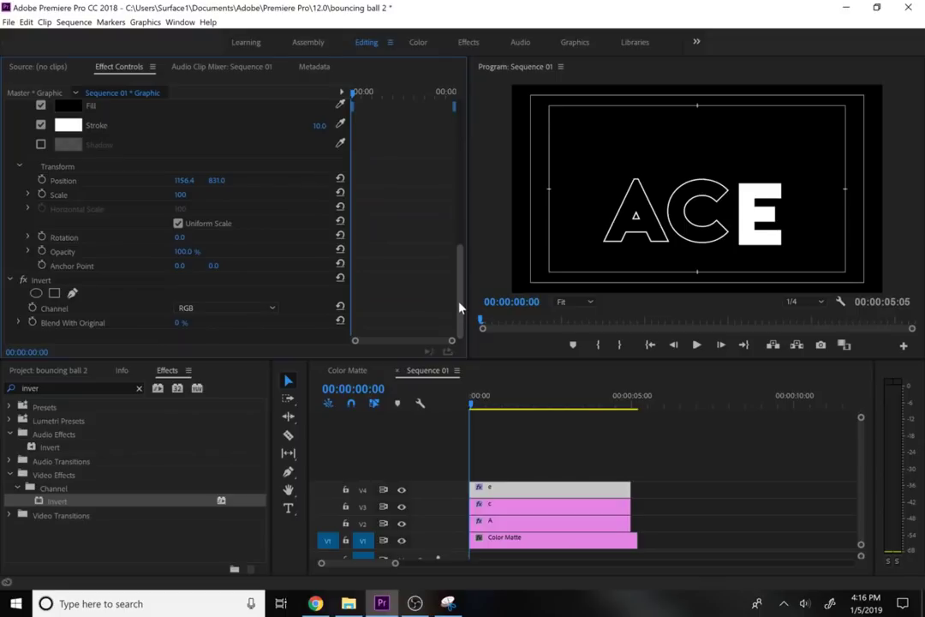
click(180, 322)
text(100)
key(Return)
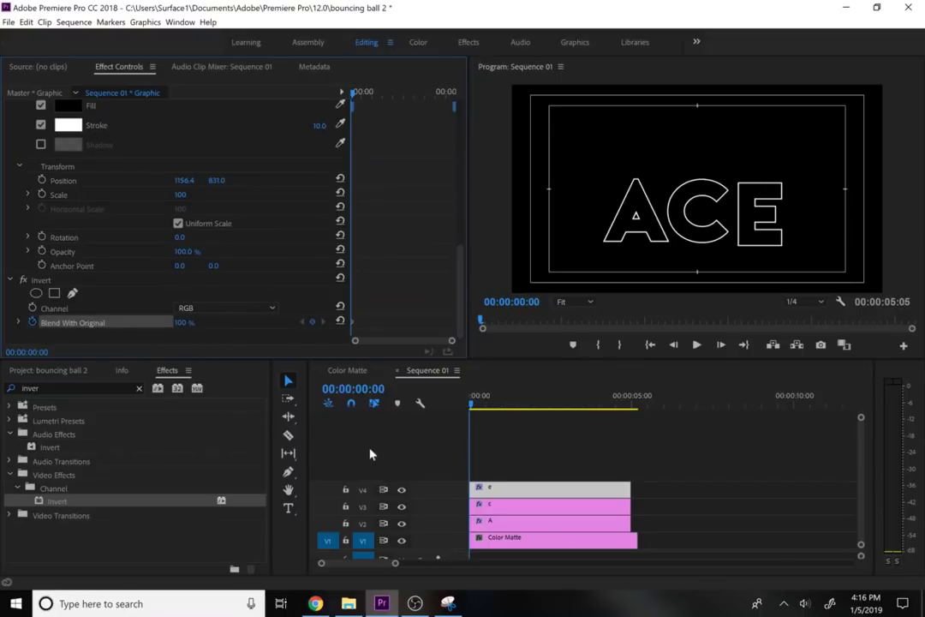
Add a Blend With Original keyframe to the c clip's Invert effect at 00:00:00:00
click(495, 510)
drag(462, 220, 465, 322)
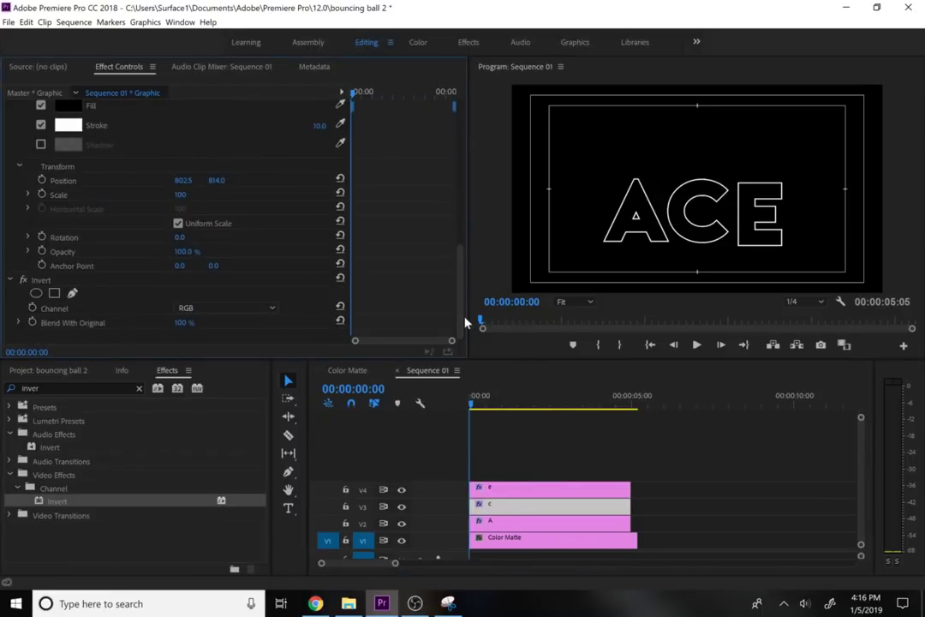
click(31, 323)
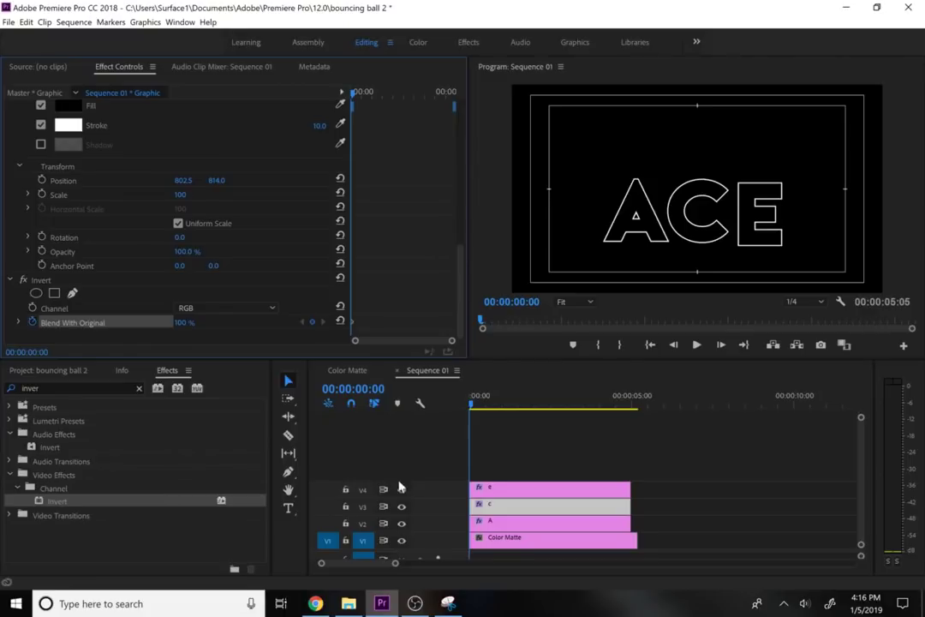
Place the 5:06 Color Matte bouncing-ball sequence on V5 at the start of Sequence 01, above the letter clips
click(48, 370)
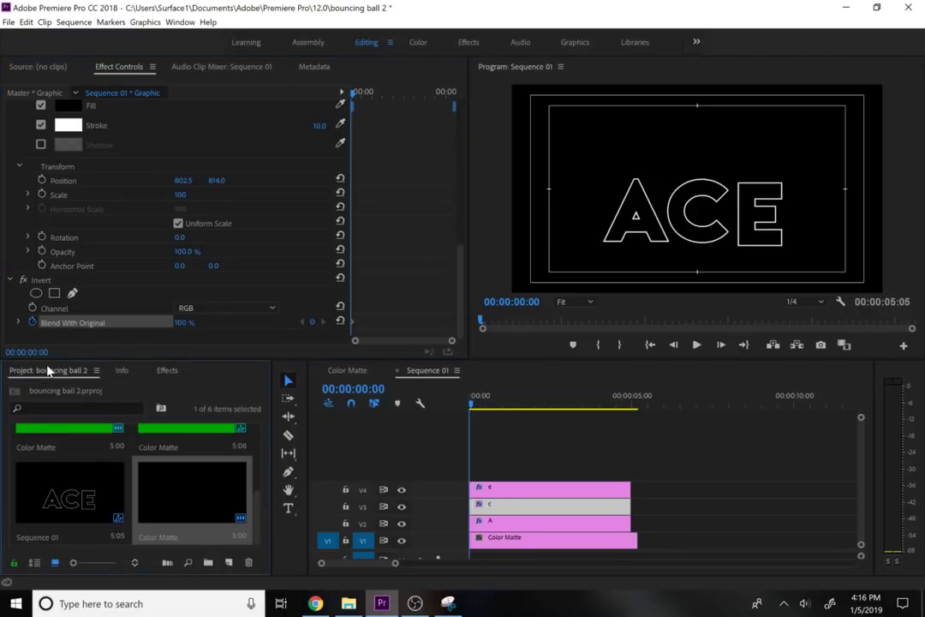
click(205, 434)
drag(205, 434, 471, 447)
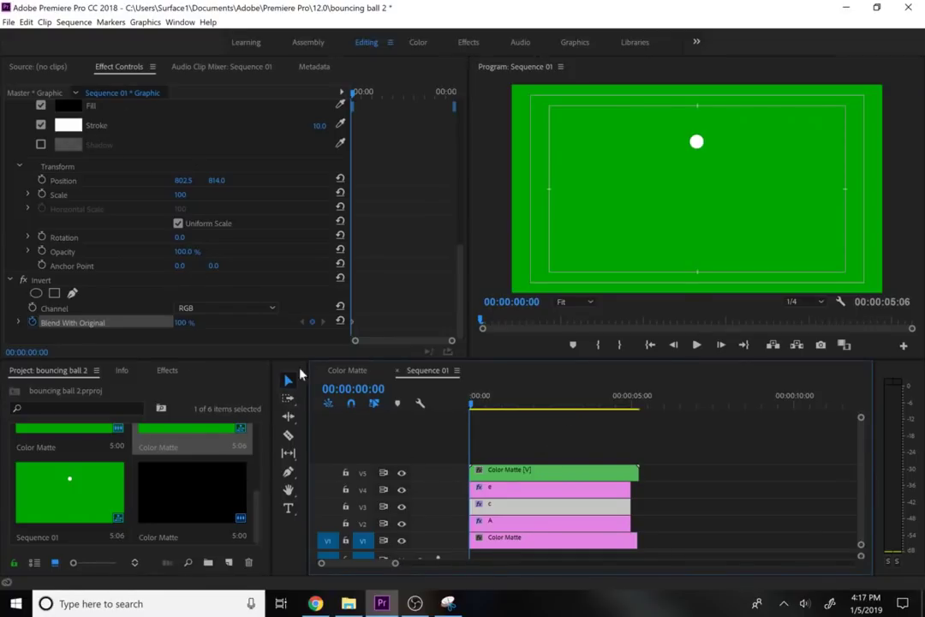
Delete the green matte on V1 of the nested Color Matte sequence and return to Sequence 01
click(342, 370)
click(482, 474)
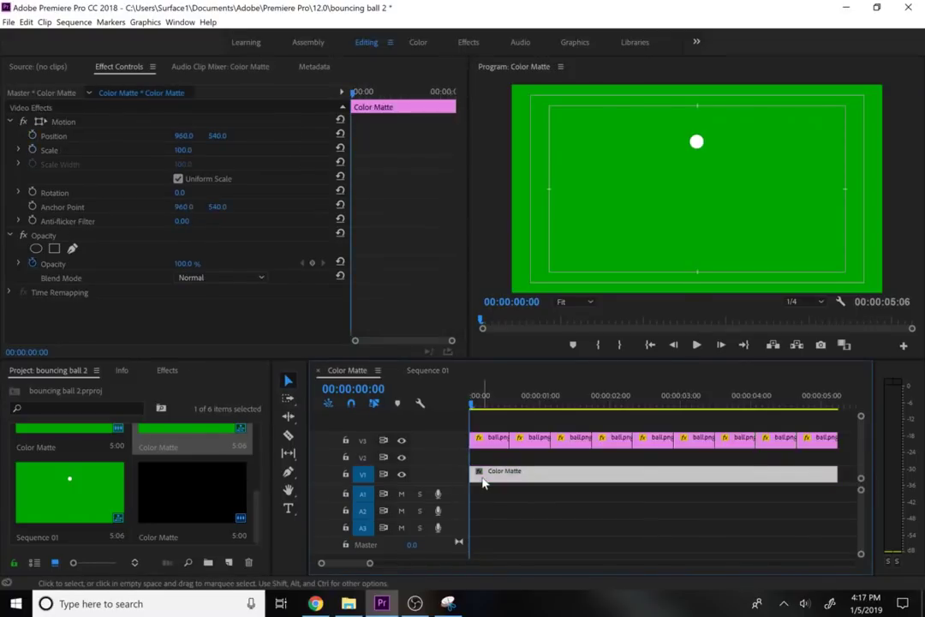
key(Delete)
click(413, 383)
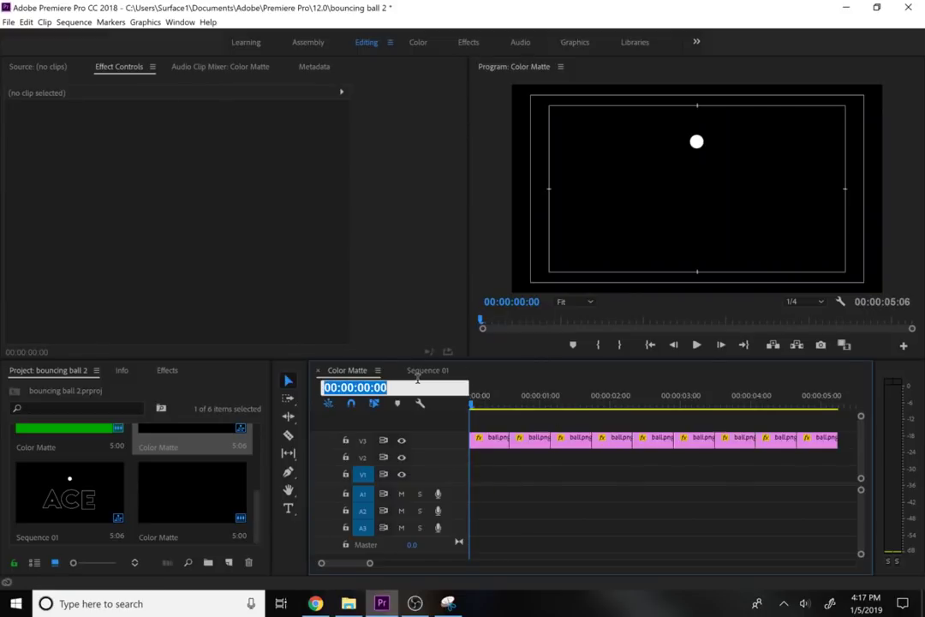
click(420, 371)
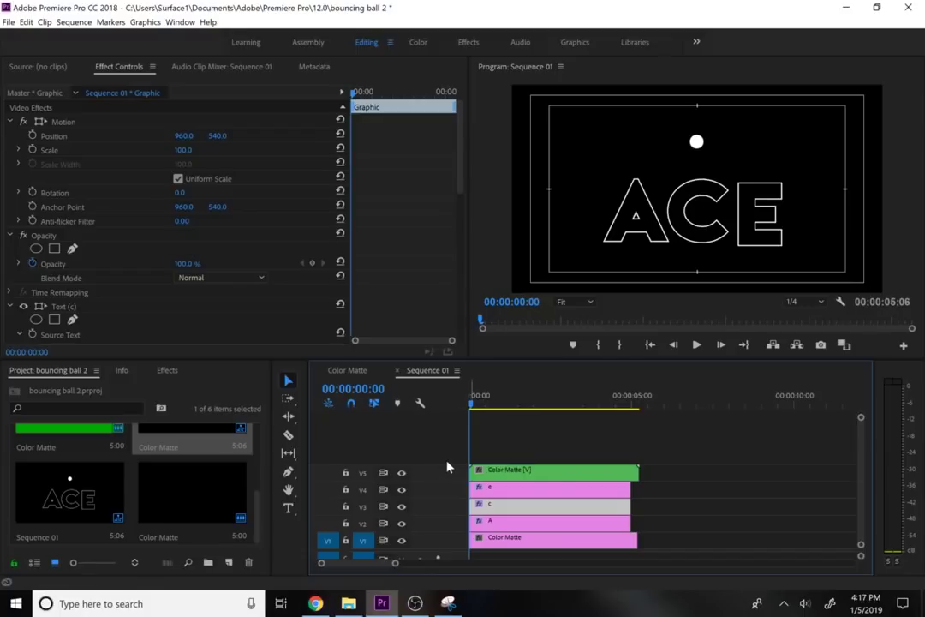
Move the nested ball clip to Position about 301, 480, above and left of the A, and keyframe Position at 00:00:00:00
click(548, 471)
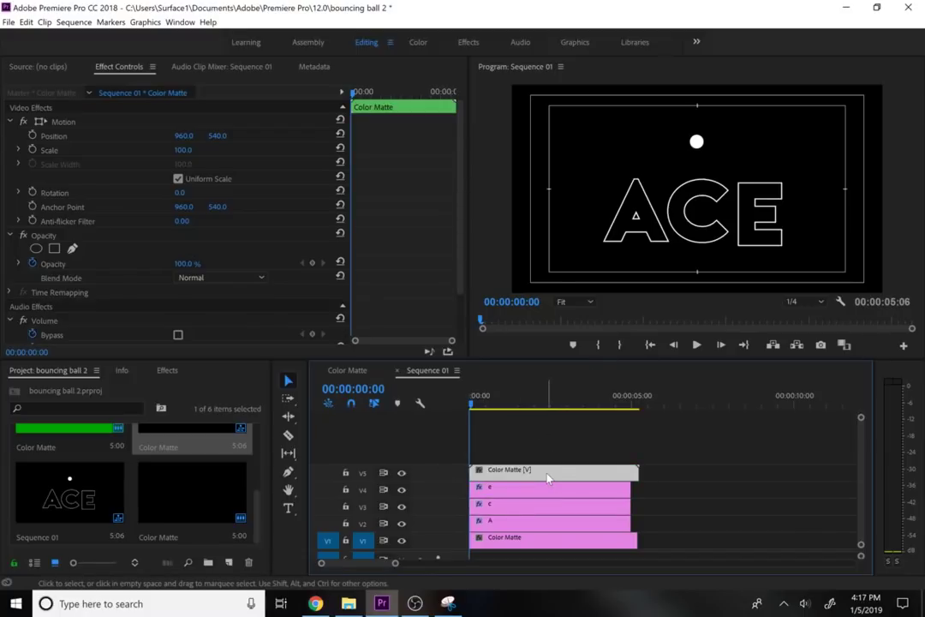
click(60, 122)
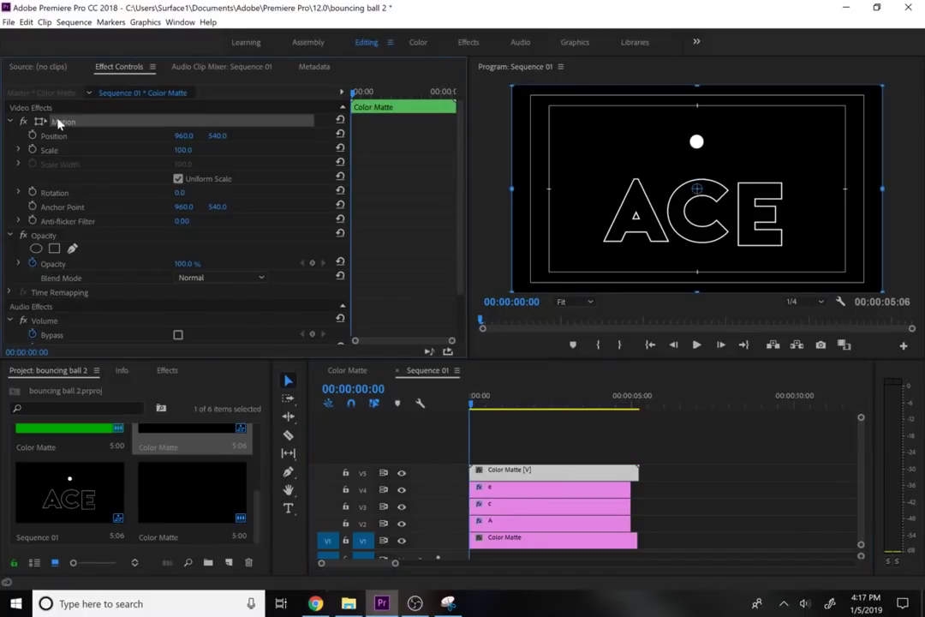
drag(698, 147, 571, 135)
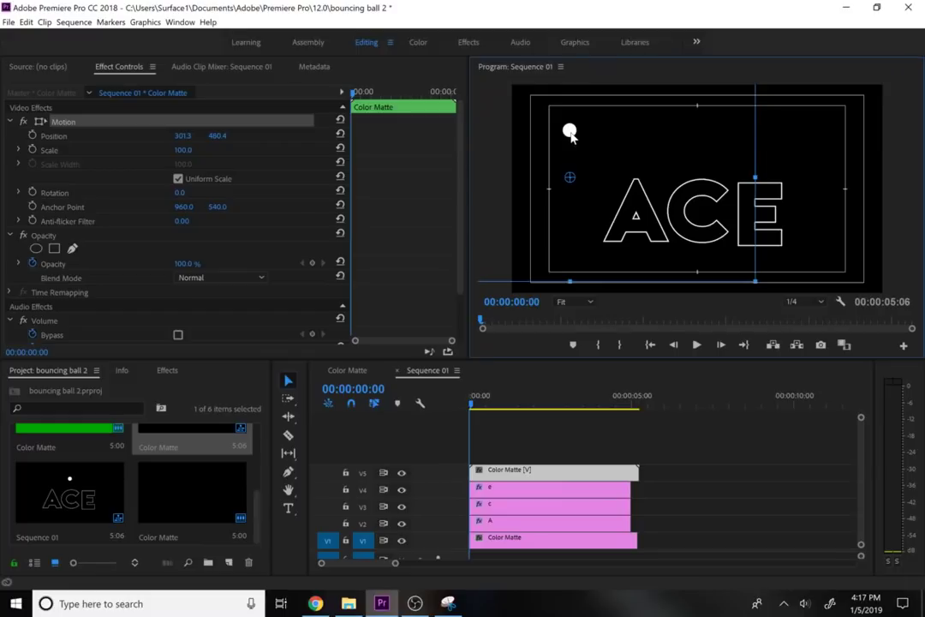
click(32, 135)
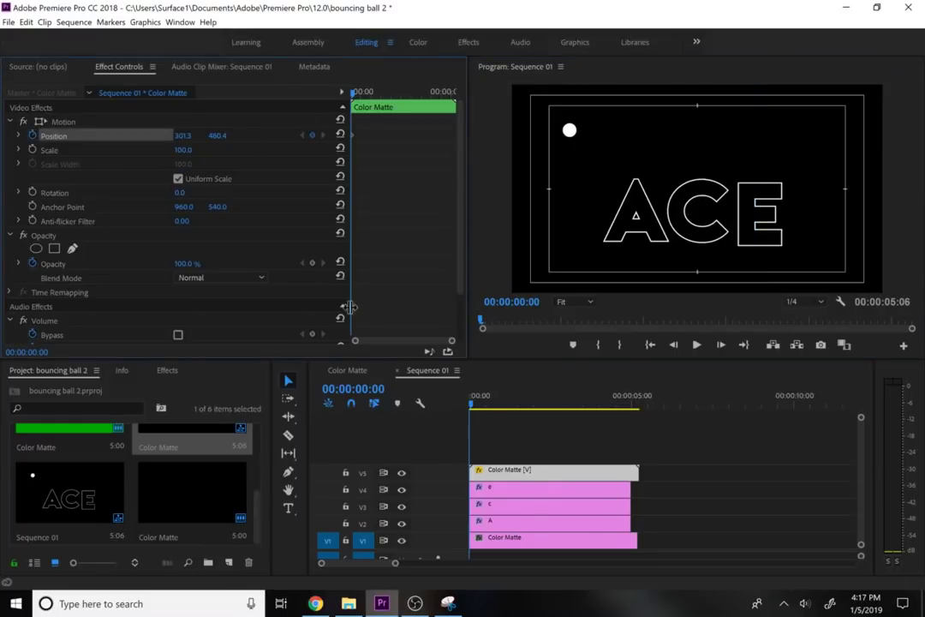
At the squash frame 00:00:00:20, move the ball clip to Position about 273, 568 to match the letters' baseline
click(698, 351)
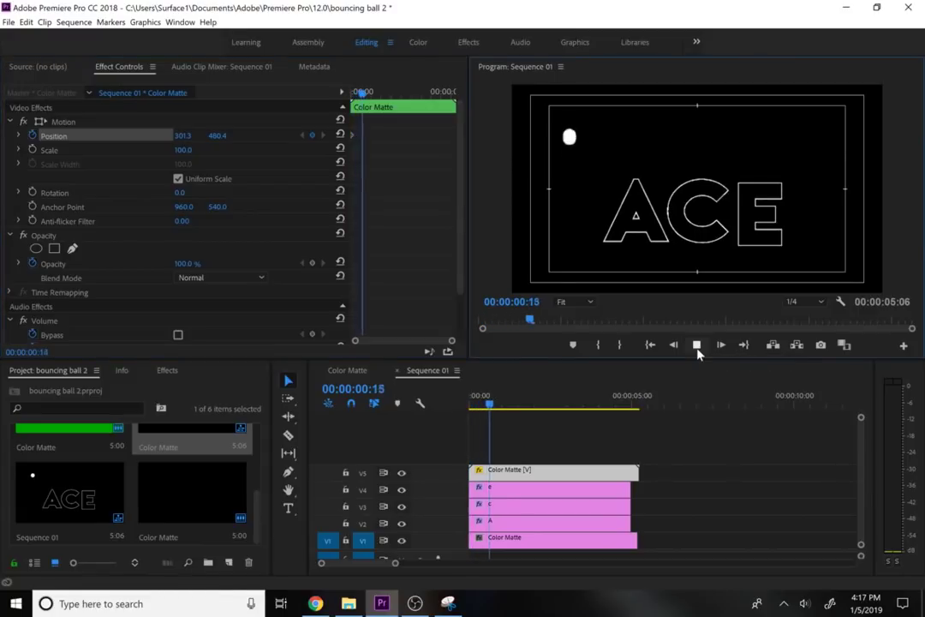
click(697, 351)
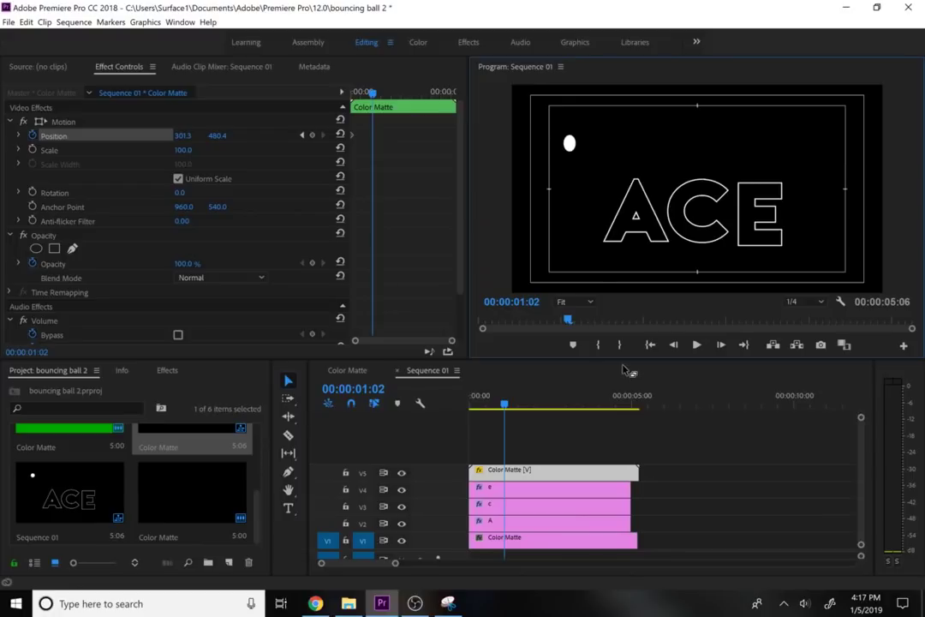
key(Left)
key(Left)
key(Left)
key(Left)
key(Left)
key(Left)
key(Left)
key(Left)
key(Left)
key(Left)
key(Left)
key(Left)
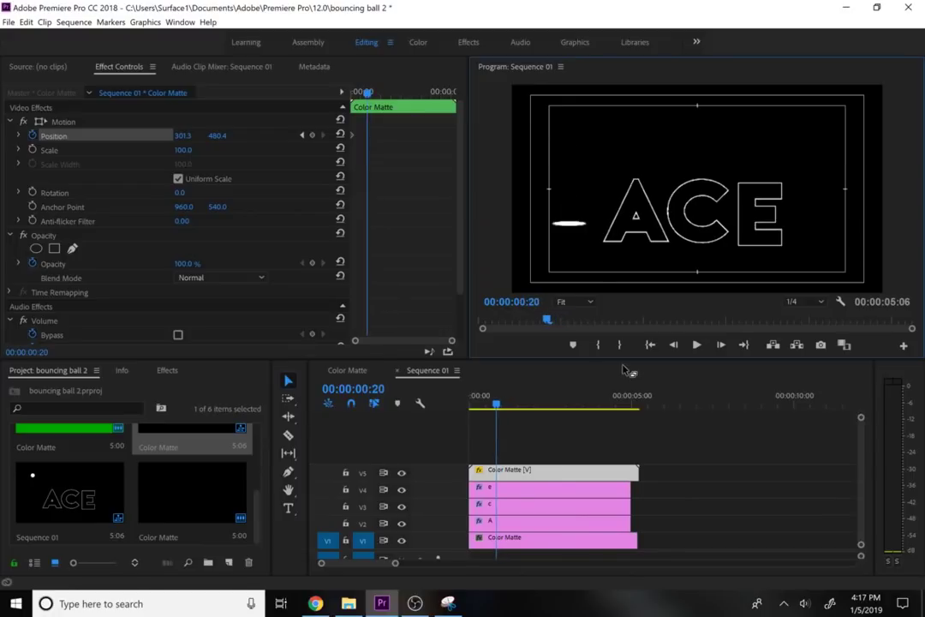
key(Left)
key(Right)
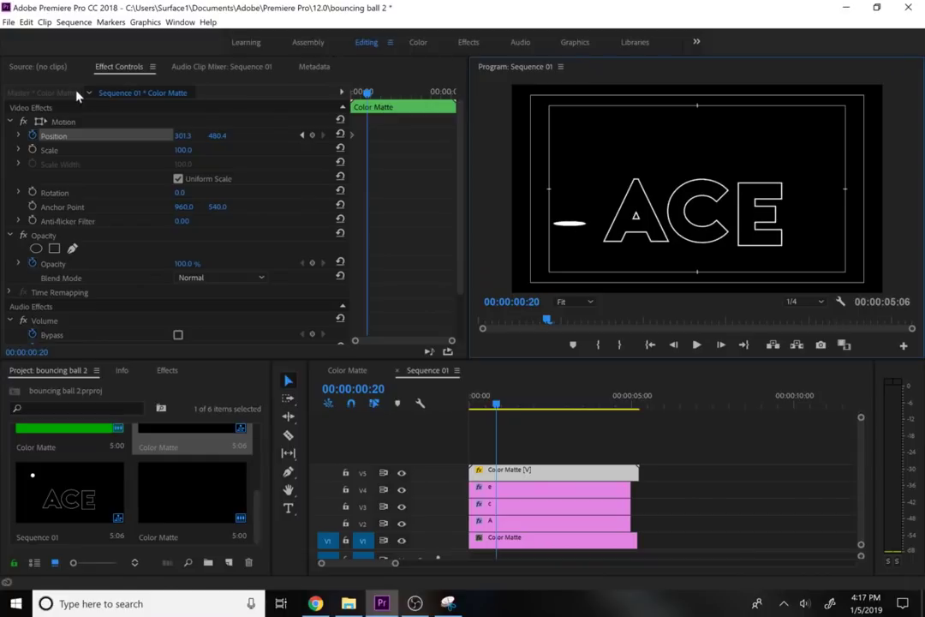
click(62, 122)
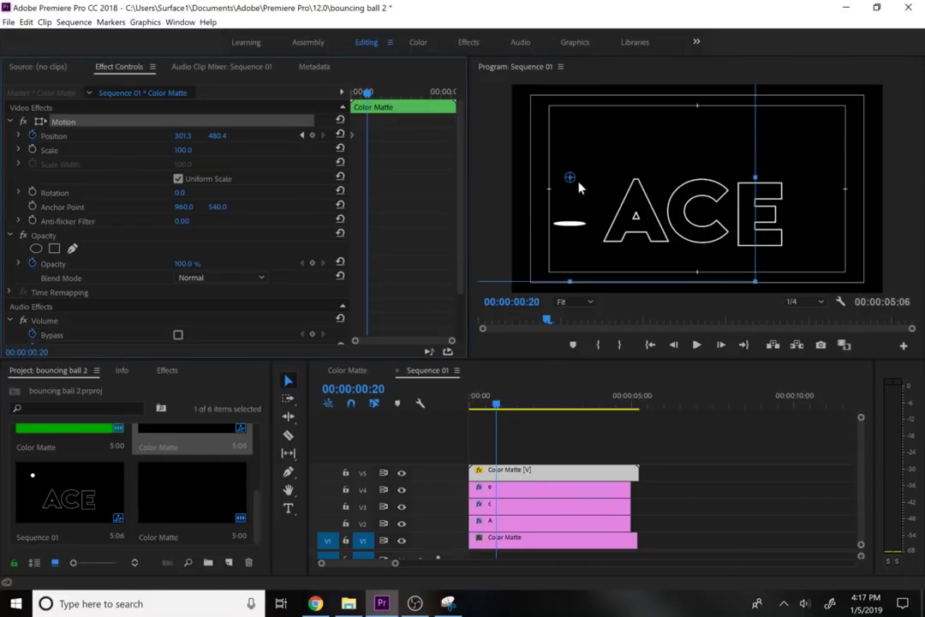
drag(570, 228, 565, 246)
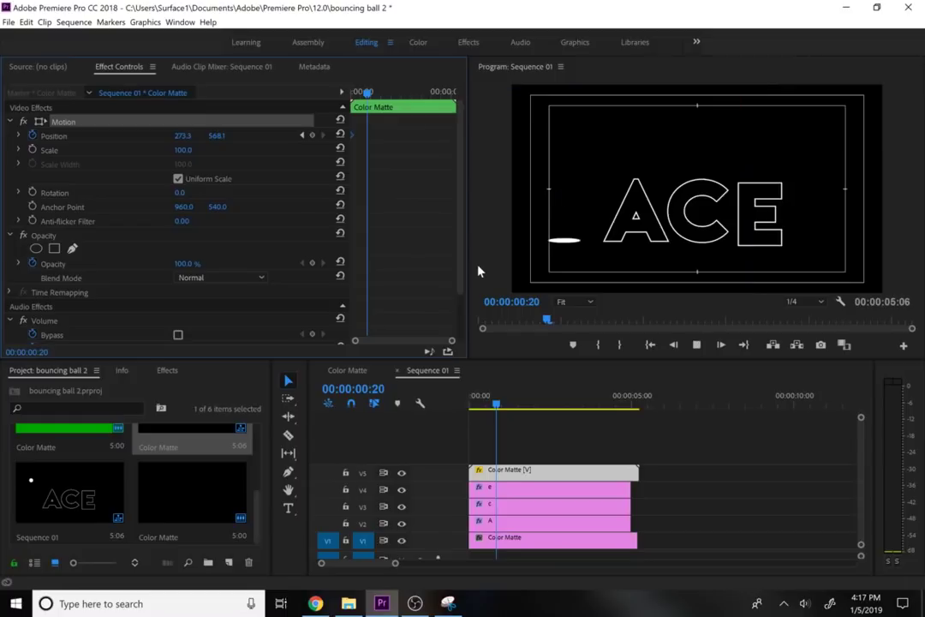
Add a Position keyframe to the ball clip at the squashed bounce frame, 00:00:02:00
key(space)
key(space)
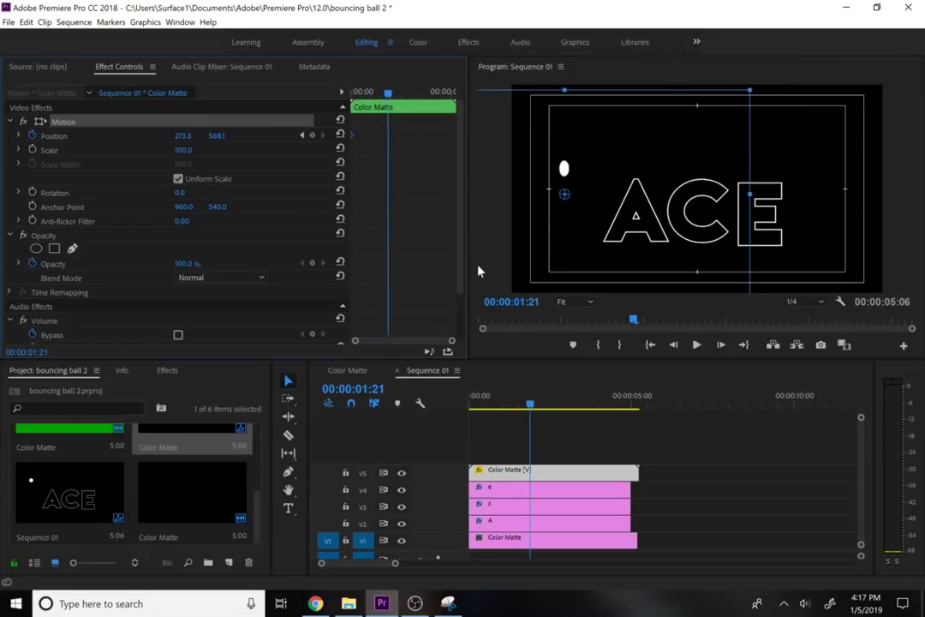
key(space)
key(space)
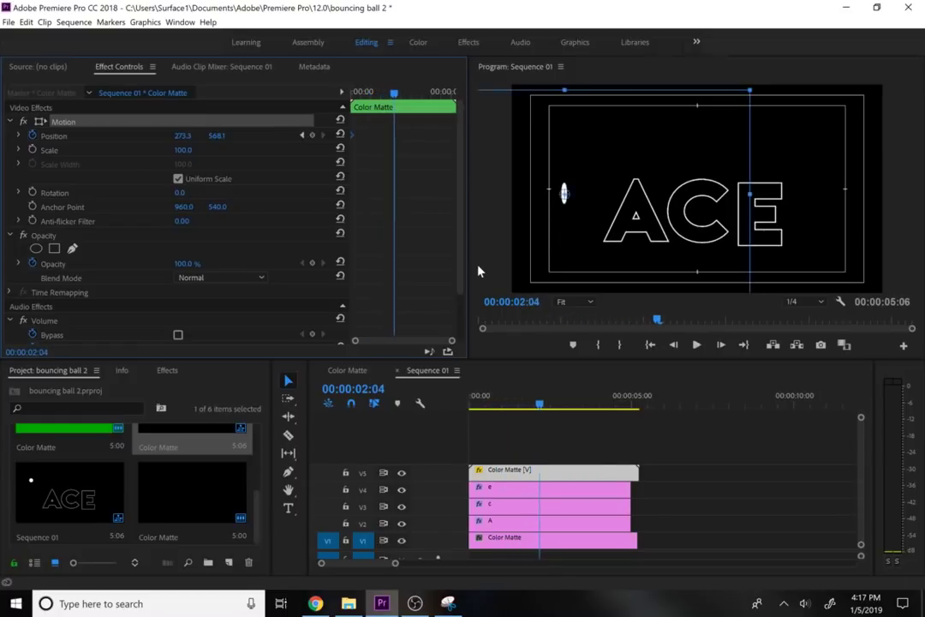
key(Left)
key(Left)
key(Right)
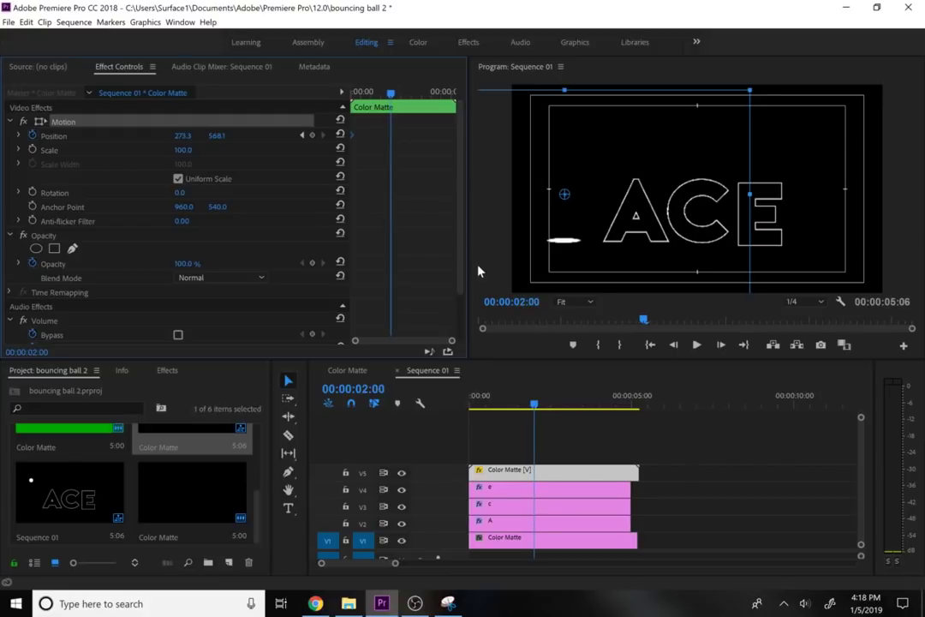
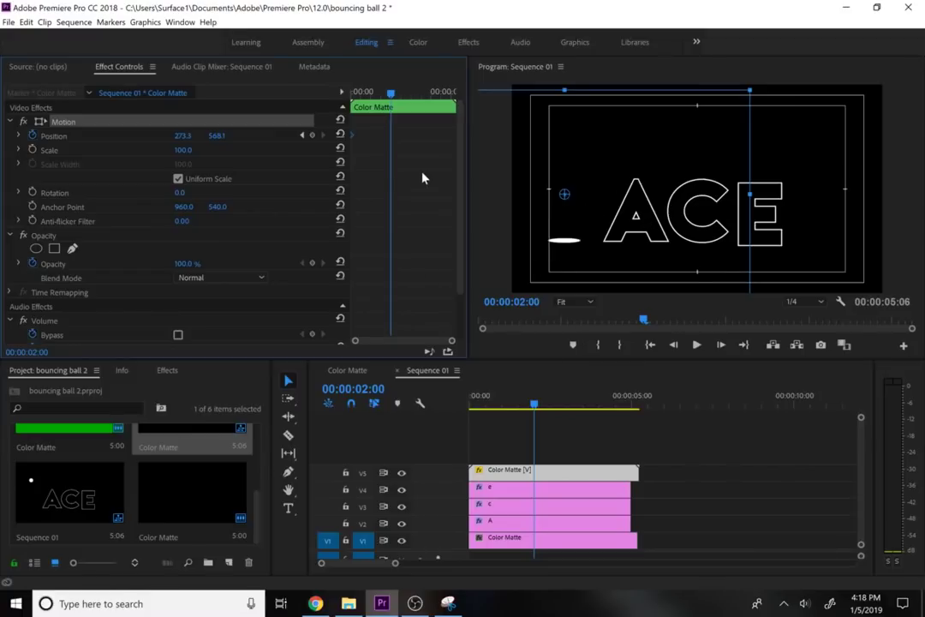
click(314, 136)
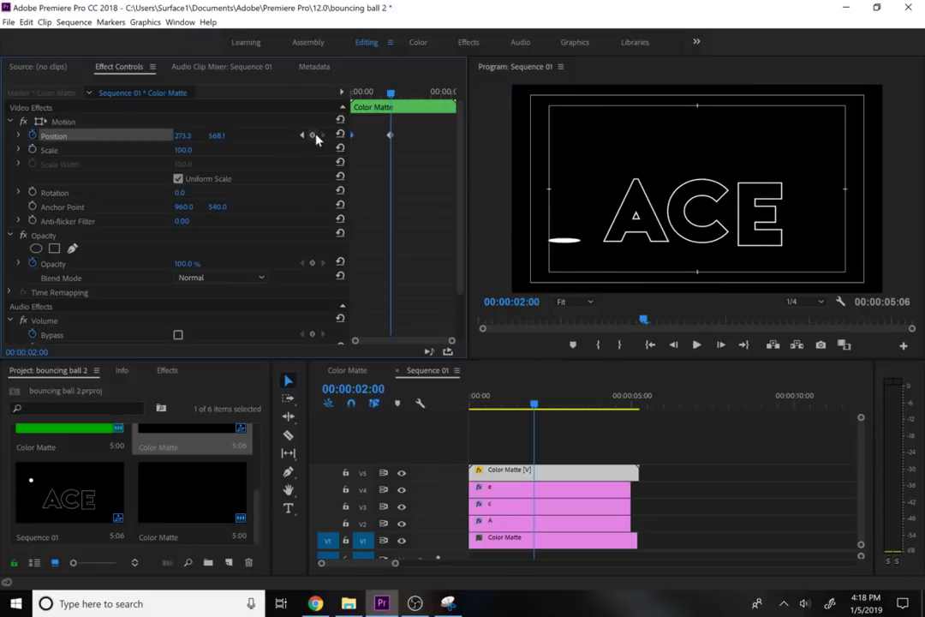
At 00:00:02:08, move the ball clip up and toward the A, to Position about 494, 358
click(720, 346)
click(720, 347)
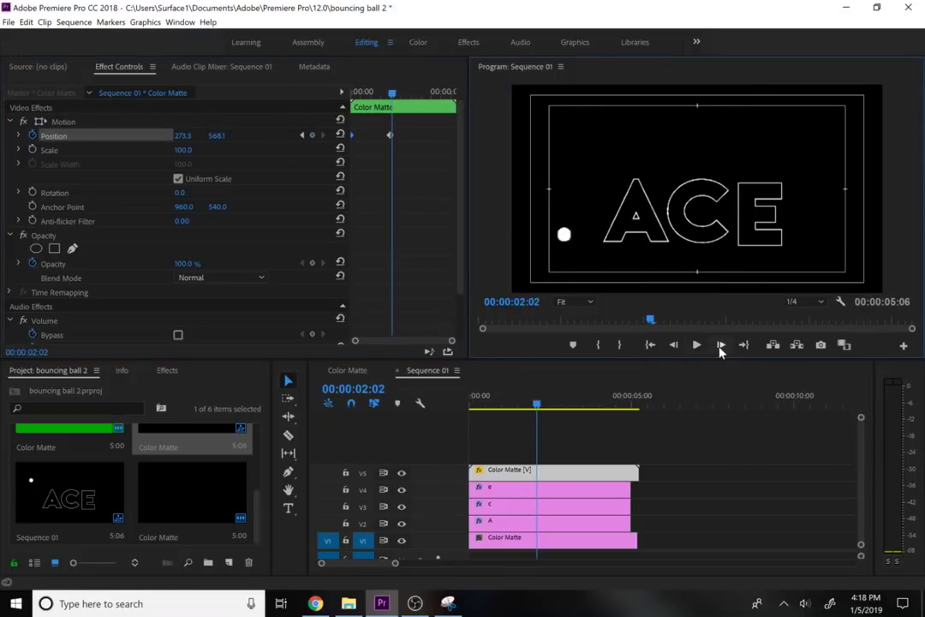
click(720, 347)
click(721, 347)
click(721, 347)
click(720, 347)
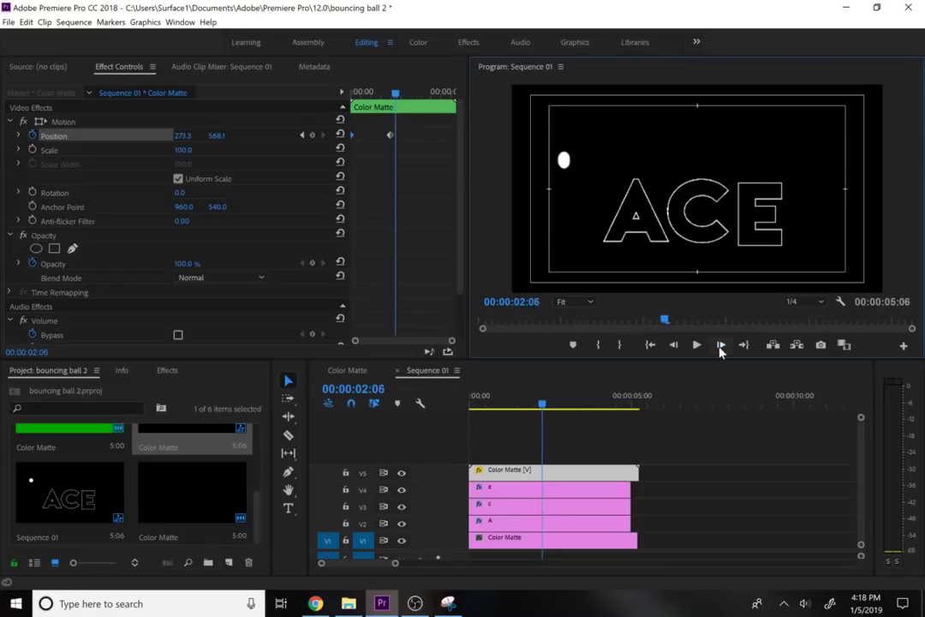
click(721, 347)
click(721, 346)
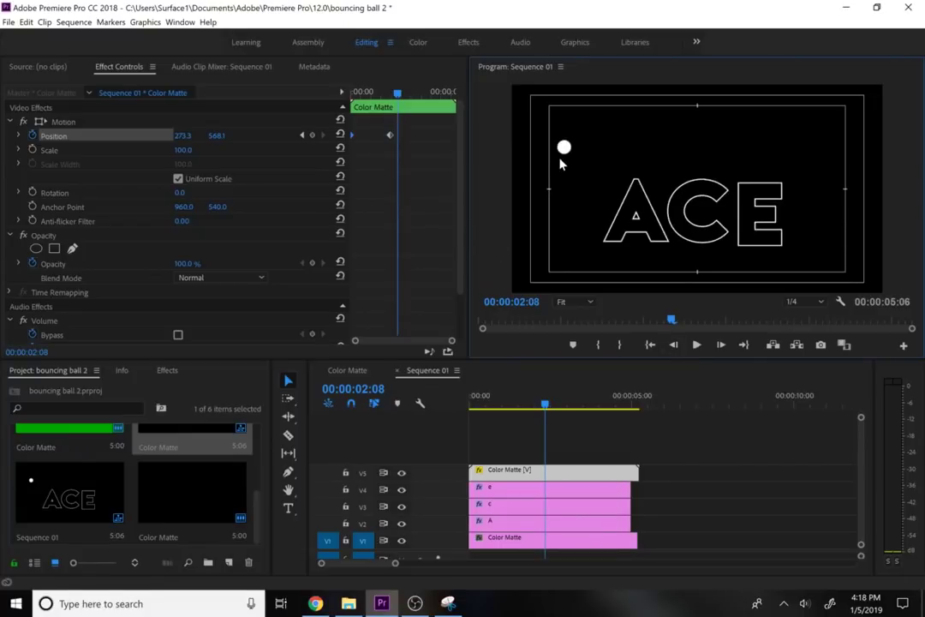
click(72, 122)
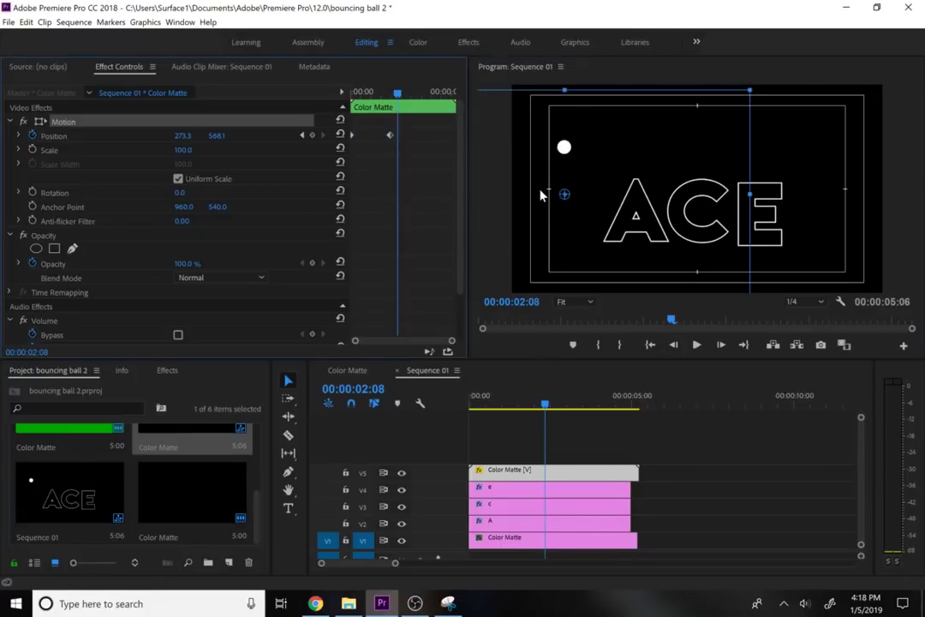
drag(568, 146, 607, 106)
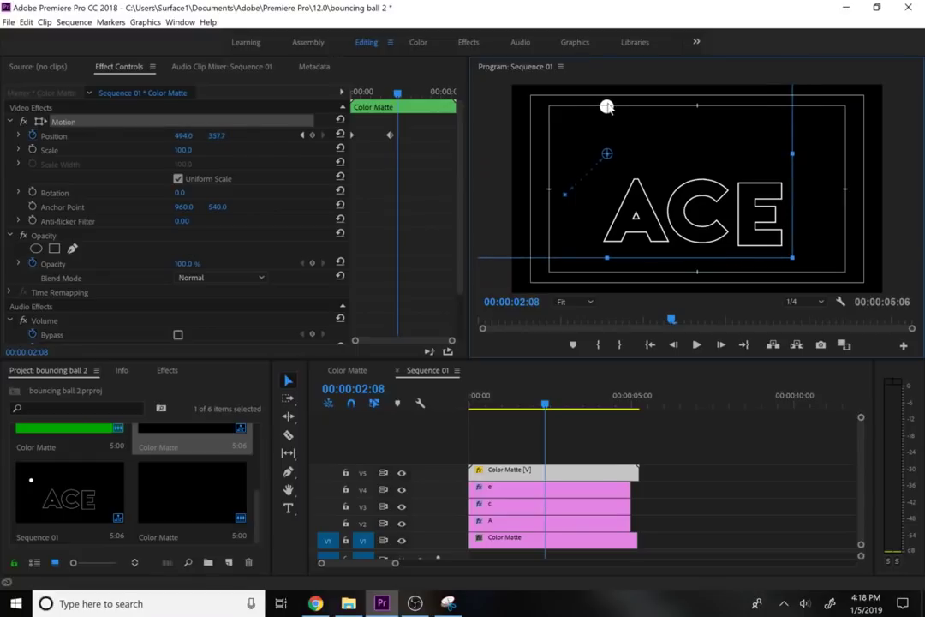
At the squash frame 00:00:02:14, place the ball clip on top of the A, at Position about 638, 231
click(721, 344)
click(721, 344)
click(721, 344)
click(721, 344)
click(721, 344)
click(722, 344)
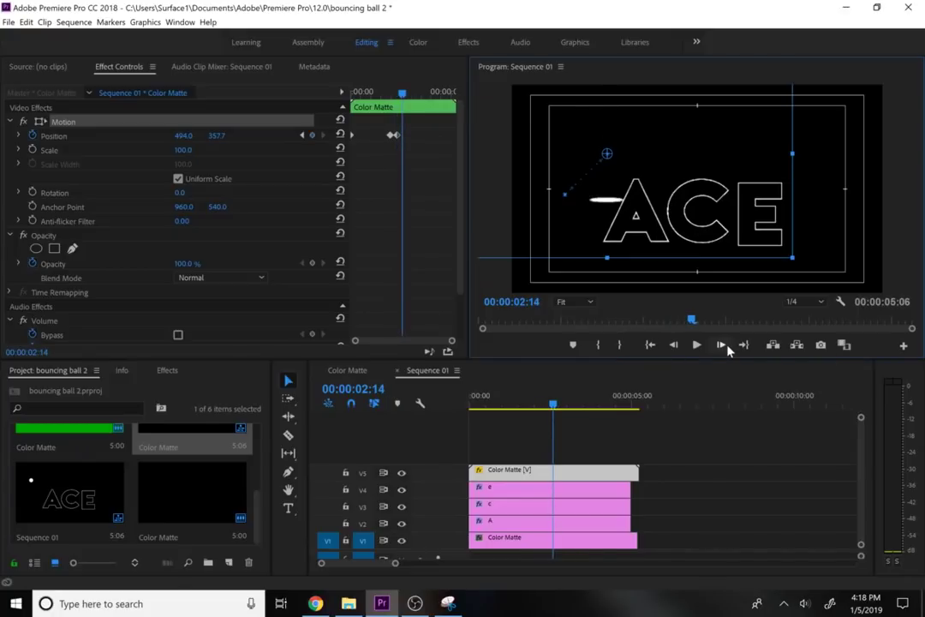
click(723, 346)
click(723, 346)
click(674, 346)
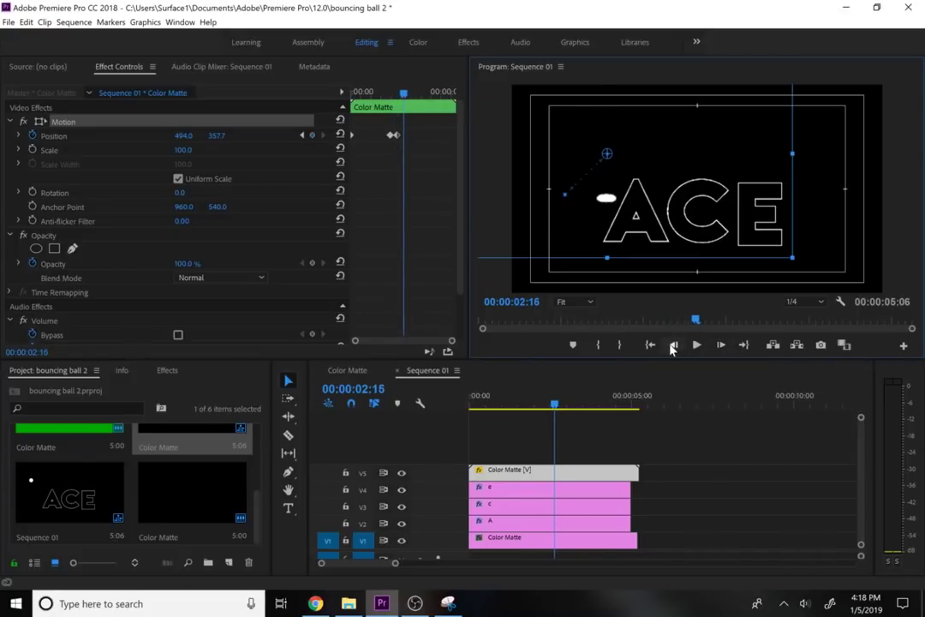
click(673, 346)
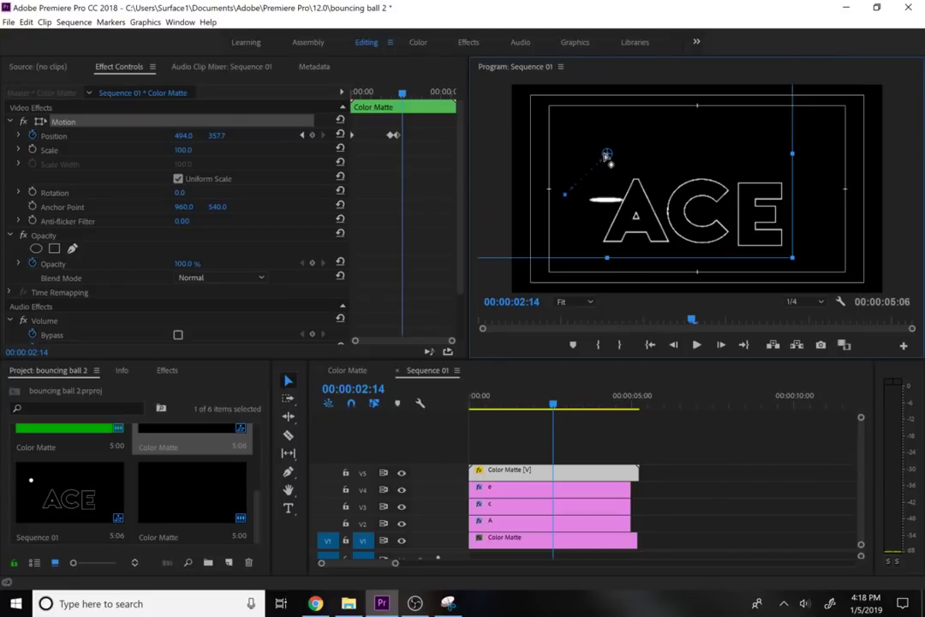
mouse_move(606, 153)
mouse_down()
mouse_move(619, 134)
mouse_move(613, 147)
mouse_up()
key(ctrl+z)
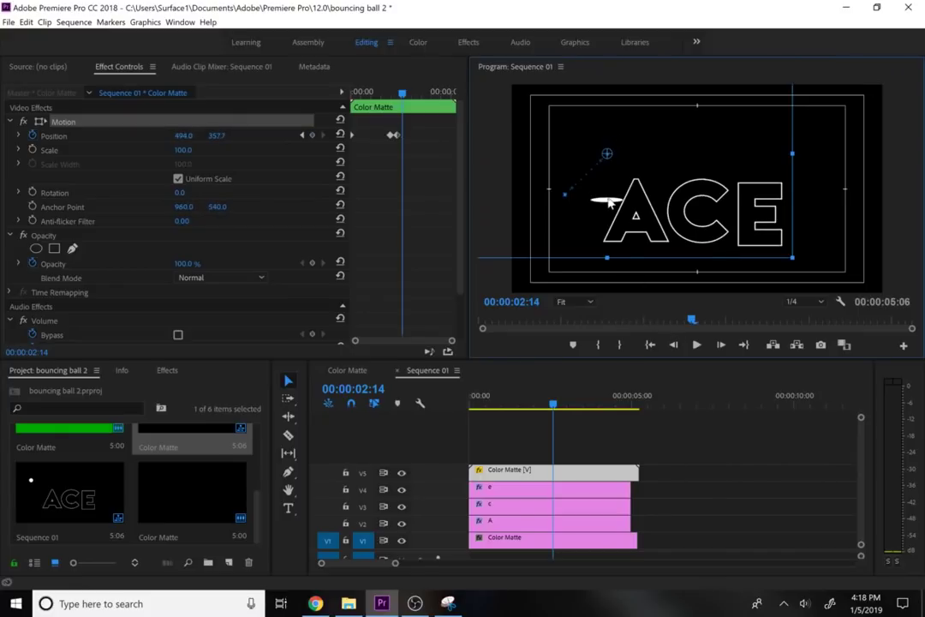
drag(607, 202, 636, 179)
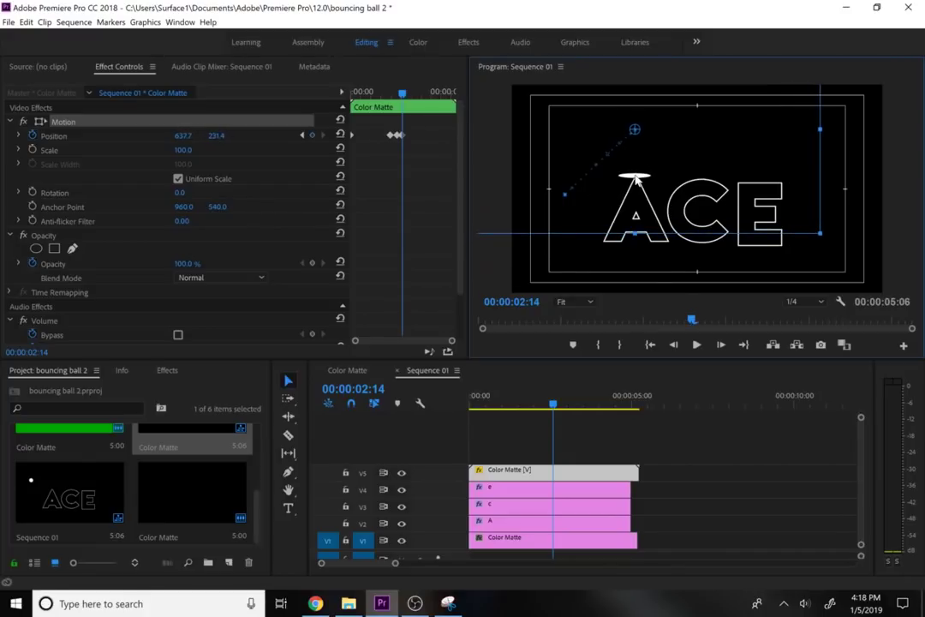
At the high point 00:00:02:22, move the ball clip between the A and C, to Position about 830, 221
click(723, 350)
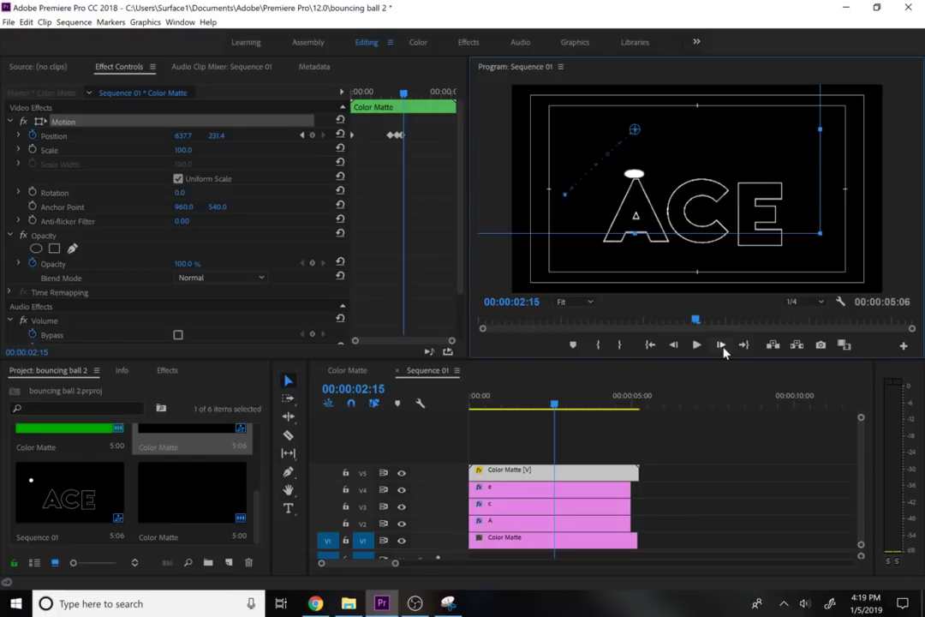
click(721, 345)
click(722, 345)
click(721, 346)
click(721, 345)
click(721, 345)
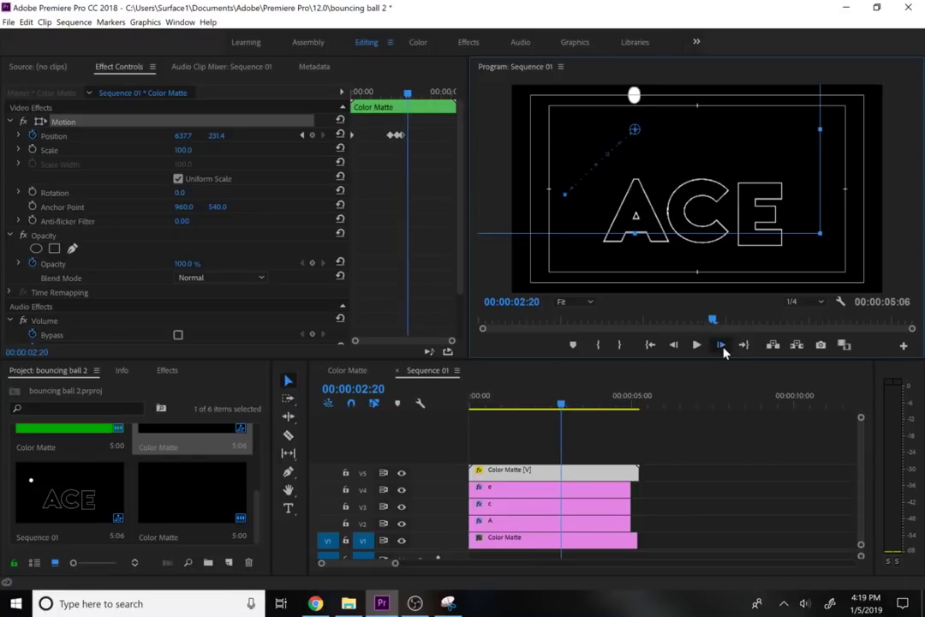
click(723, 349)
click(722, 349)
click(722, 348)
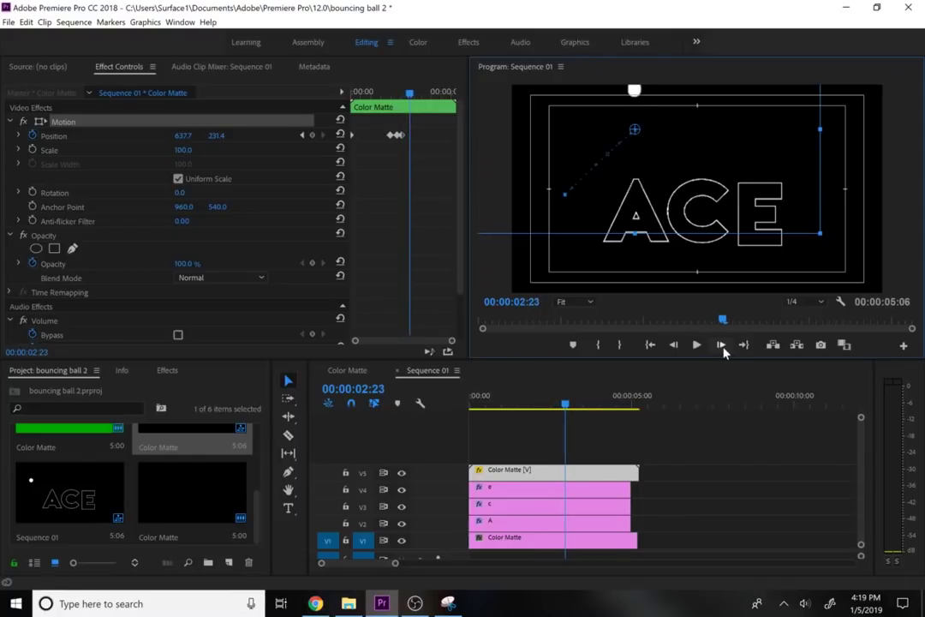
click(673, 344)
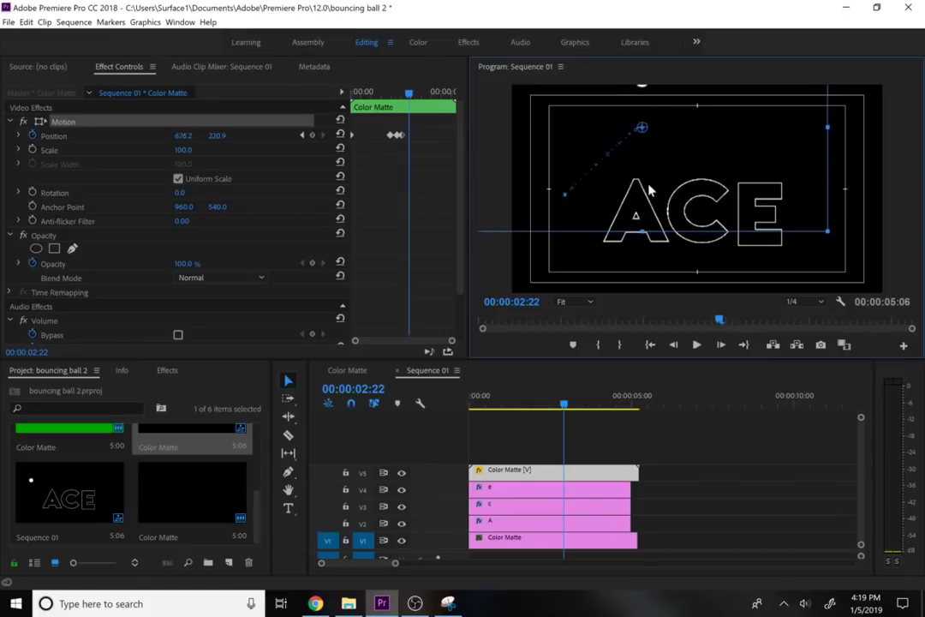
drag(649, 190, 677, 190)
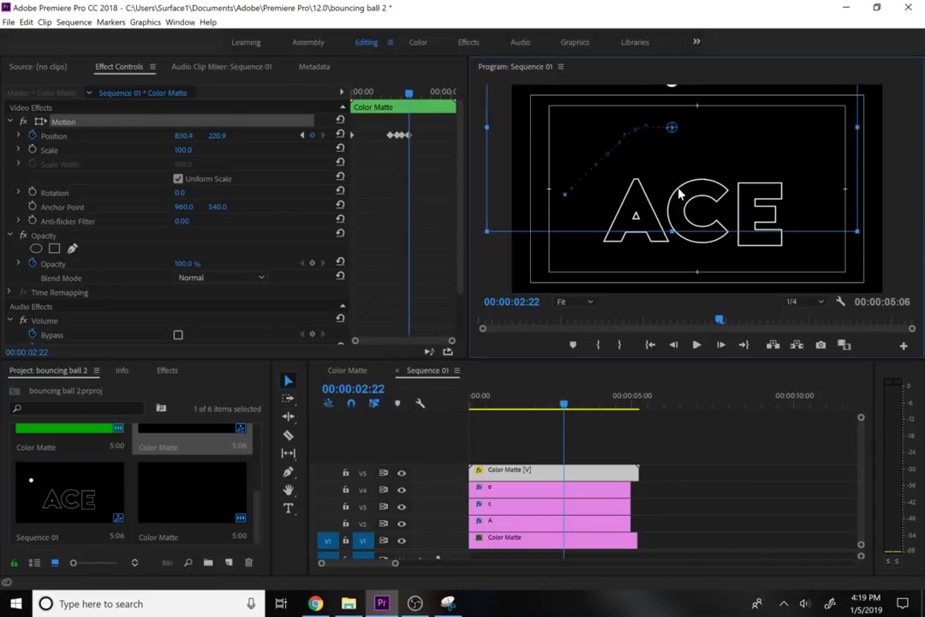
At the squash frame 00:00:03:04, set the ball clip on top of the C, at Position about 974, 242
click(720, 344)
click(720, 344)
click(720, 344)
click(720, 345)
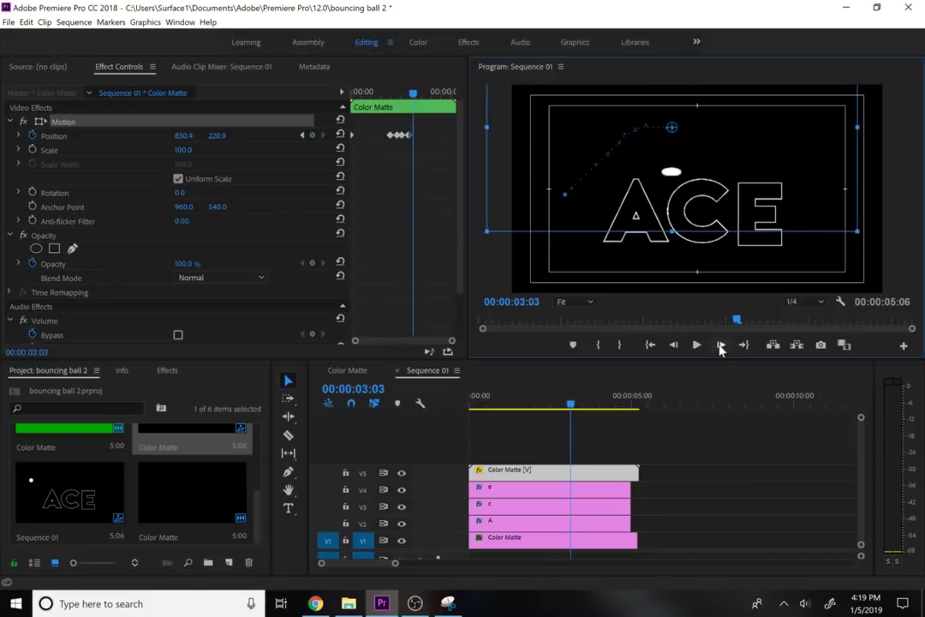
click(720, 344)
click(721, 345)
drag(657, 178, 685, 182)
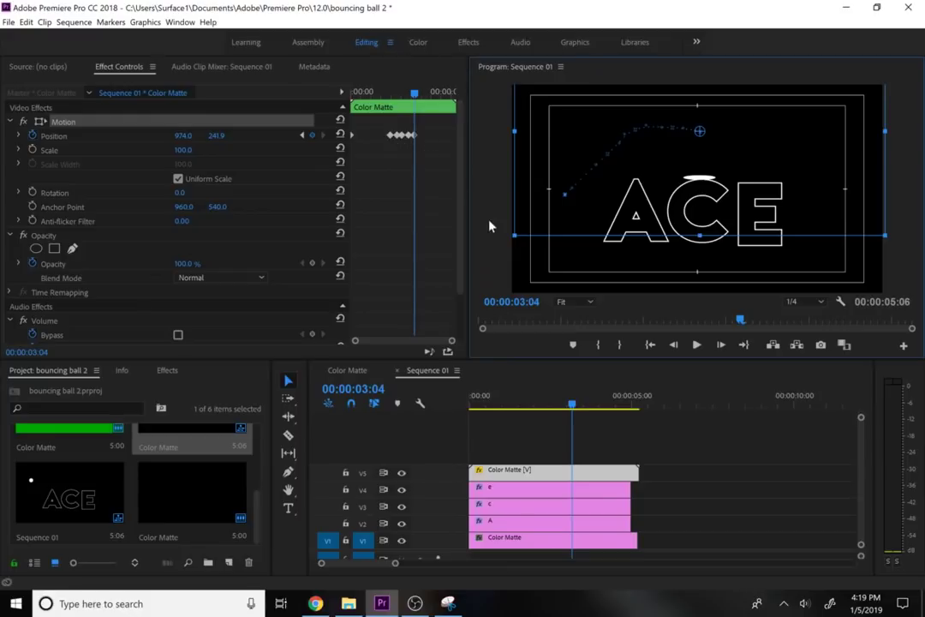
At the high point 00:00:03:12, move the ball clip horizontally between the C and E, to Position about 1146, 242
click(724, 345)
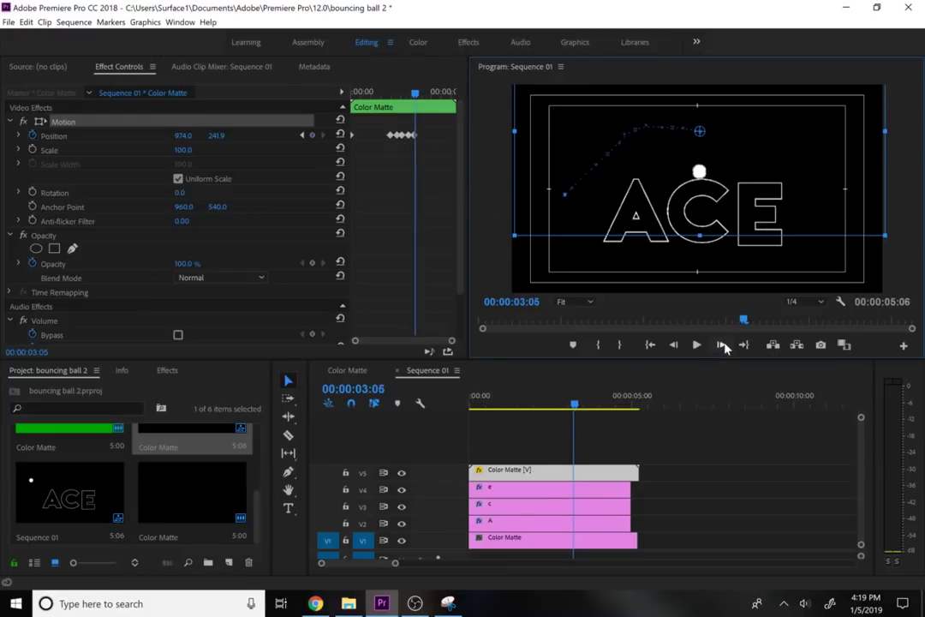
click(723, 345)
click(724, 345)
click(724, 346)
click(724, 345)
click(724, 345)
click(724, 345)
click(724, 346)
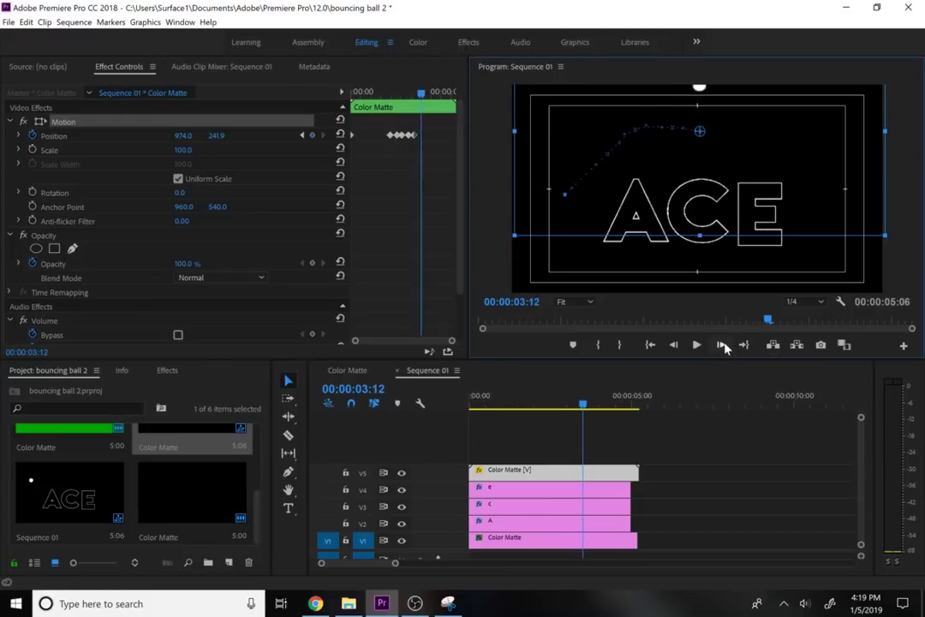
click(724, 345)
click(675, 345)
drag(701, 220, 728, 221)
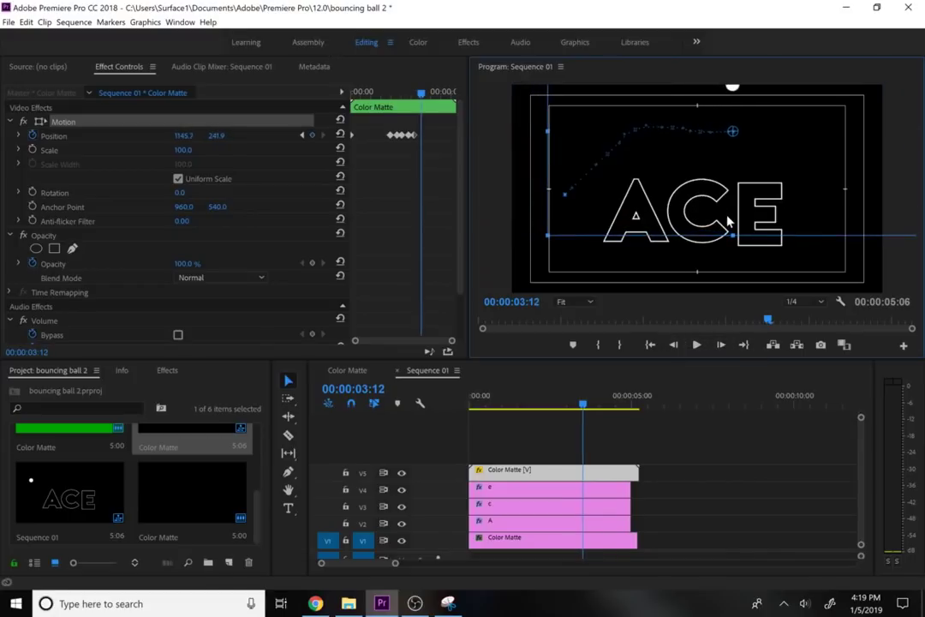
At the squash frame 00:00:03:18, set the ball clip on top of the E, at Position about 1275, 256
click(720, 345)
click(720, 344)
click(720, 344)
click(721, 344)
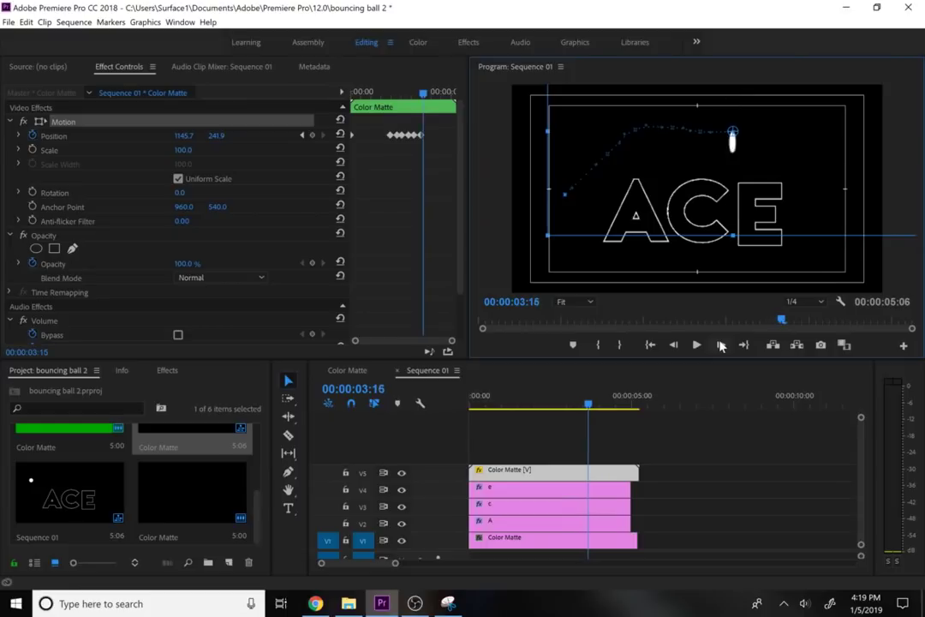
click(720, 344)
click(721, 344)
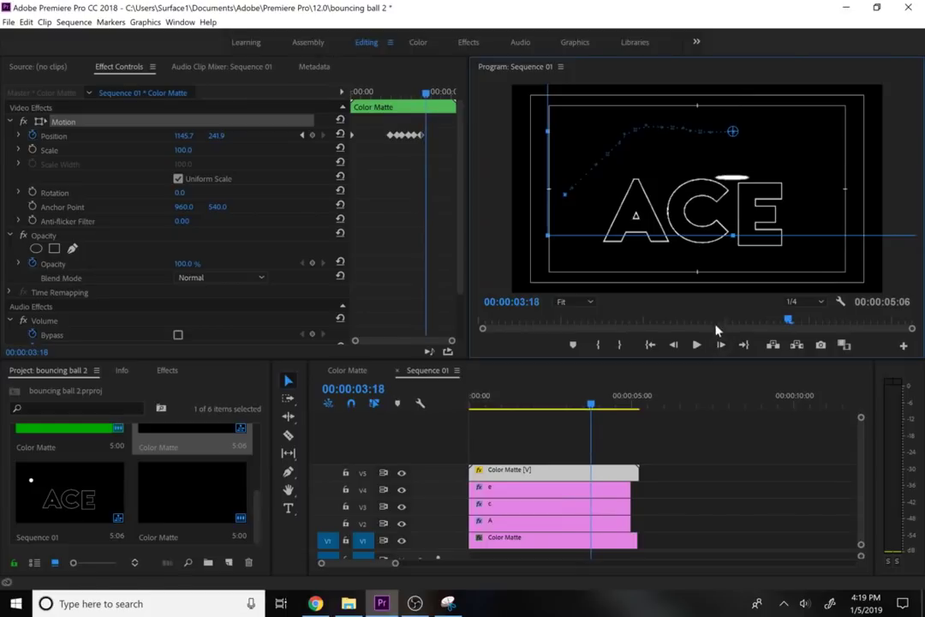
click(721, 345)
click(675, 345)
drag(738, 182, 761, 187)
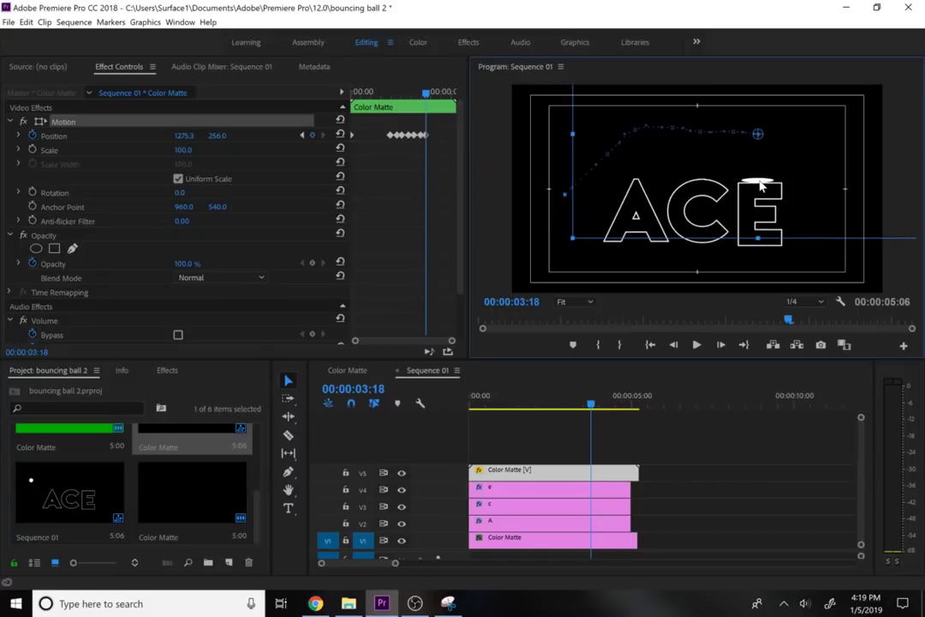
At the high point 00:00:04:02, move the ball clip past the E, to Position about 1580, 270
click(725, 345)
click(725, 344)
click(725, 344)
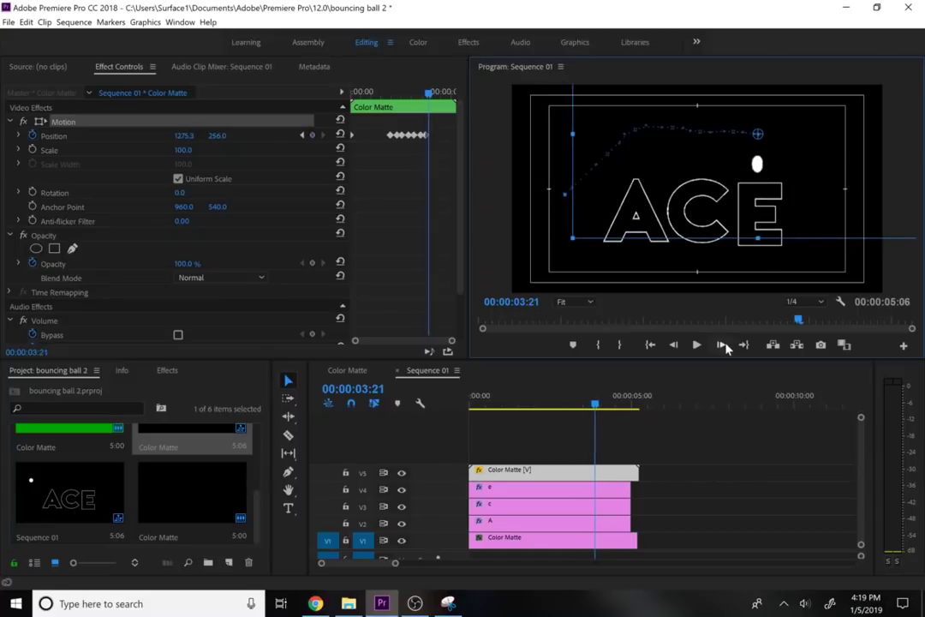
click(725, 345)
click(724, 344)
click(725, 344)
click(725, 345)
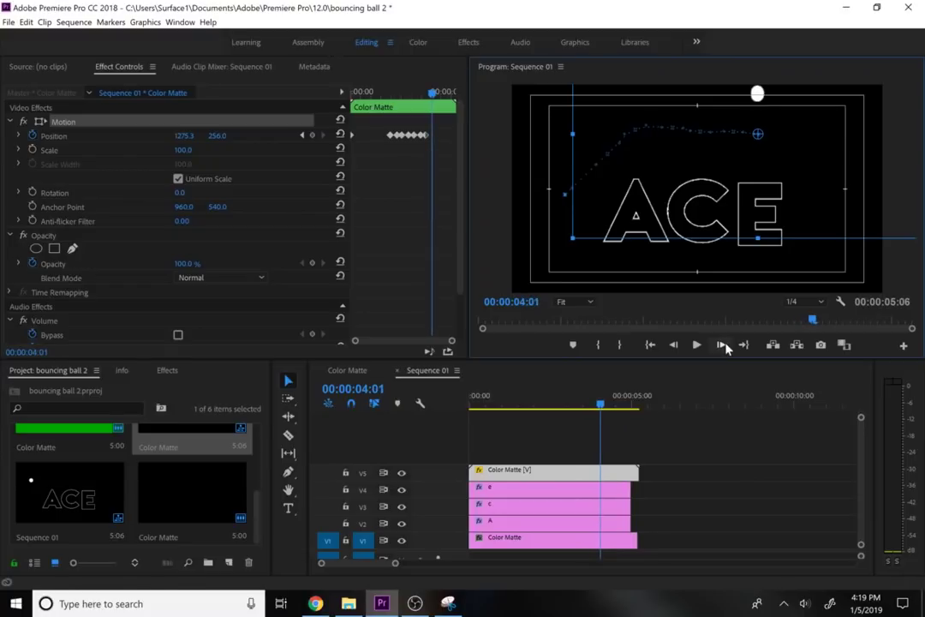
click(724, 344)
click(753, 244)
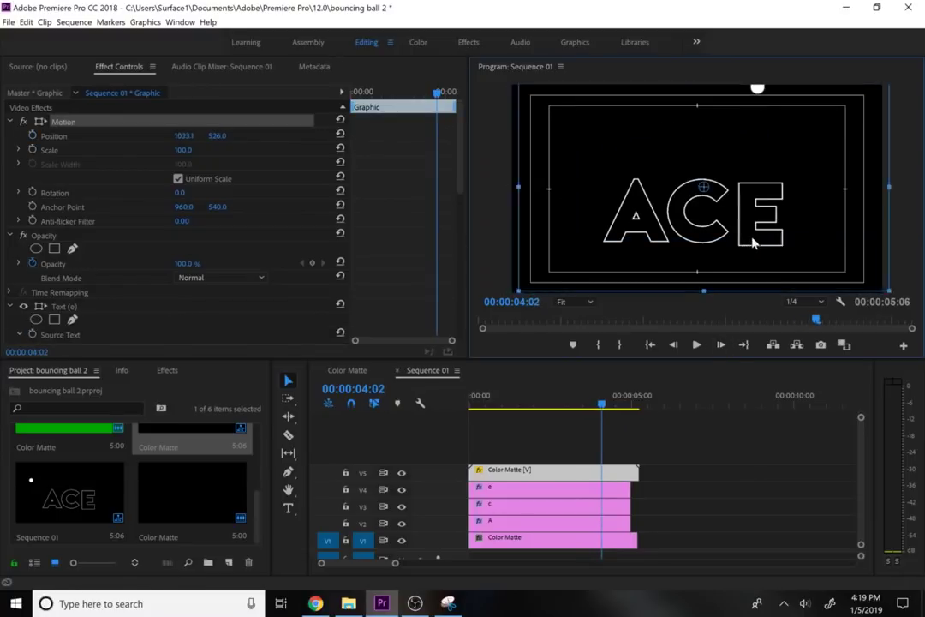
click(754, 244)
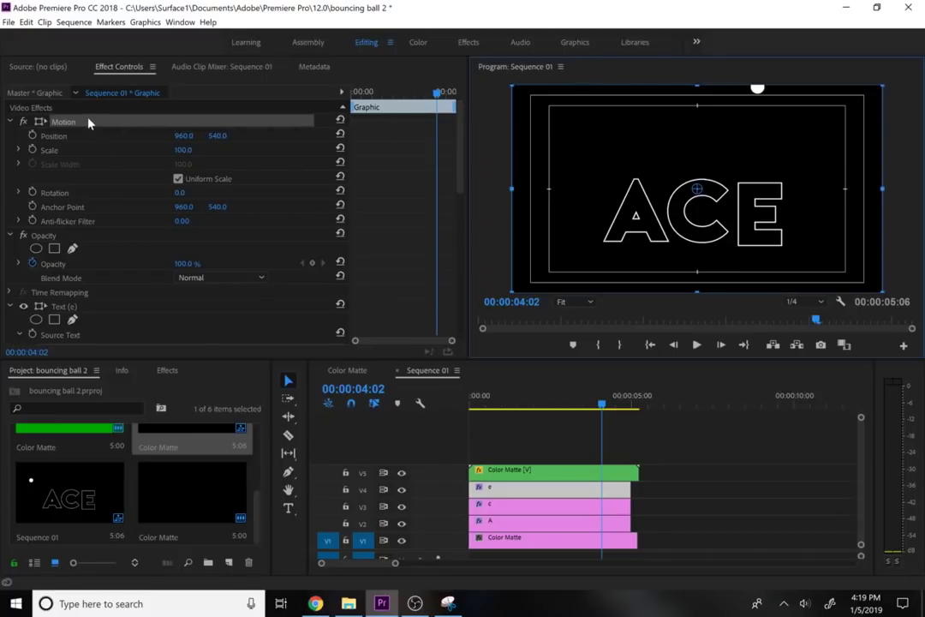
click(576, 473)
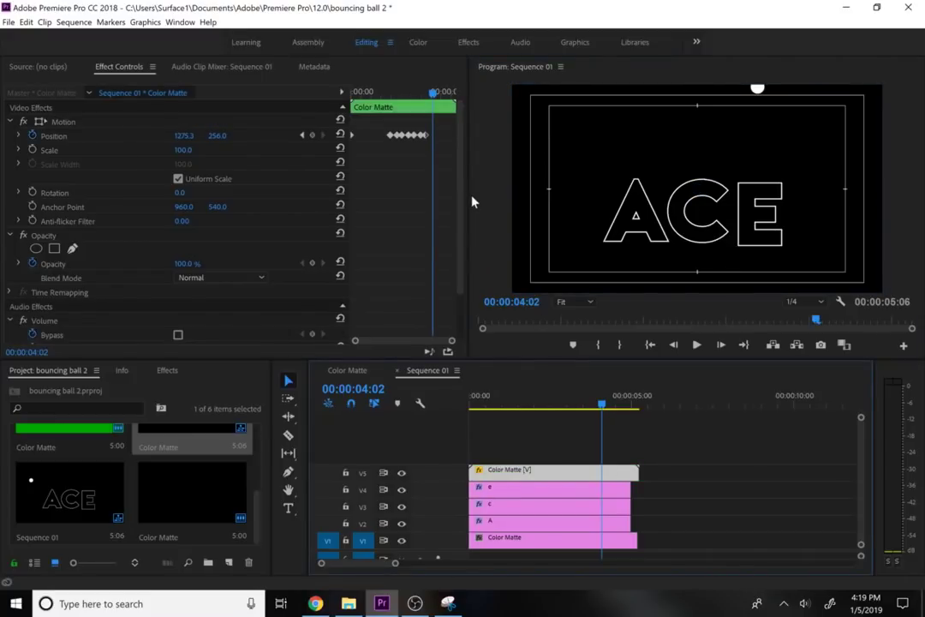
click(73, 125)
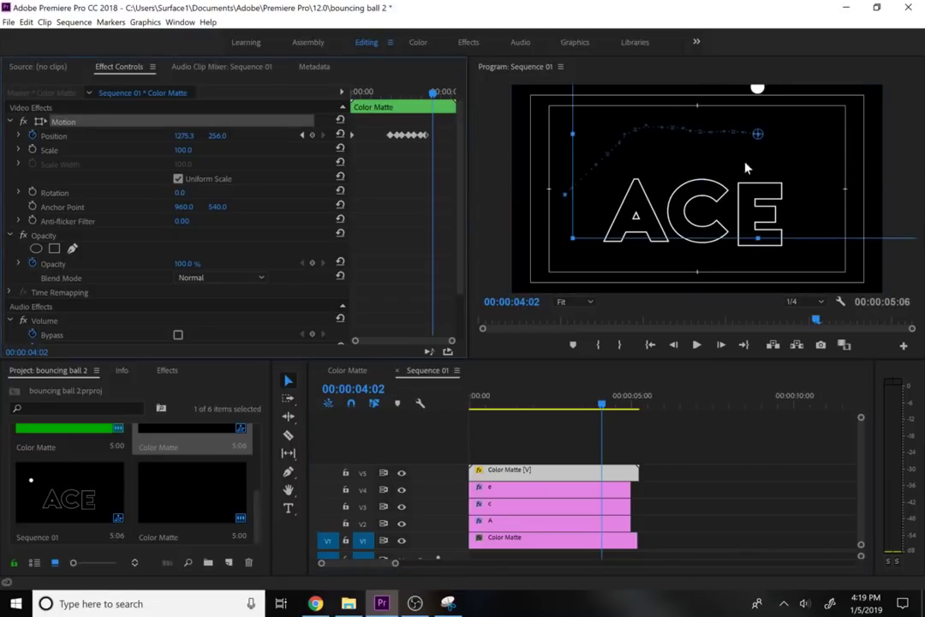
drag(757, 93, 817, 100)
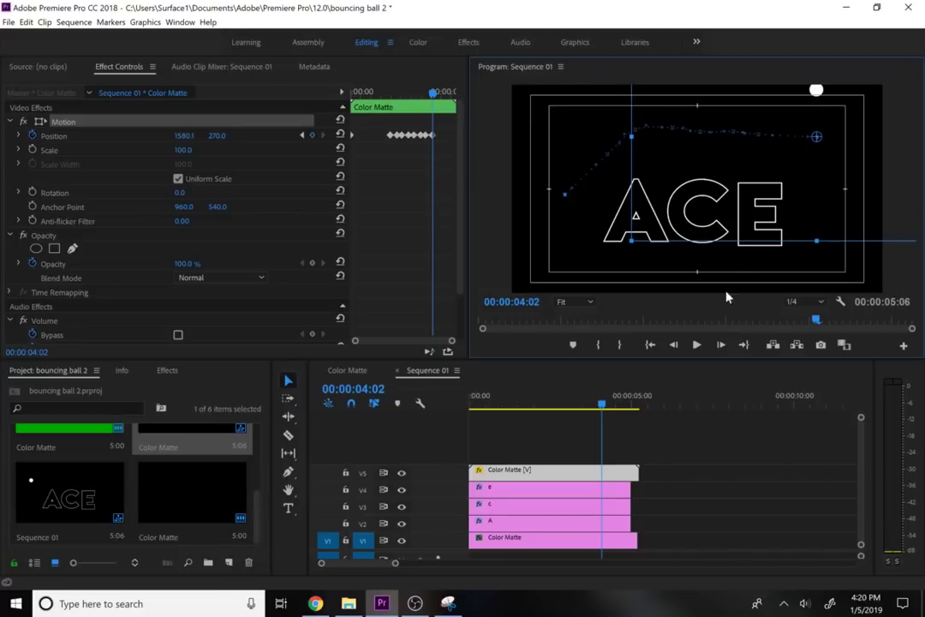
At 00:00:04:08, lower the squashed ball to the baseline beyond the E, at Position about 1643, 589, and play back the bounce
click(722, 345)
click(722, 346)
click(722, 346)
click(722, 345)
click(722, 346)
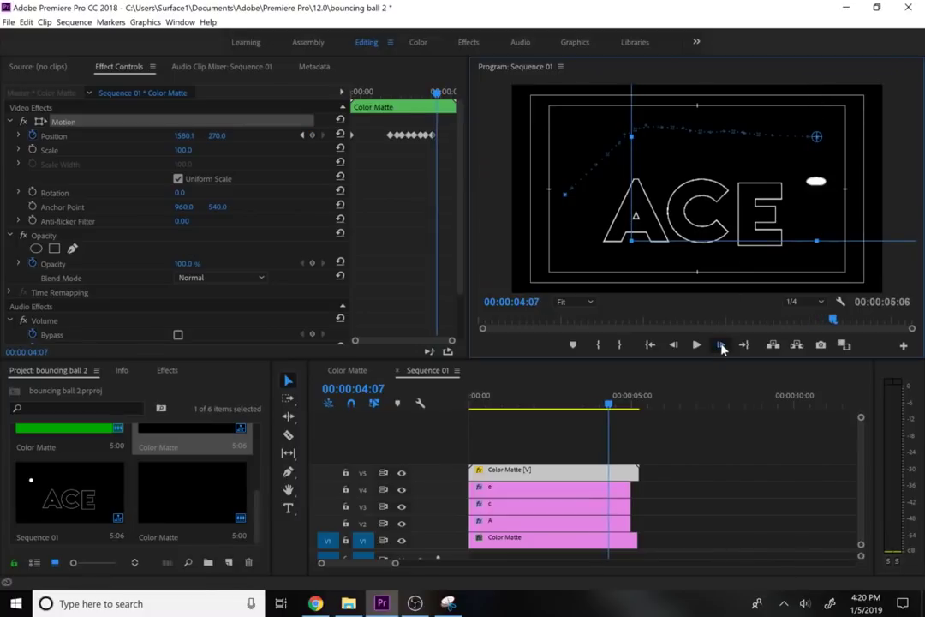
click(722, 345)
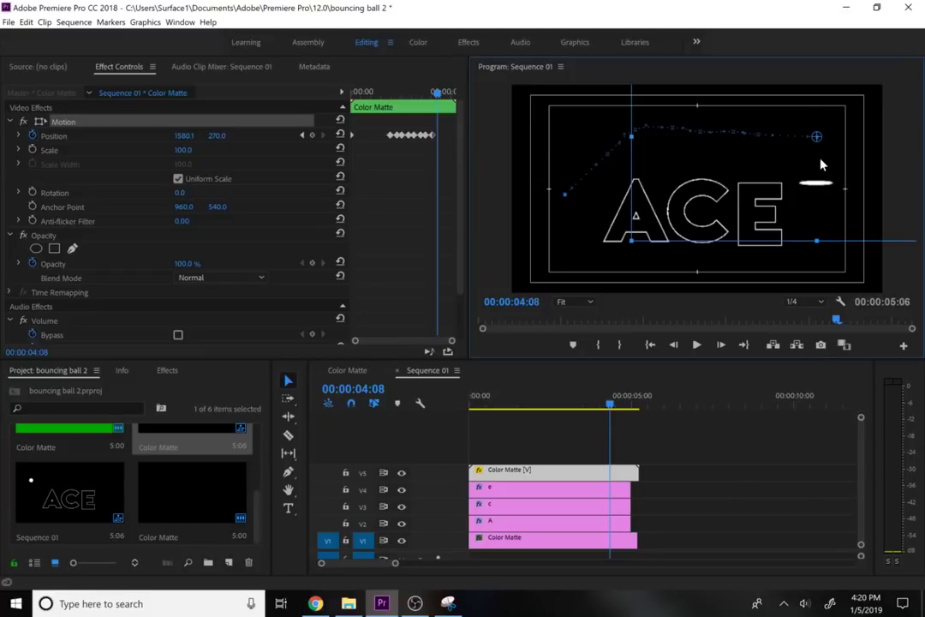
drag(815, 195, 831, 249)
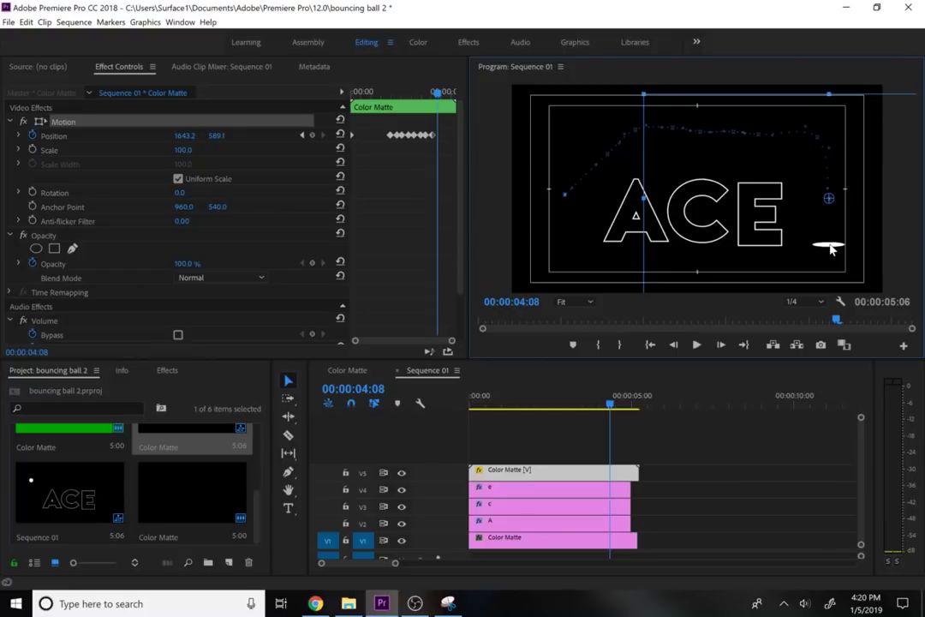
click(695, 344)
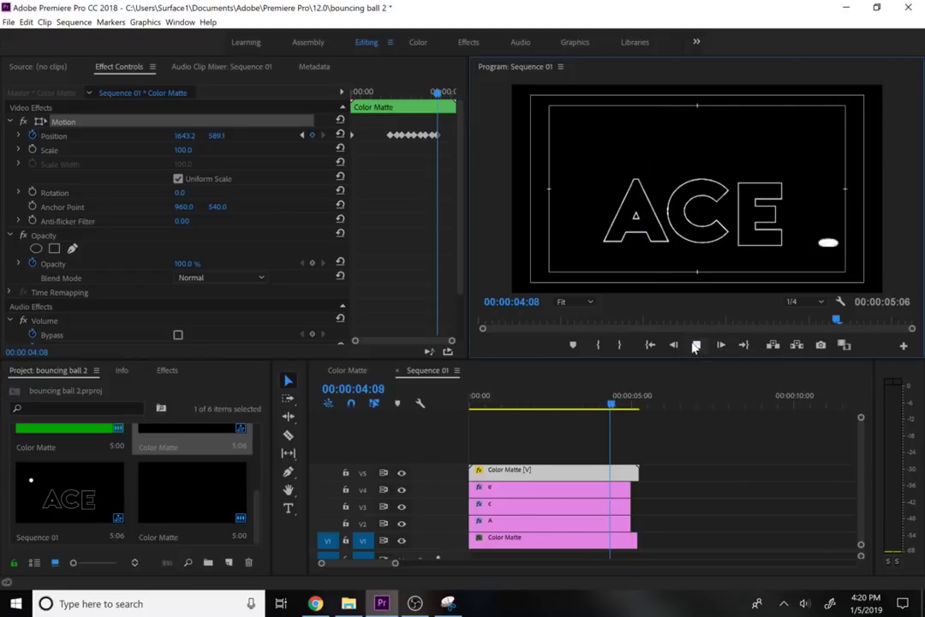
click(695, 344)
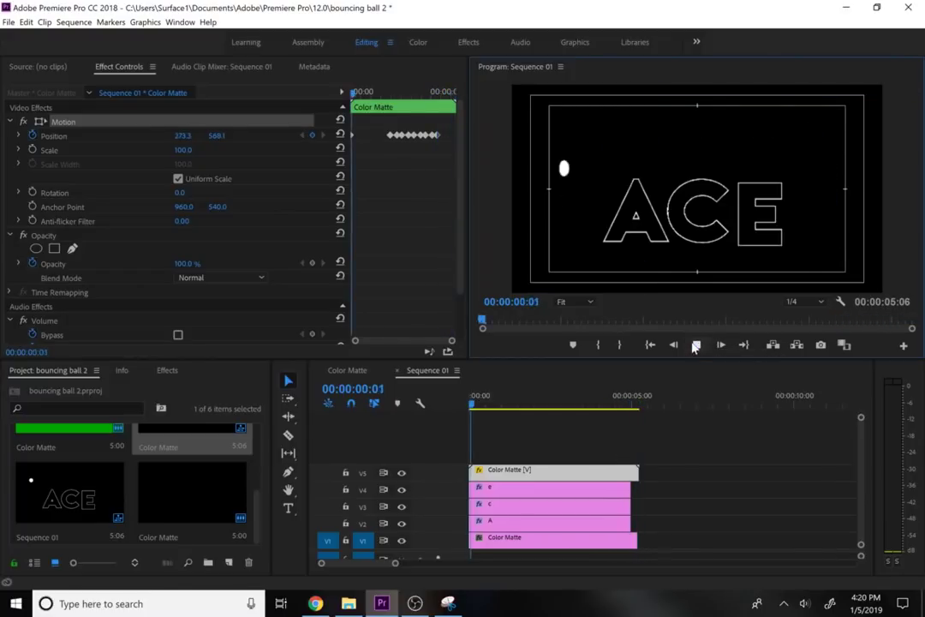
Extend the ends of the e, c and A graphic clips to match the ball clip's length
click(633, 489)
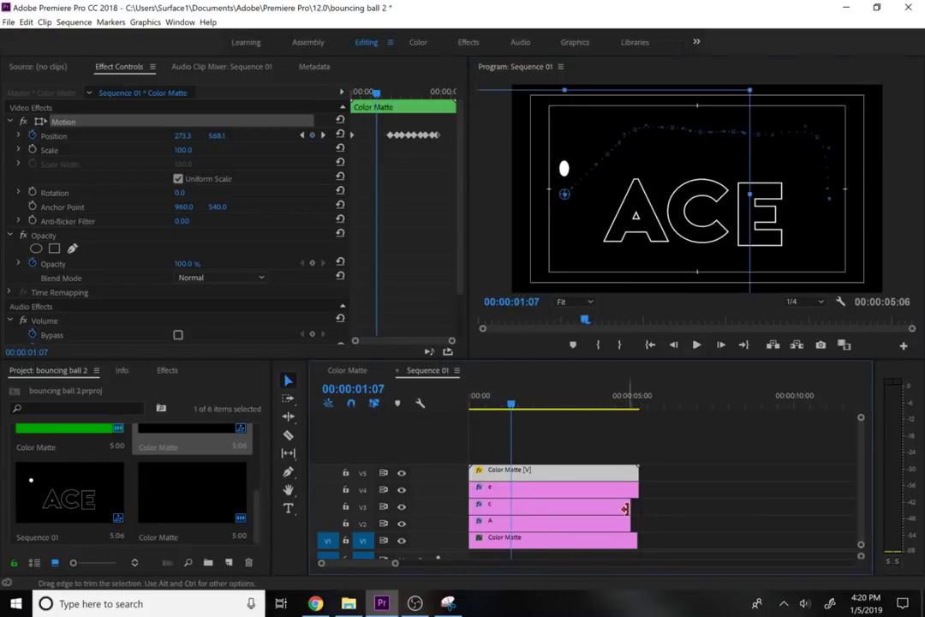
drag(630, 506, 638, 522)
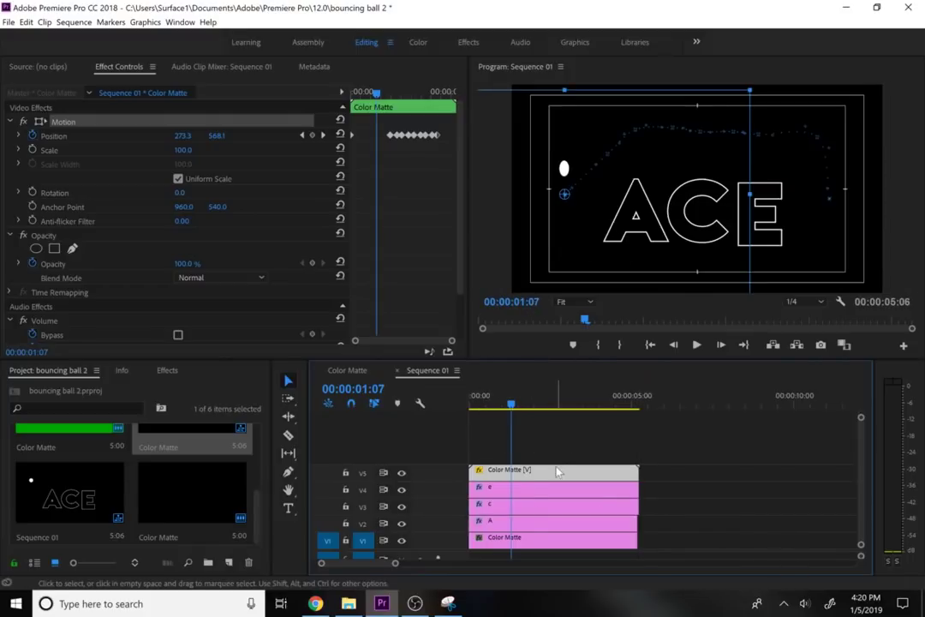
On the A clip, add an Invert Blend With Original keyframe at 100% at 00:00:02:13, one frame before the ball's squash
click(511, 526)
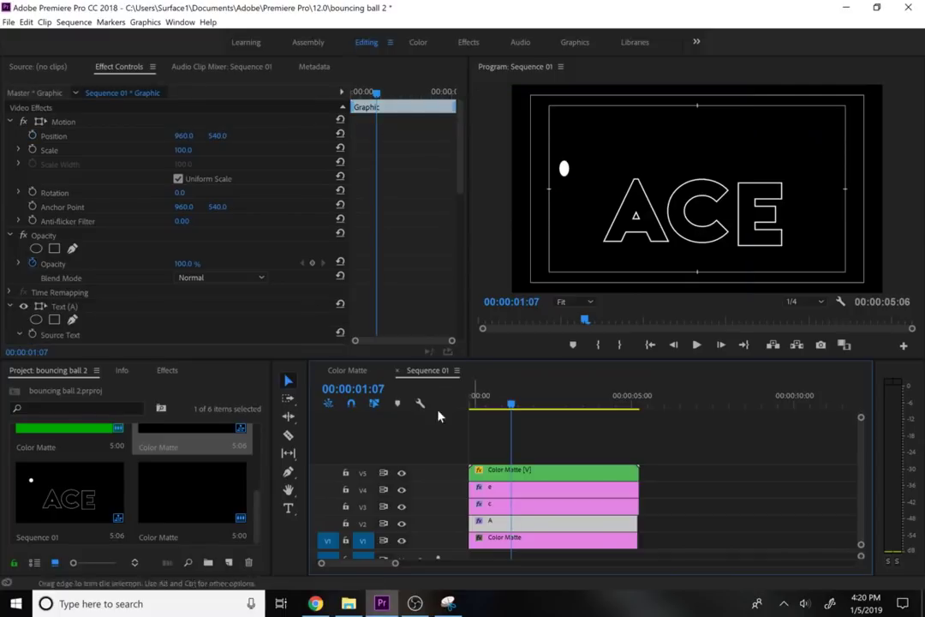
drag(461, 175, 469, 325)
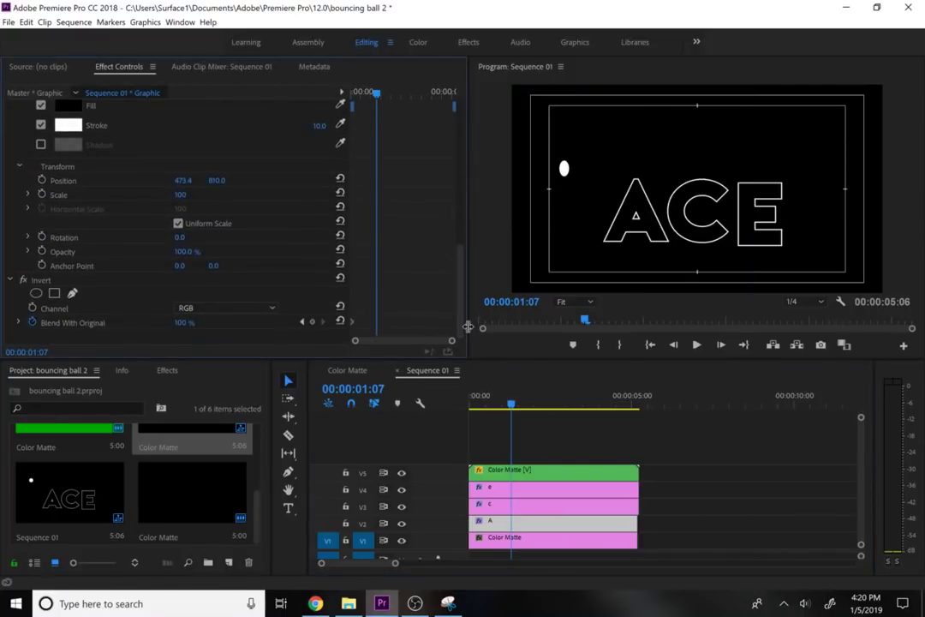
click(721, 345)
click(721, 345)
click(722, 345)
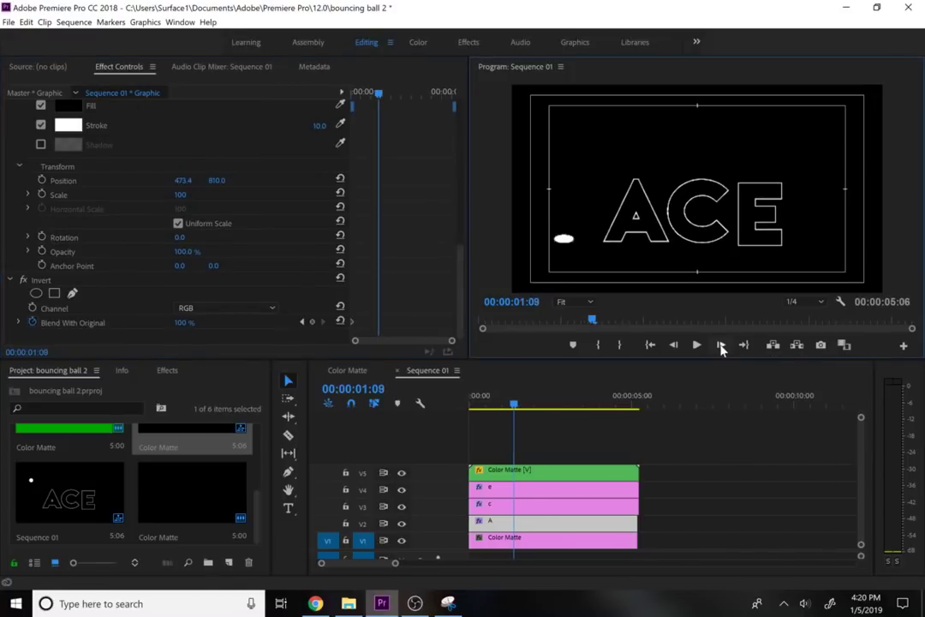
click(722, 345)
click(721, 345)
click(721, 345)
click(722, 345)
click(721, 346)
click(722, 345)
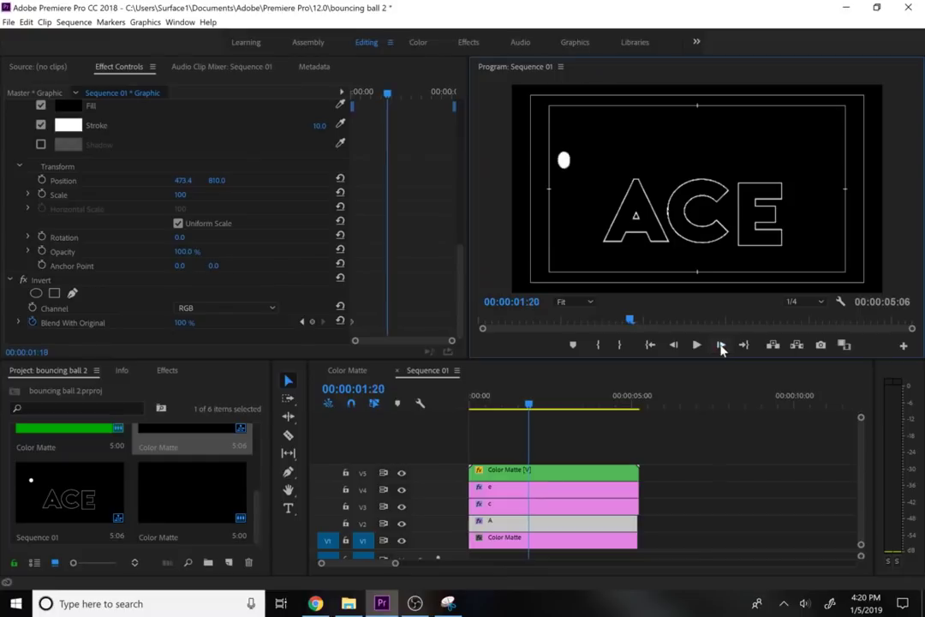
click(721, 346)
click(721, 345)
double_click(721, 346)
double_click(722, 345)
click(721, 345)
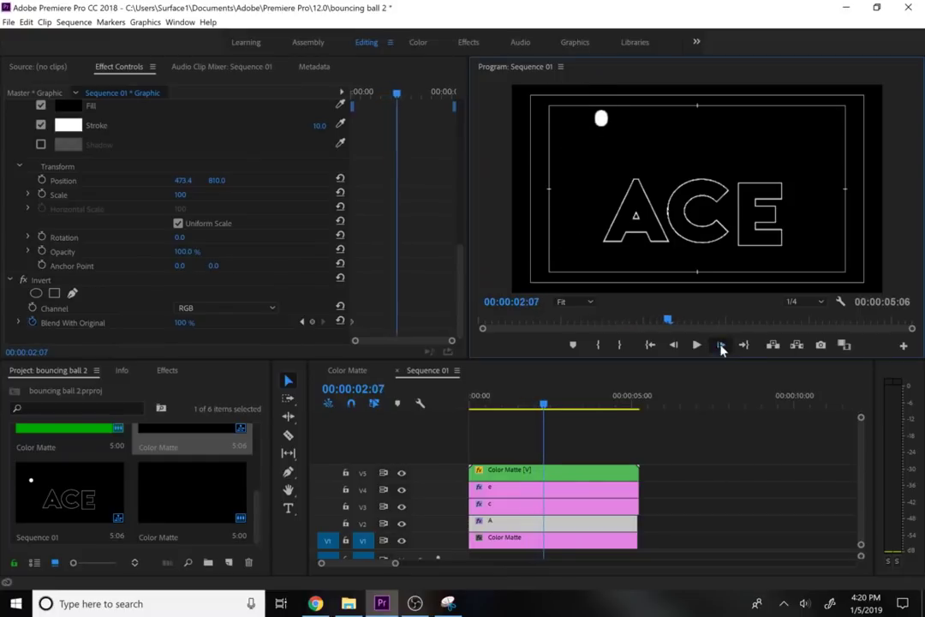
double_click(721, 345)
click(721, 346)
double_click(721, 345)
click(721, 345)
click(722, 345)
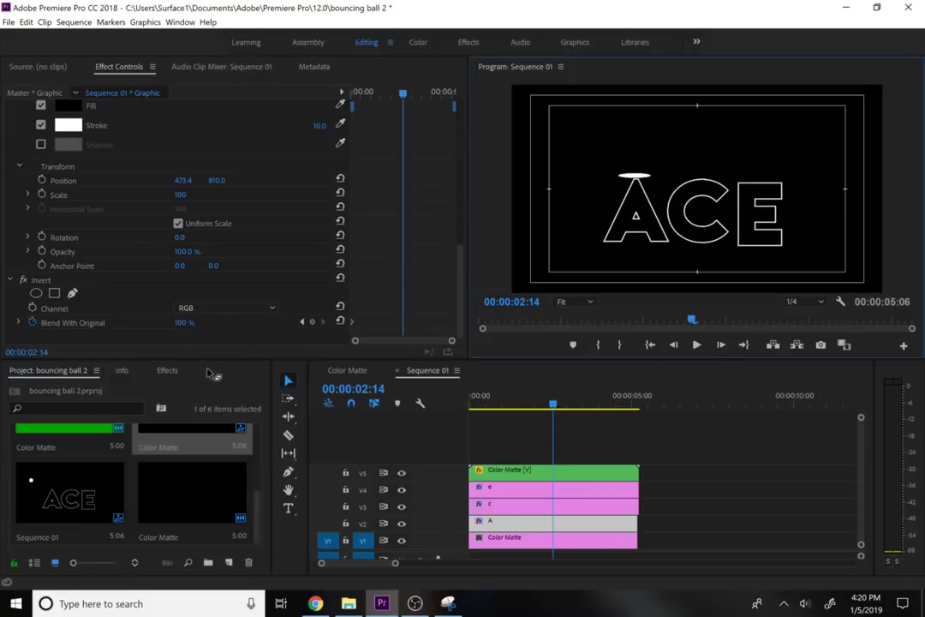
click(674, 345)
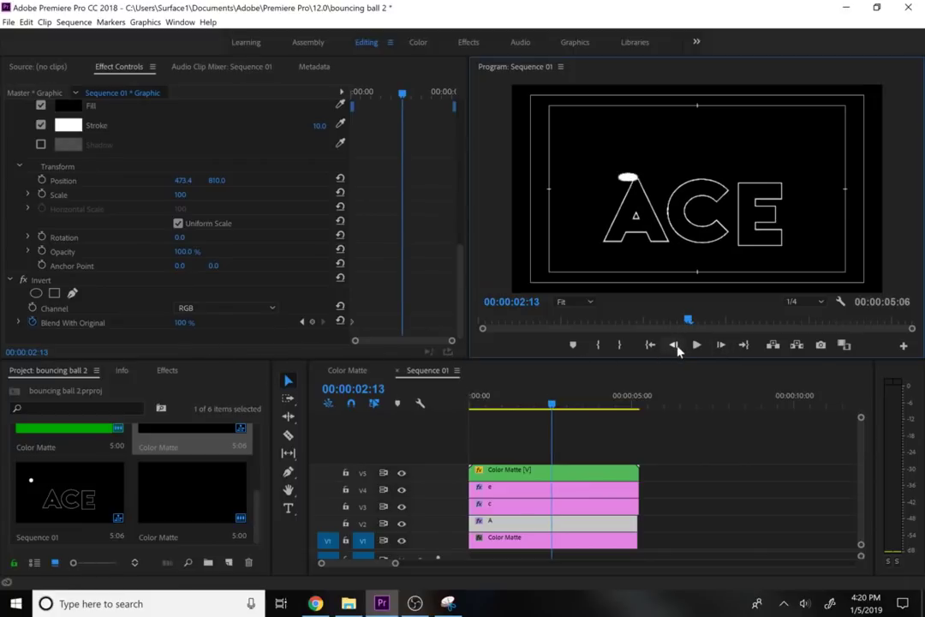
click(312, 322)
At 00:00:02:14, set the A clip's Invert Blend With Original to 0%
click(718, 344)
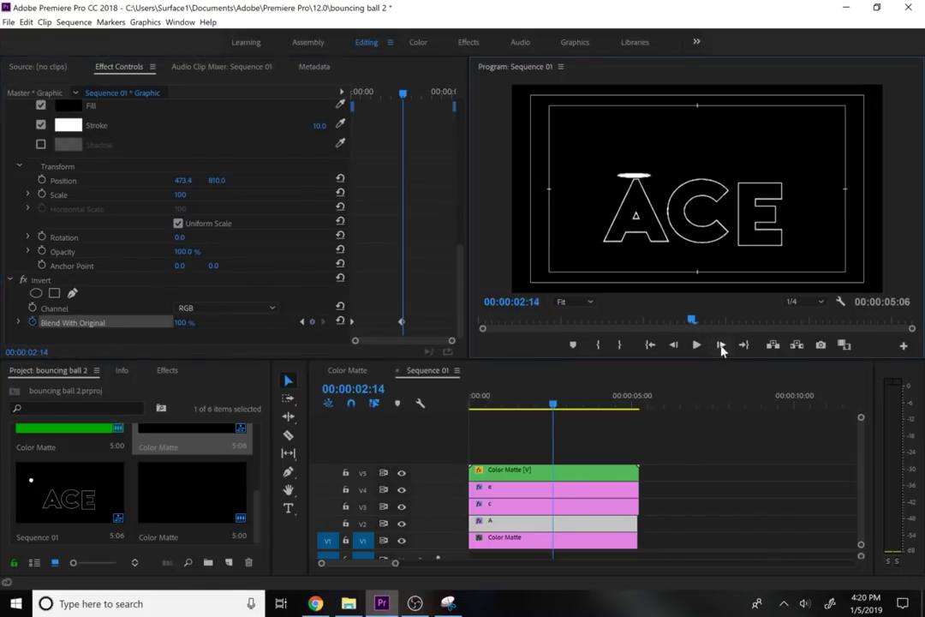
click(184, 322)
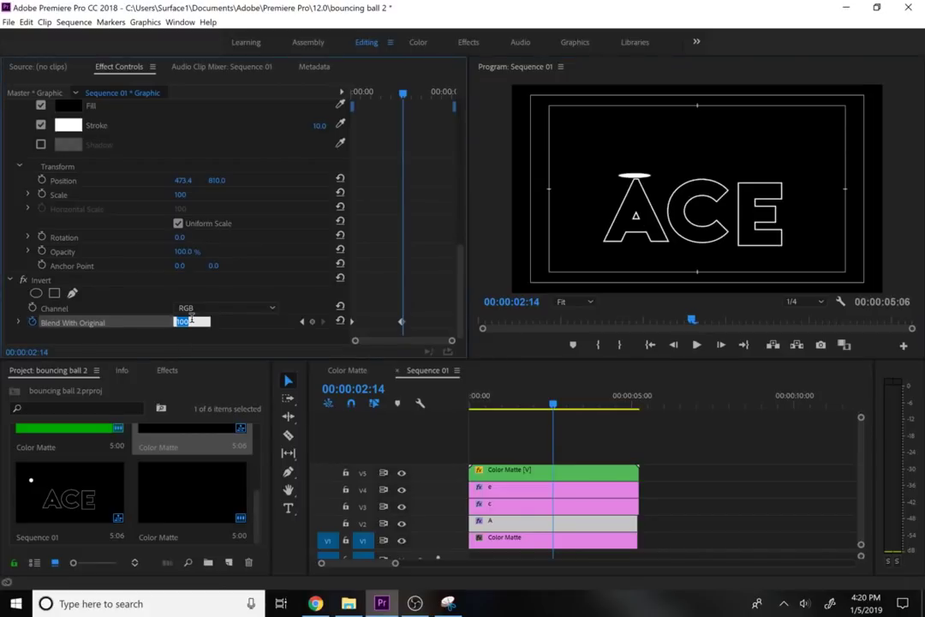
text(0)
key(Return)
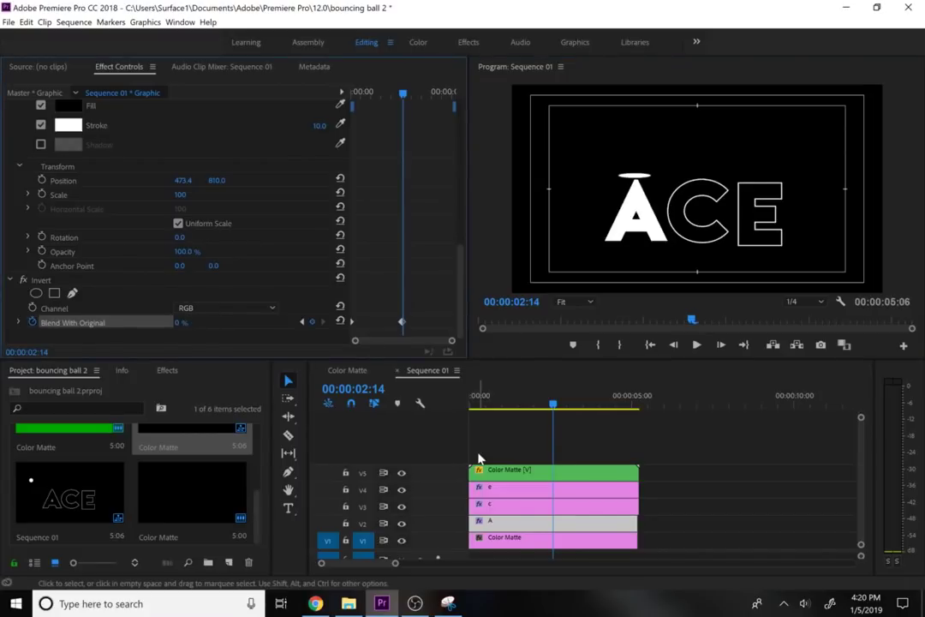
On the c clip, add an Invert Blend With Original keyframe at 100% at 00:00:03:03, just before the ball squashes on the C
click(569, 507)
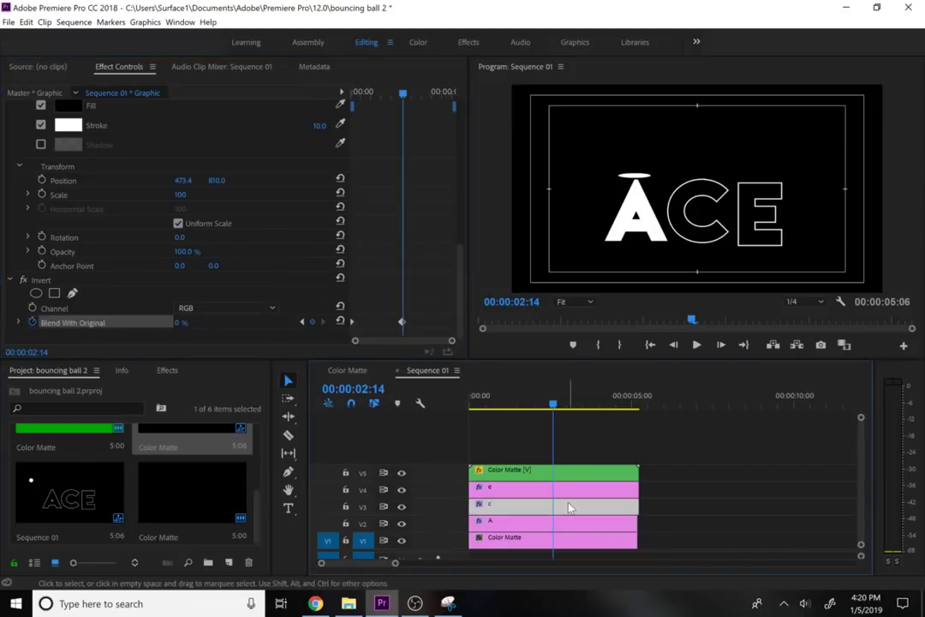
click(720, 344)
click(721, 345)
click(721, 345)
click(720, 345)
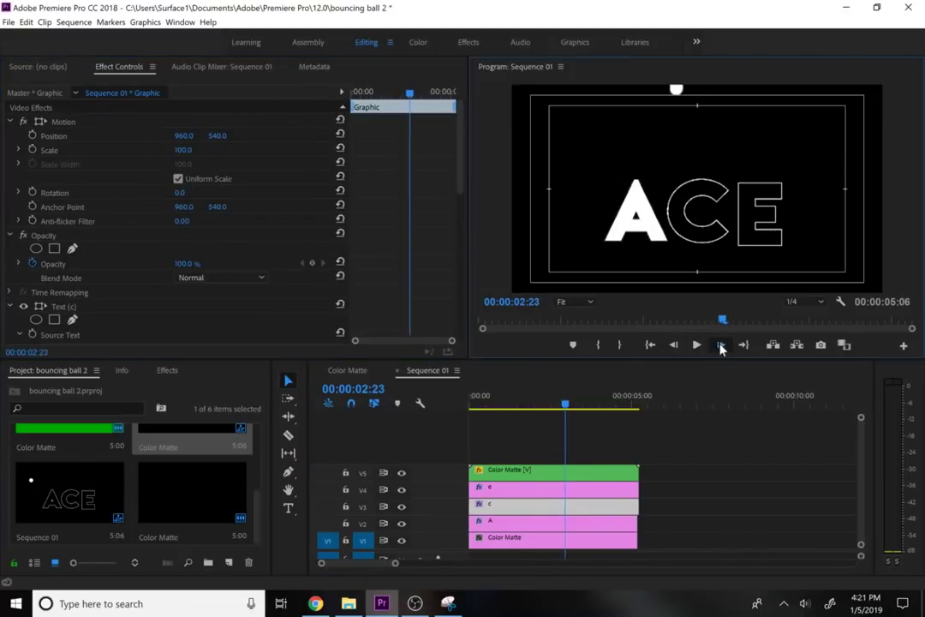
click(721, 345)
click(721, 344)
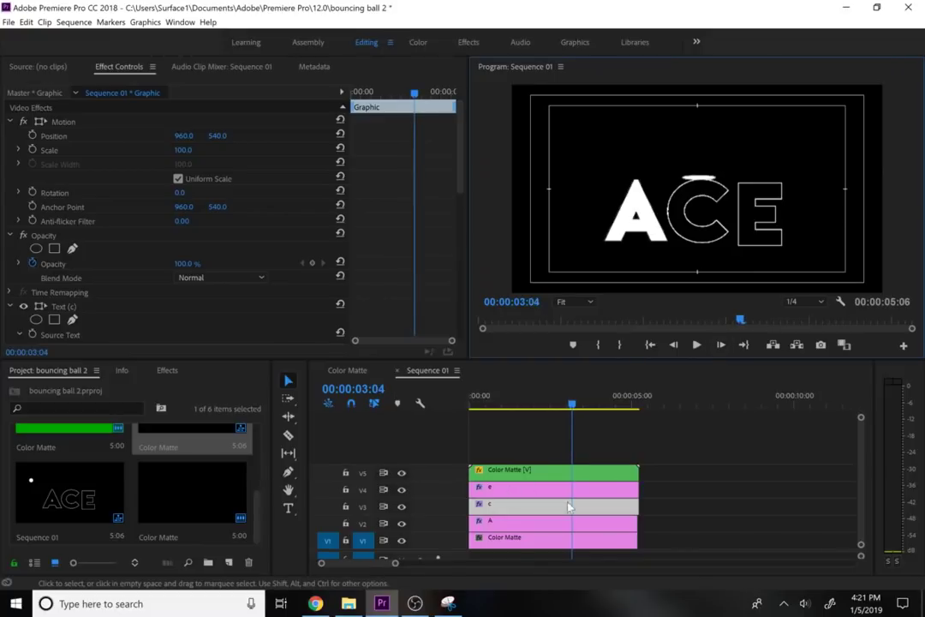
click(673, 345)
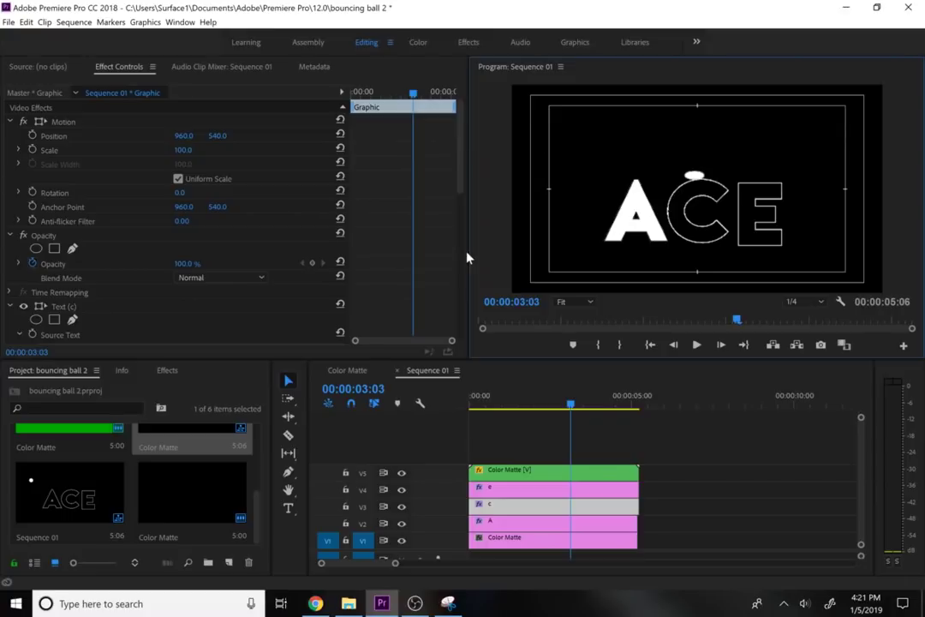
drag(463, 186, 462, 347)
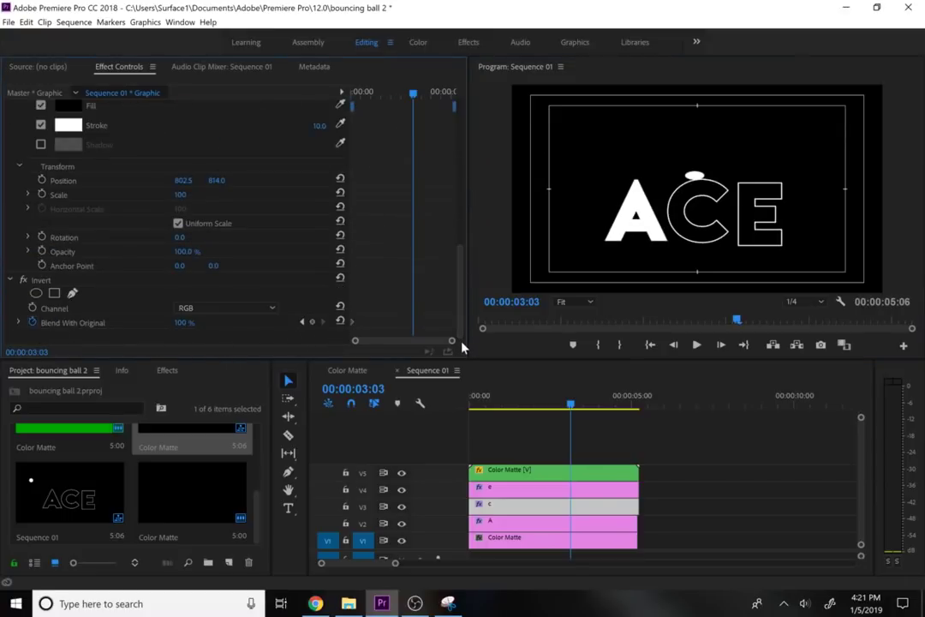
click(312, 321)
At 00:00:03:04, set the c clip's Invert Blend With Original to 0%
click(723, 344)
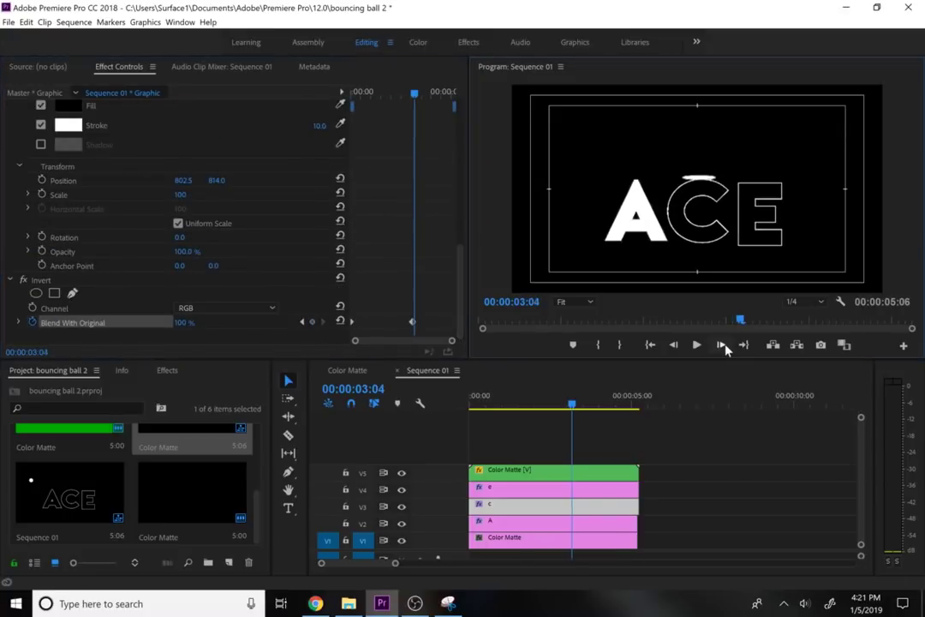
click(192, 320)
text(0)
key(Return)
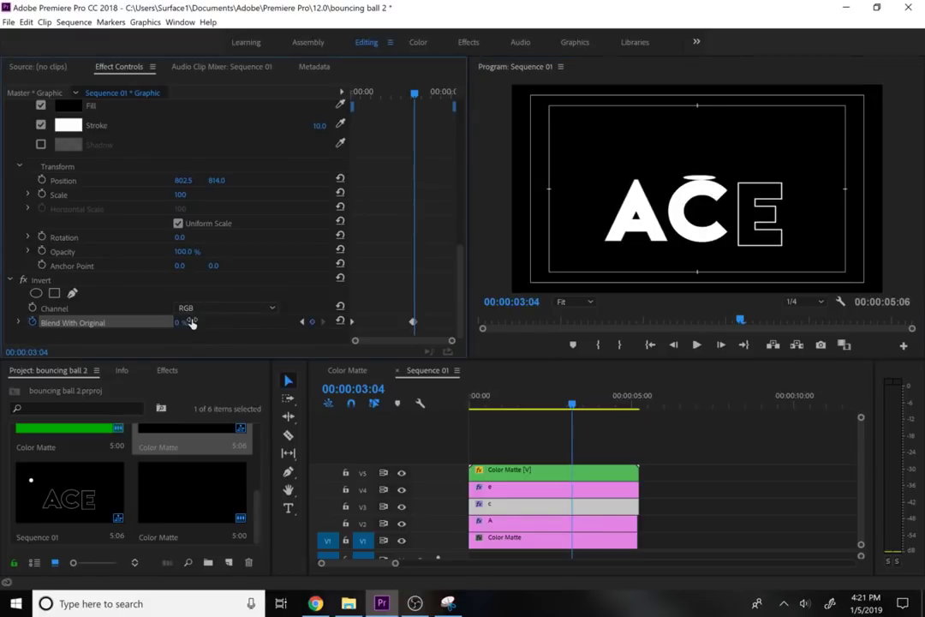
On the e clip, add an Invert Blend With Original keyframe at 100% at 00:00:03:17, just before the ball squashes on the E
double_click(721, 346)
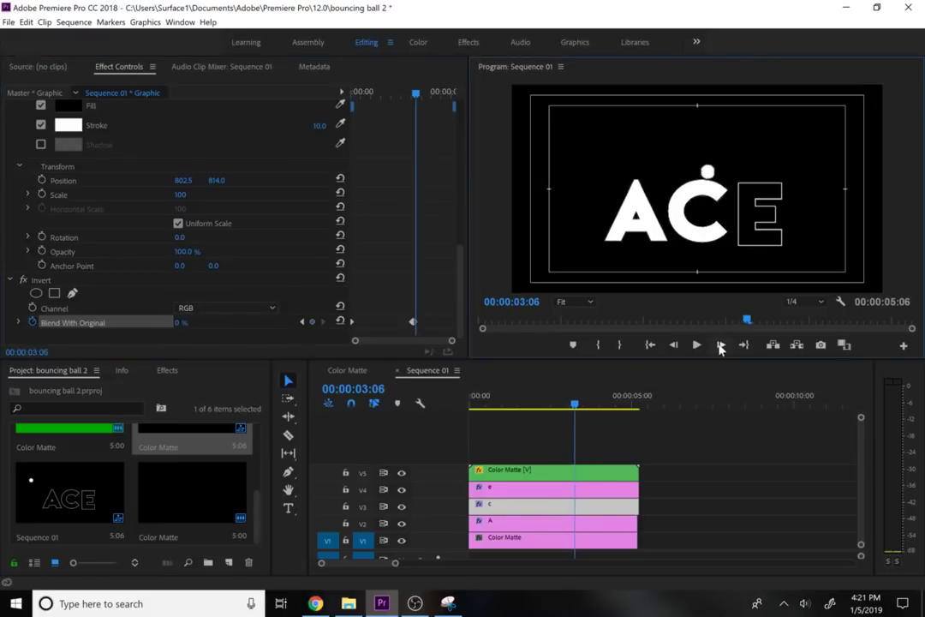
triple_click(721, 345)
triple_click(721, 345)
triple_click(721, 345)
triple_click(721, 345)
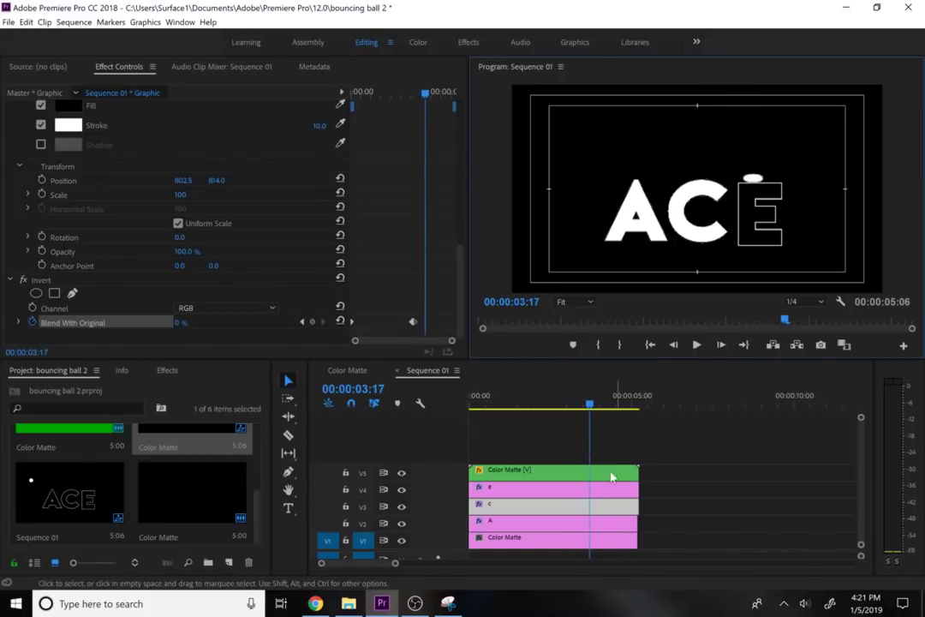
click(597, 488)
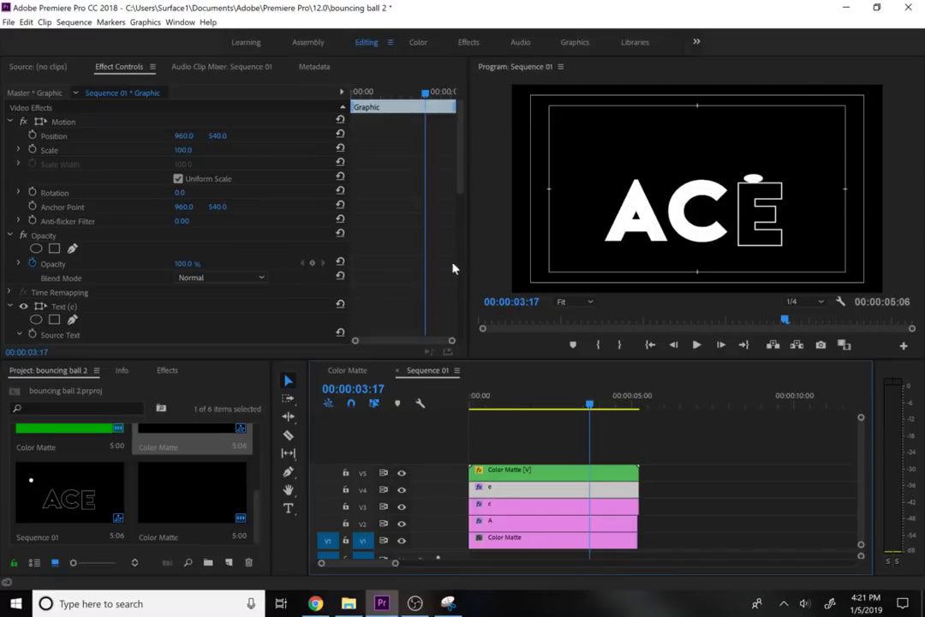
scroll(459, 250, down, 10)
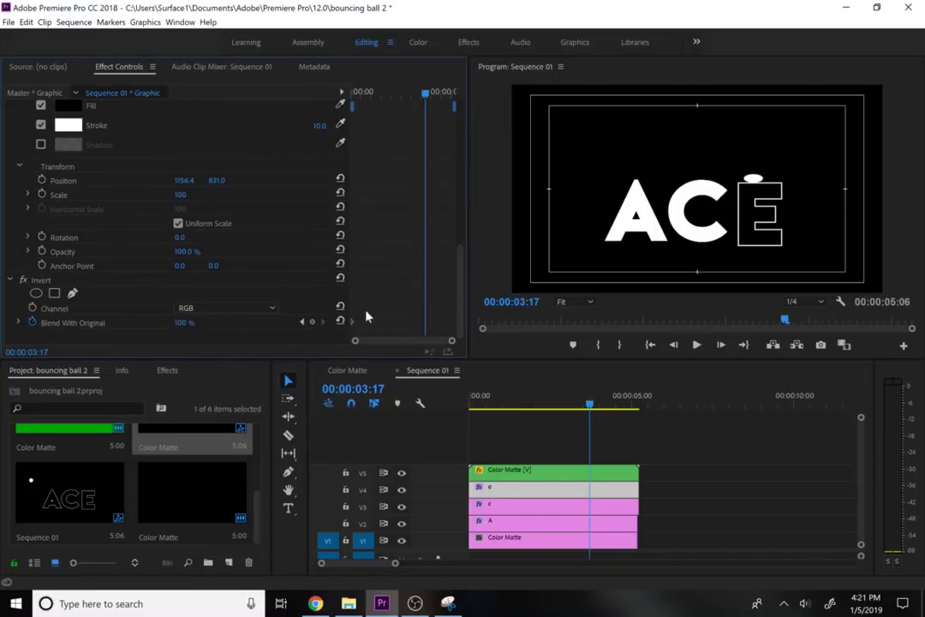
click(311, 322)
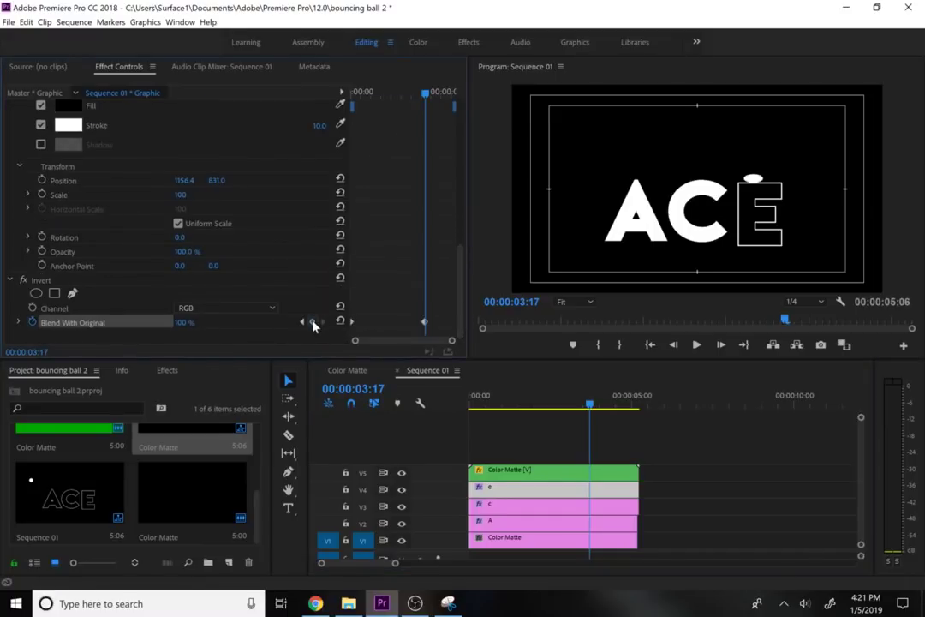
At 00:00:03:18, set the e clip's Invert Blend With Original to 0%
click(720, 344)
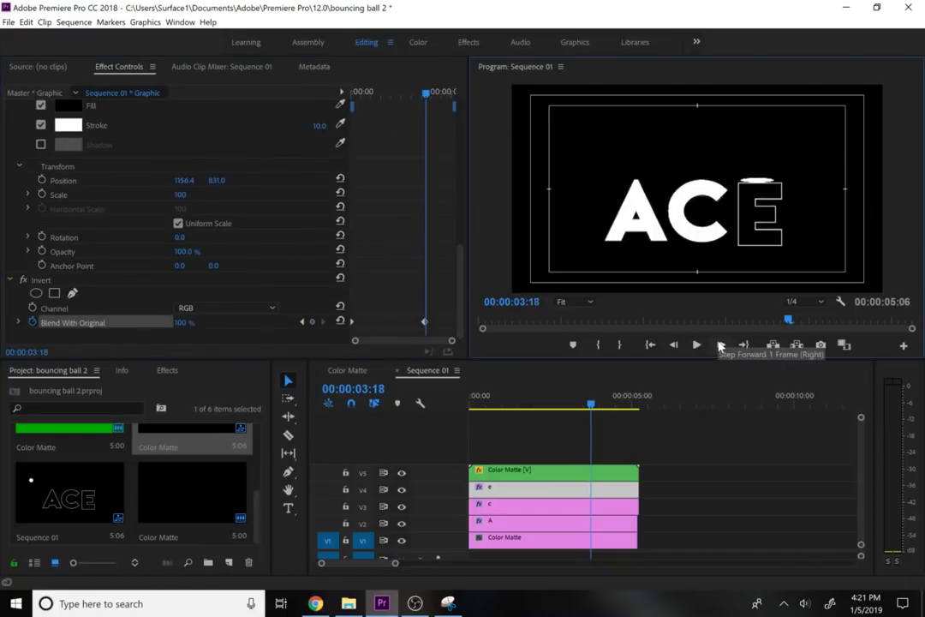
click(187, 322)
text(0)
key(Return)
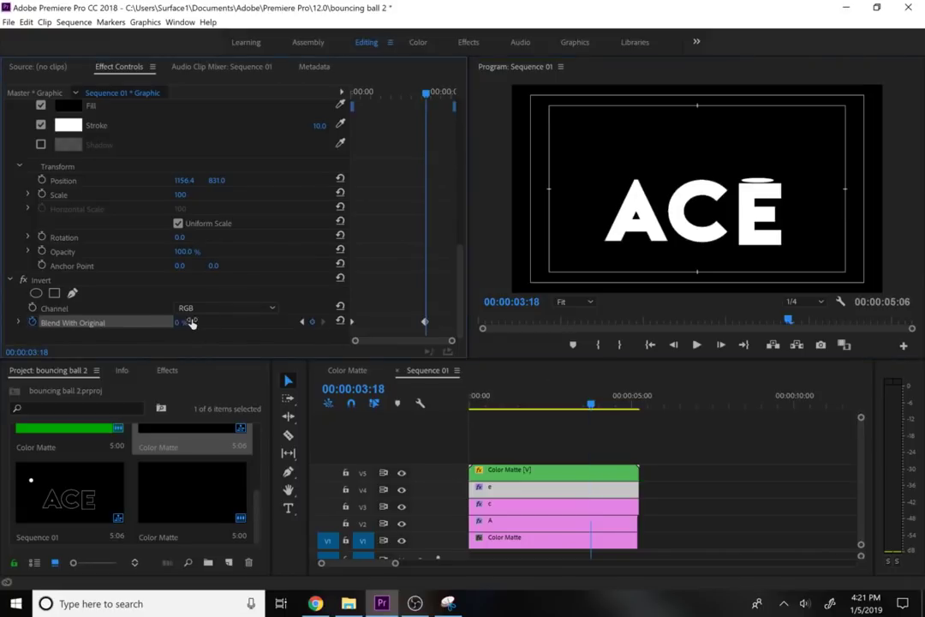
Play the sequence from the start to check the letters' fill timing against the bounces, stopping at 00:00:04:14
drag(535, 402, 421, 394)
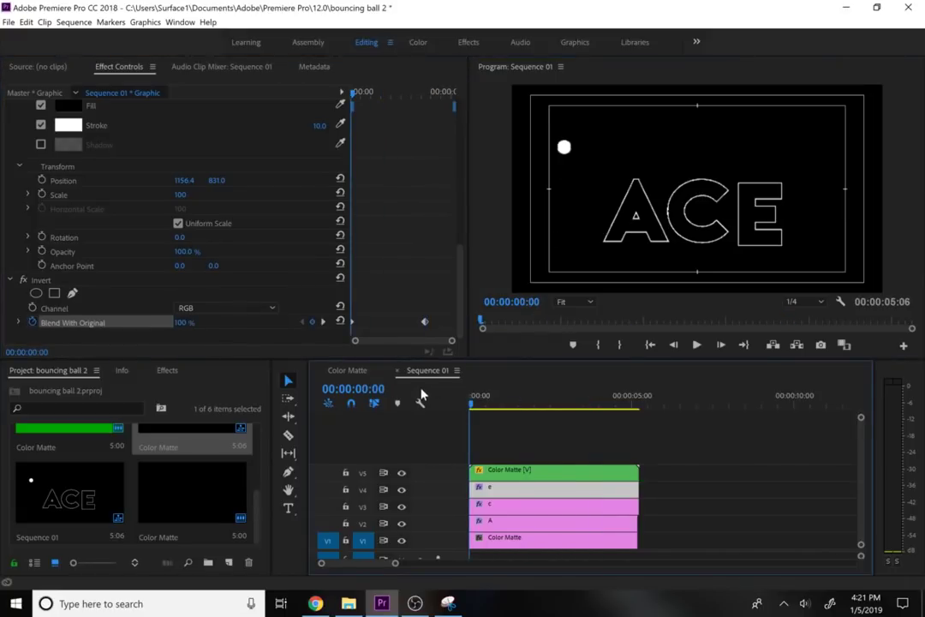
key(space)
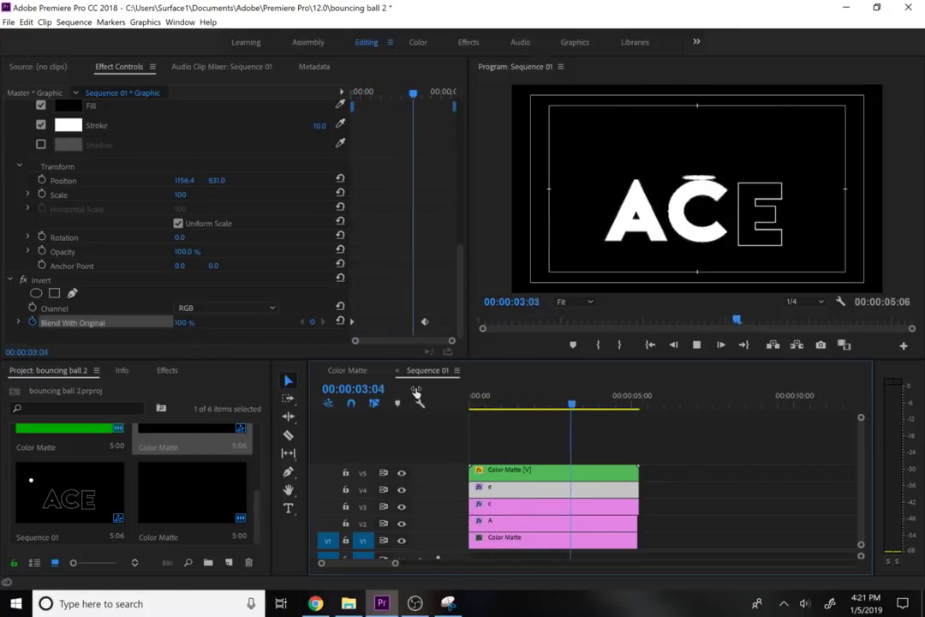
key(space)
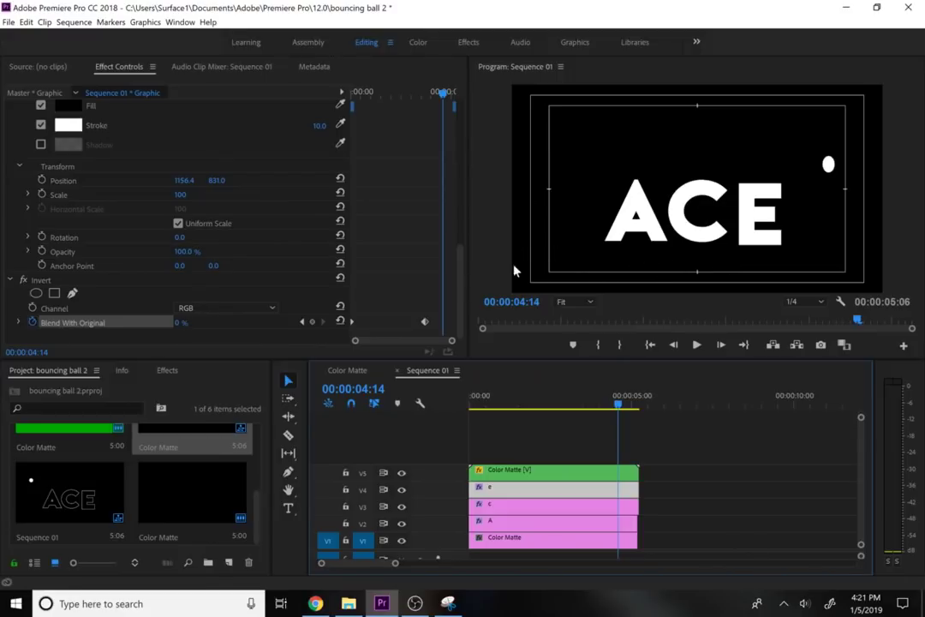
With the Type tool, add a surname as a new text layer in the selected e graphic, starting below the C
click(290, 510)
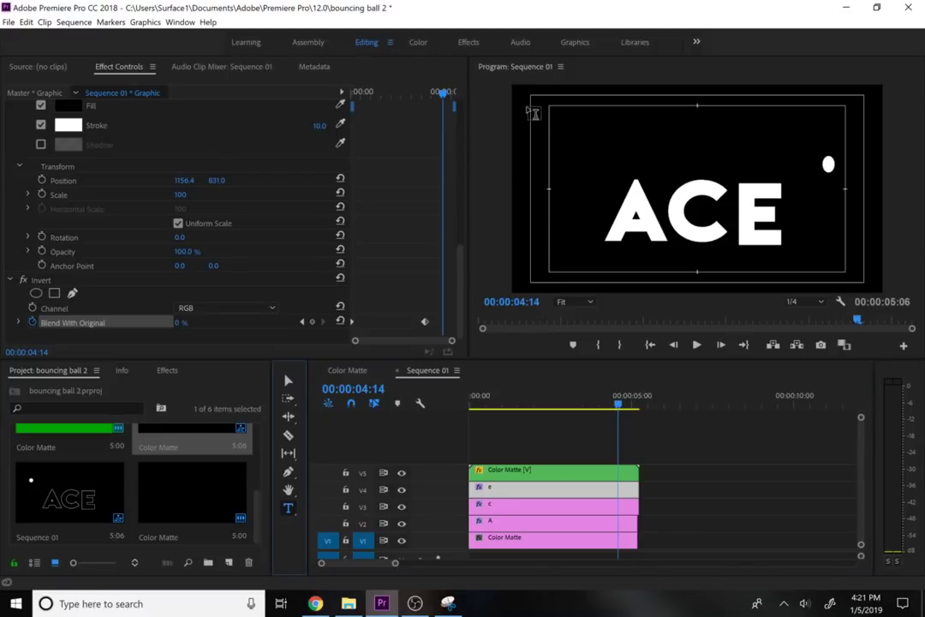
click(669, 282)
text(LO)
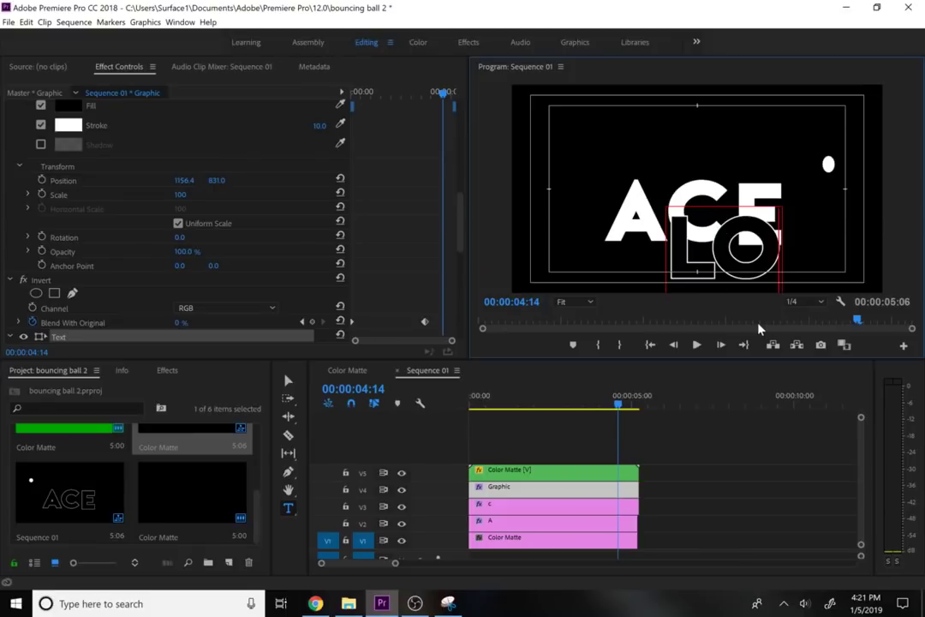
text(BE)
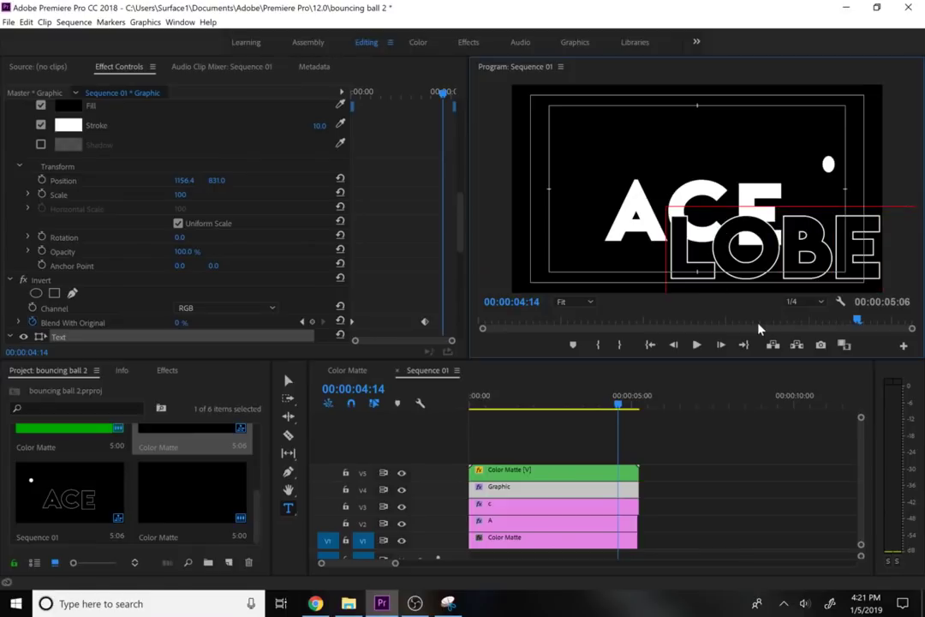
Reduce the surname text's font size to 74, return to the start of the sequence and deselect the clip
double_click(825, 252)
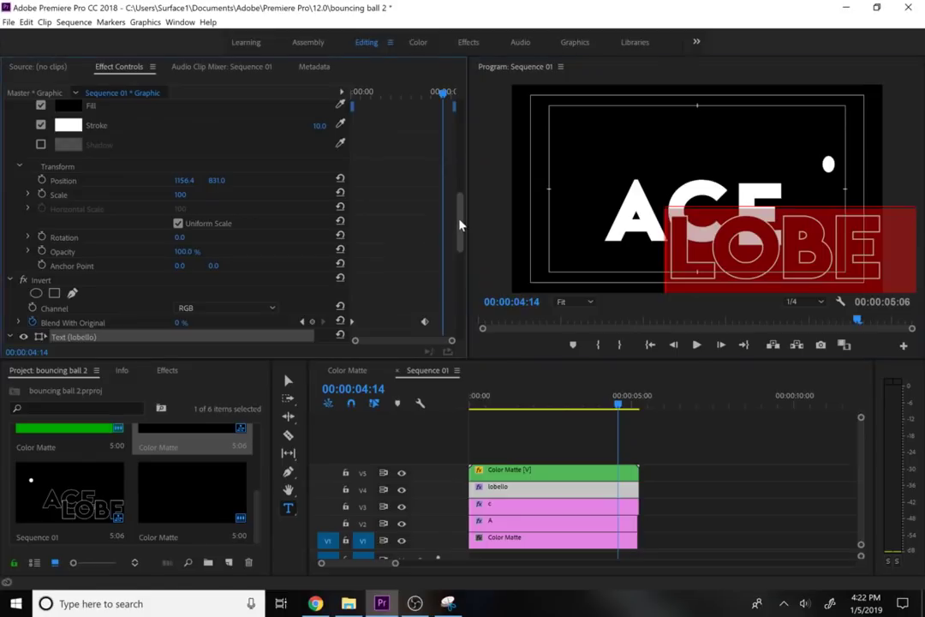
scroll(460, 224, down, 5)
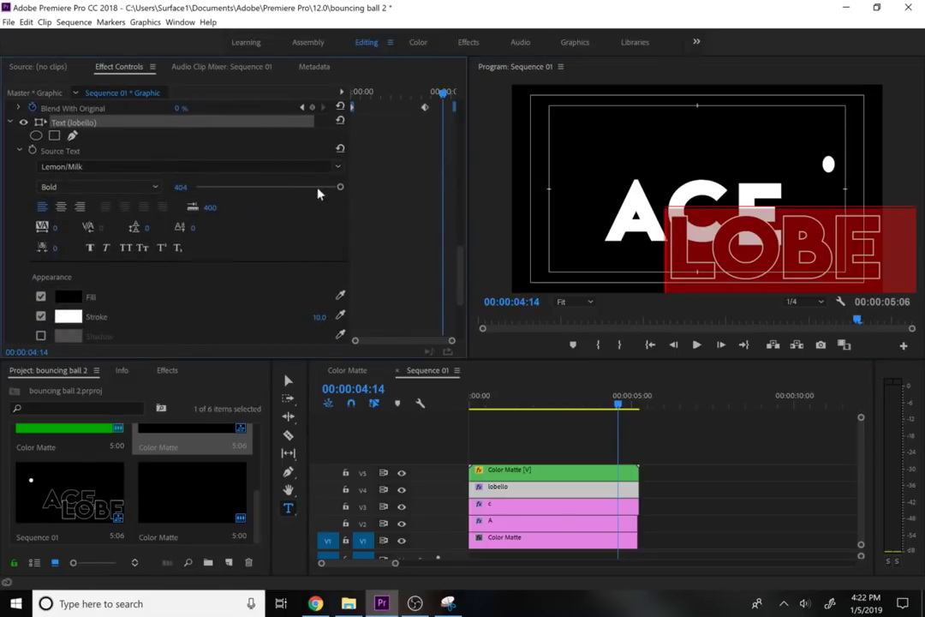
drag(340, 188, 220, 176)
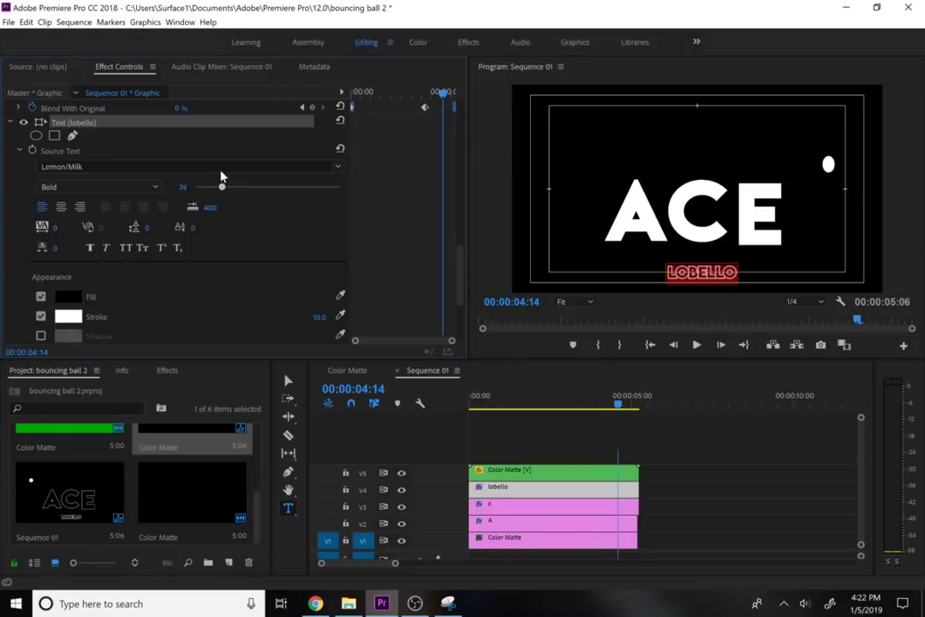
drag(514, 400, 420, 390)
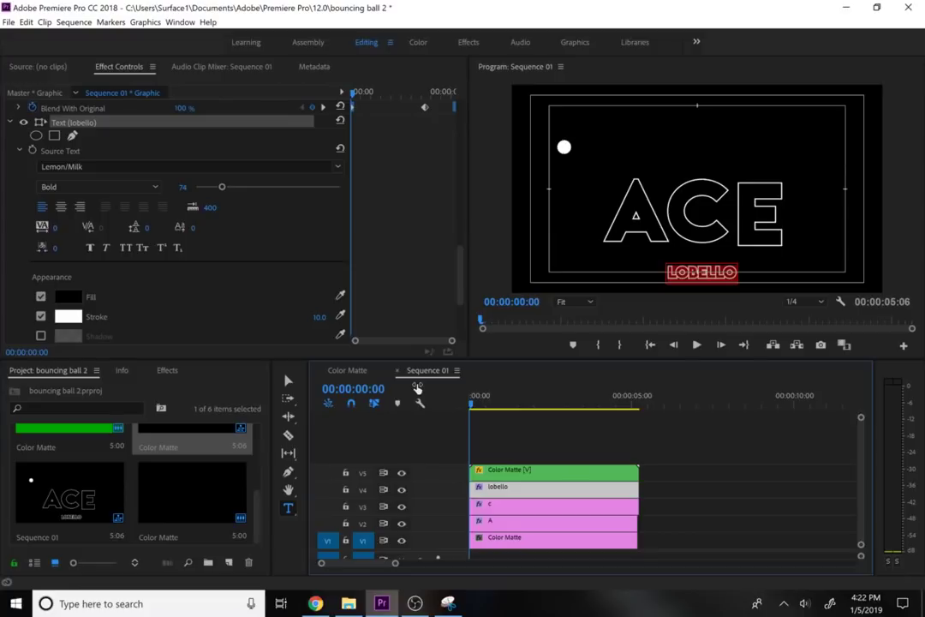
click(744, 540)
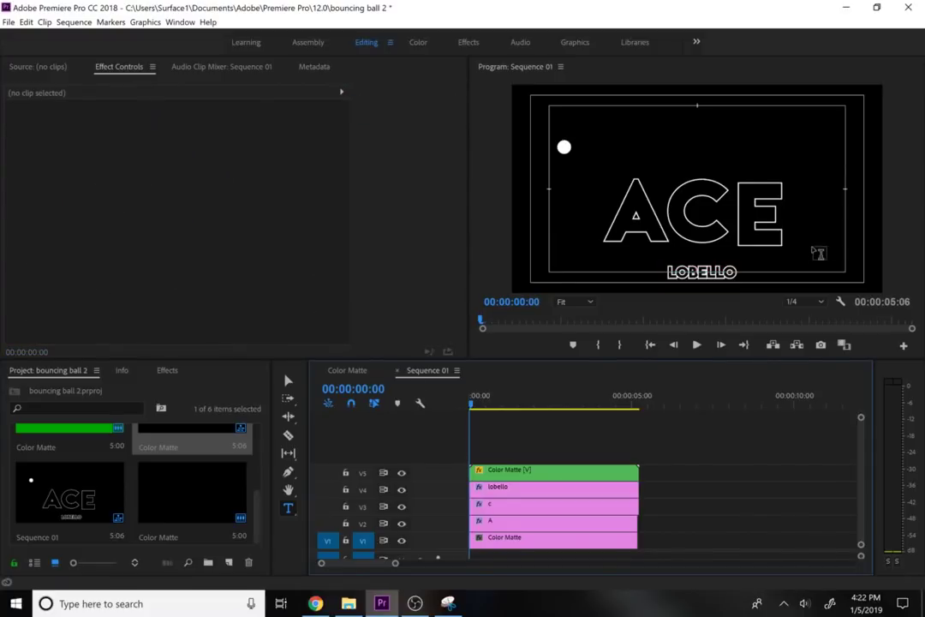
Turn off the safe margins in the Program monitor and play the sequence from the start through to its end
click(840, 301)
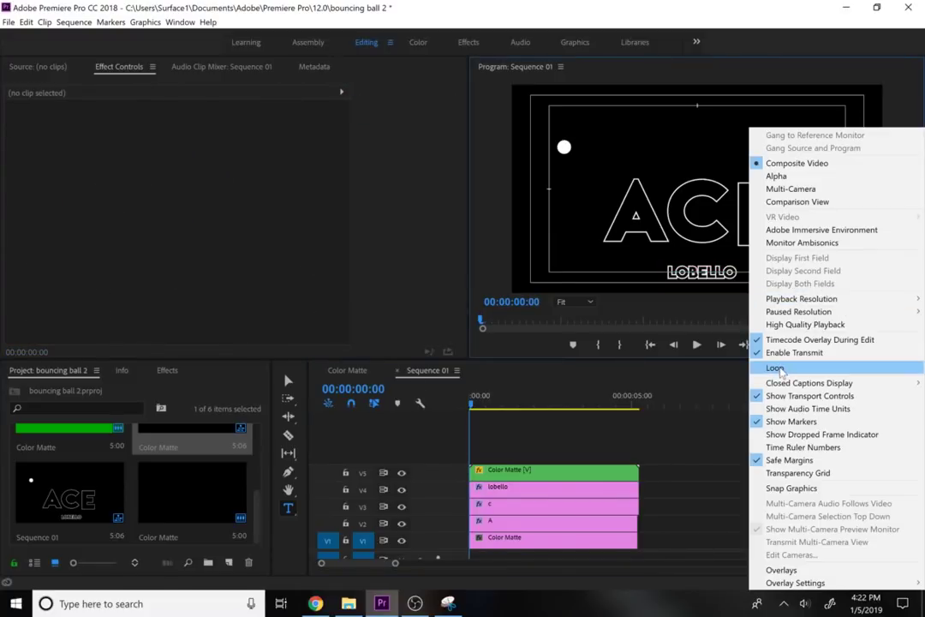
click(786, 460)
key(space)
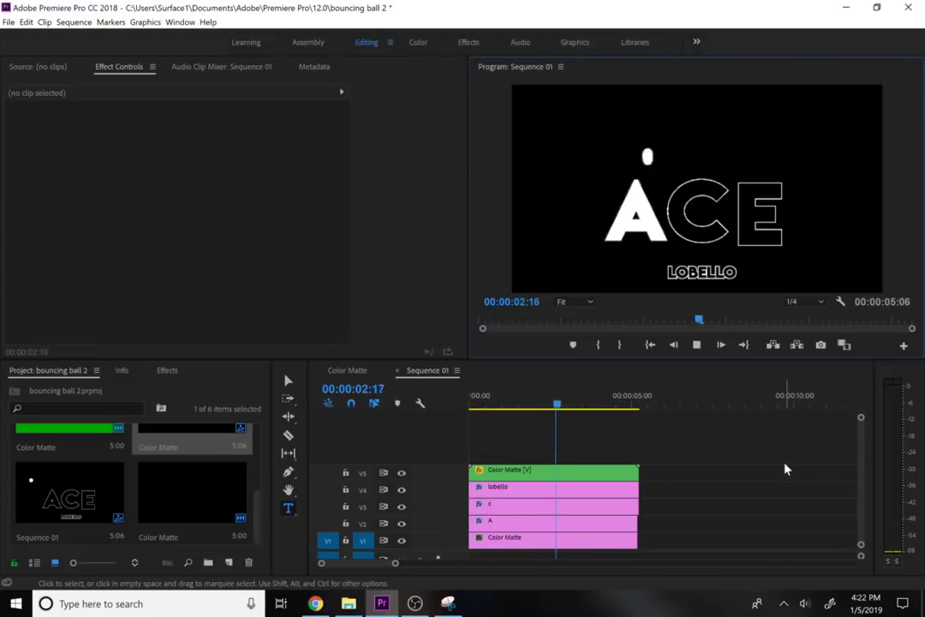
key(space)
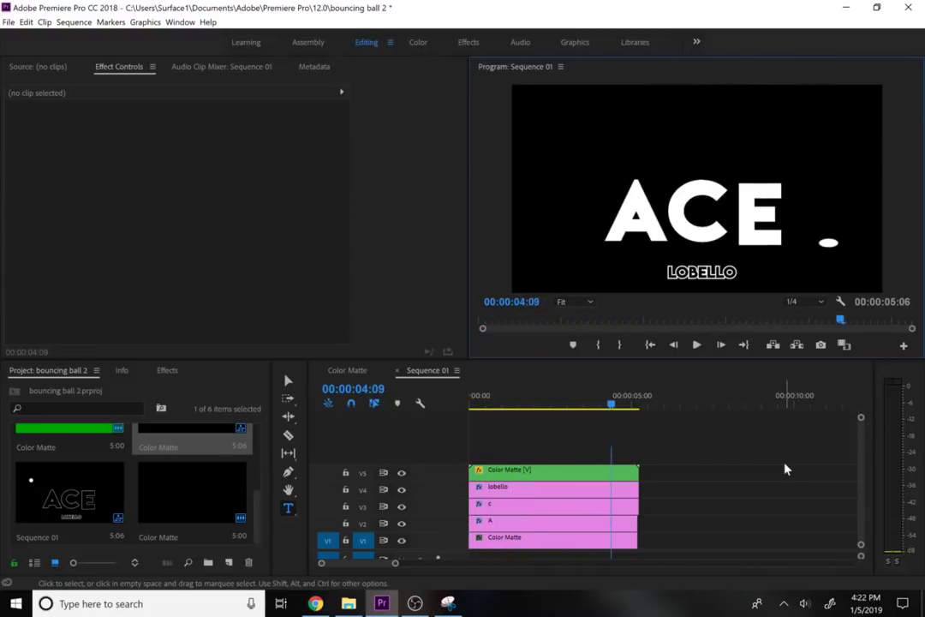
key(space)
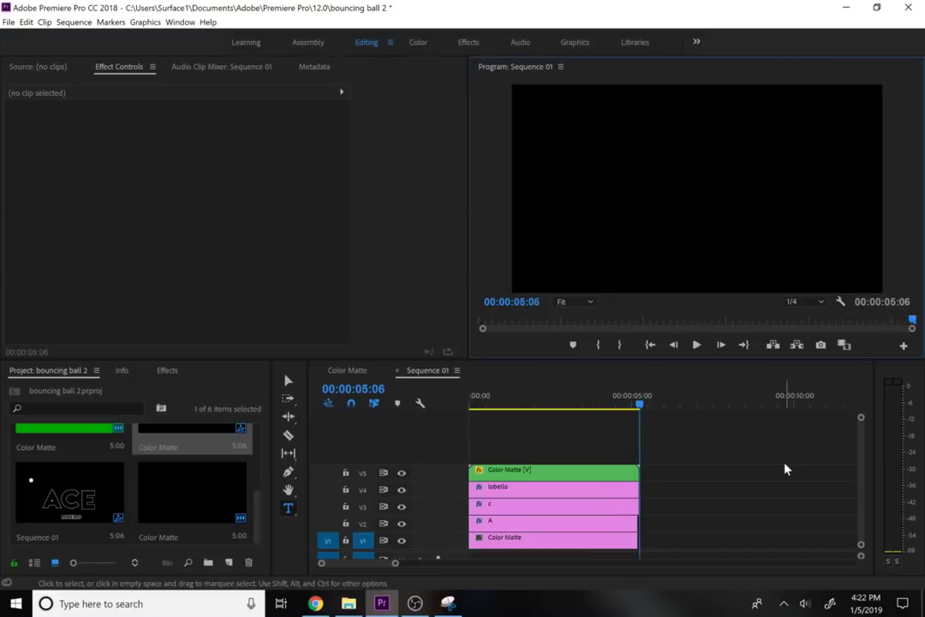
Extend the ends of the A graphic on V2 and the Color Matte clip on V1 to 00:00:05:06, flush with the clips above
click(626, 523)
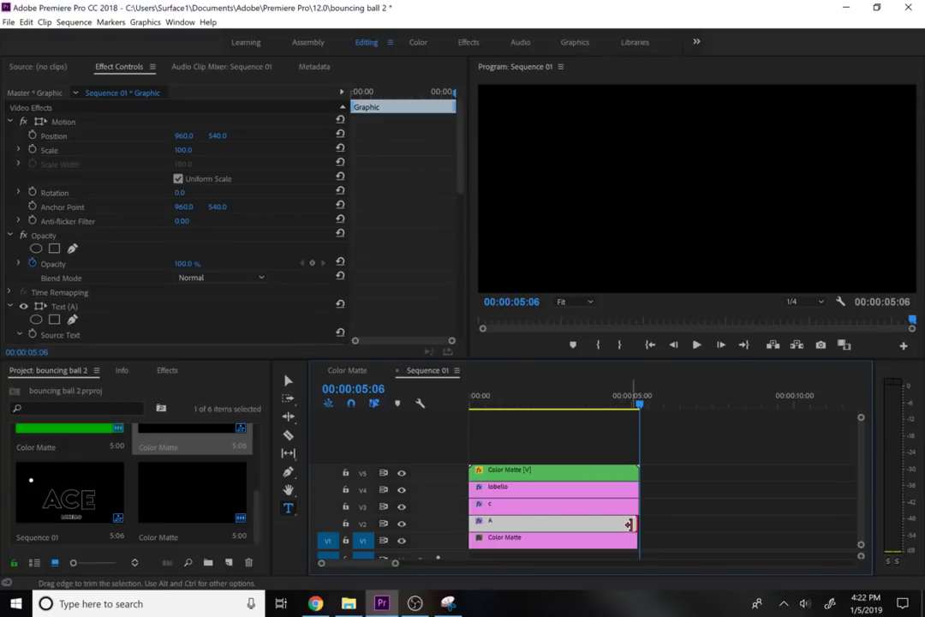
drag(628, 524, 643, 545)
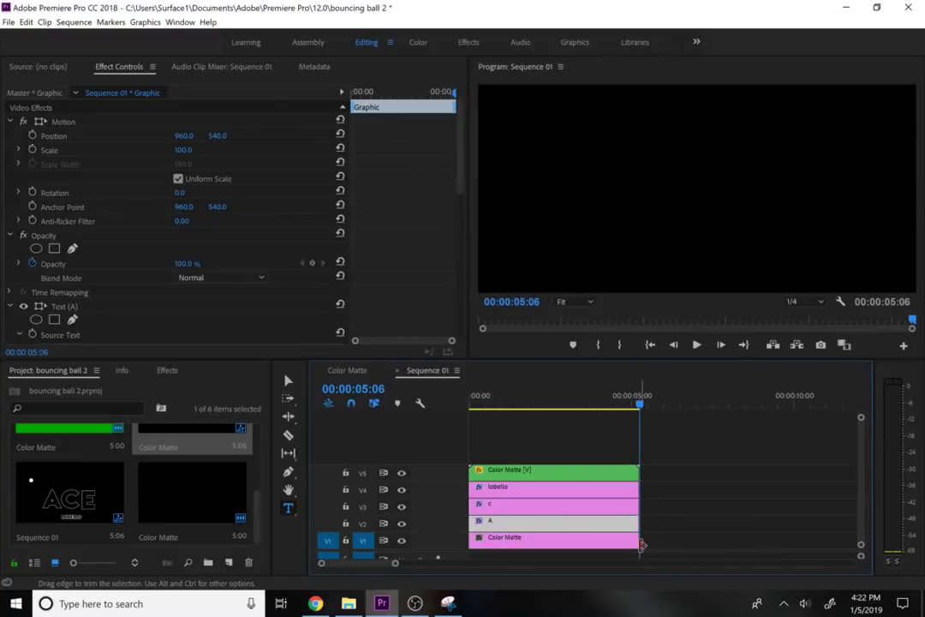